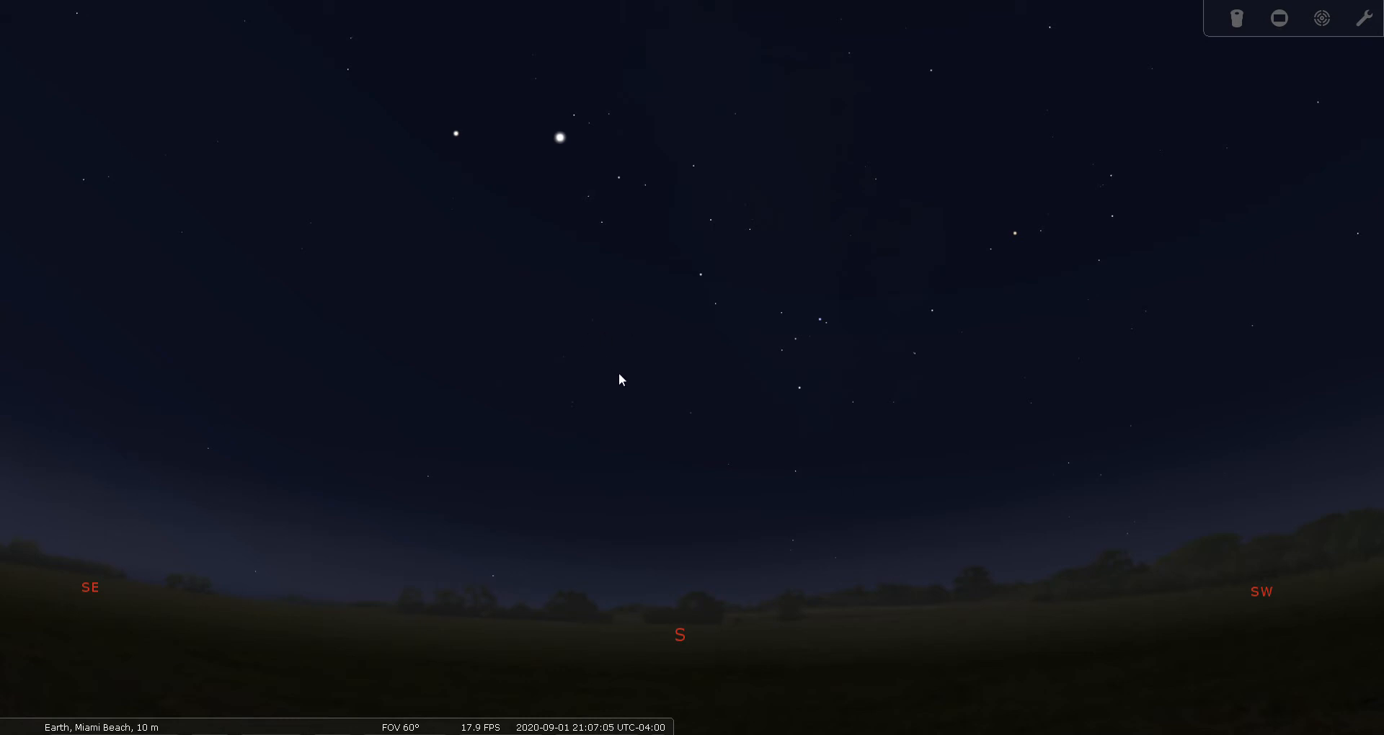
Set the light pollution level to 7 in the sky viewing options and return to the full sky view
mouse_move(14, 385)
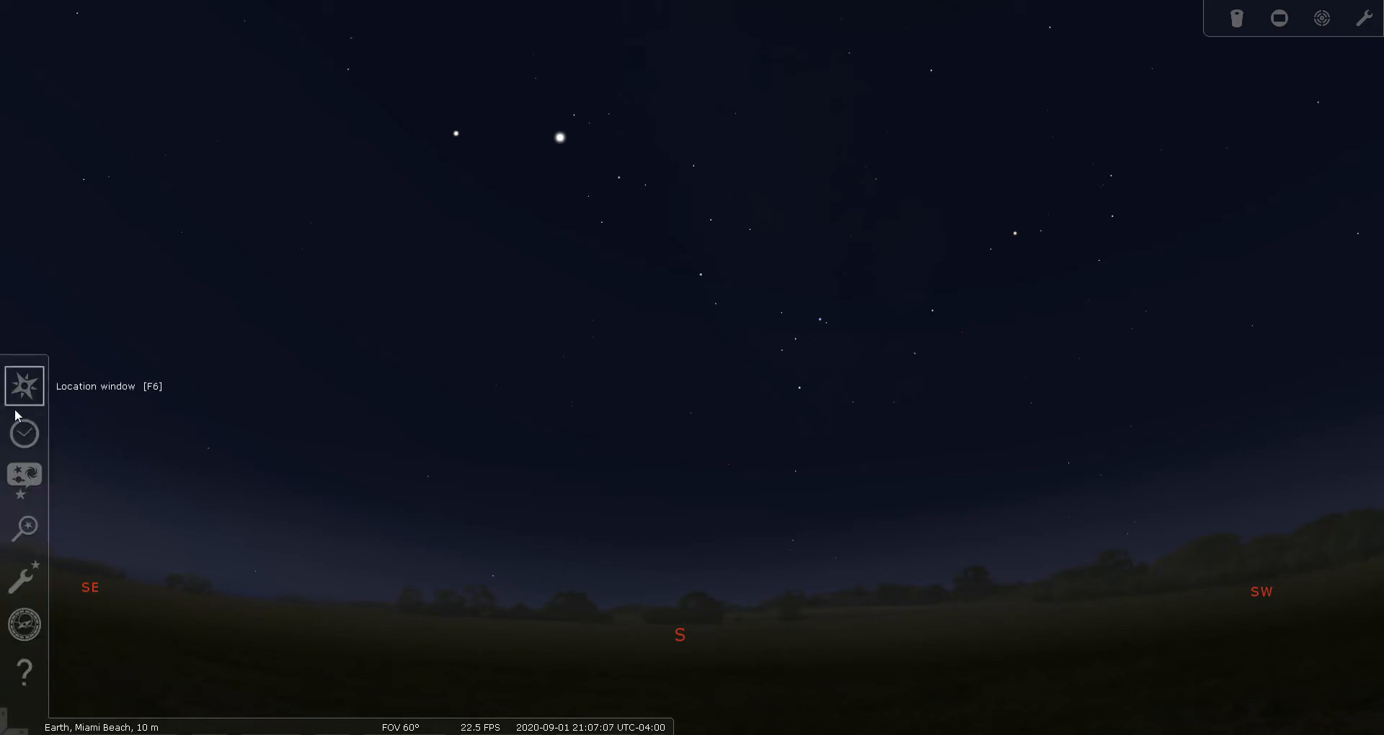
click(24, 477)
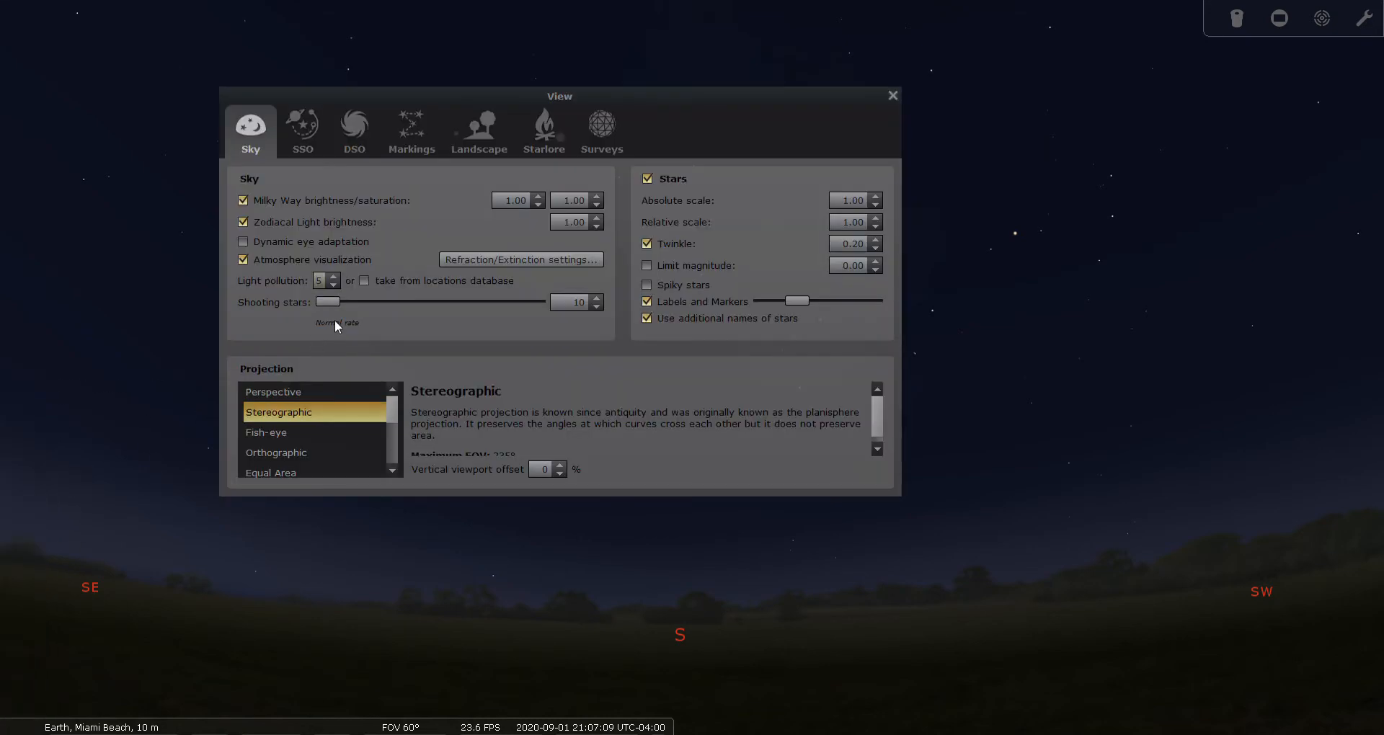
double_click(334, 277)
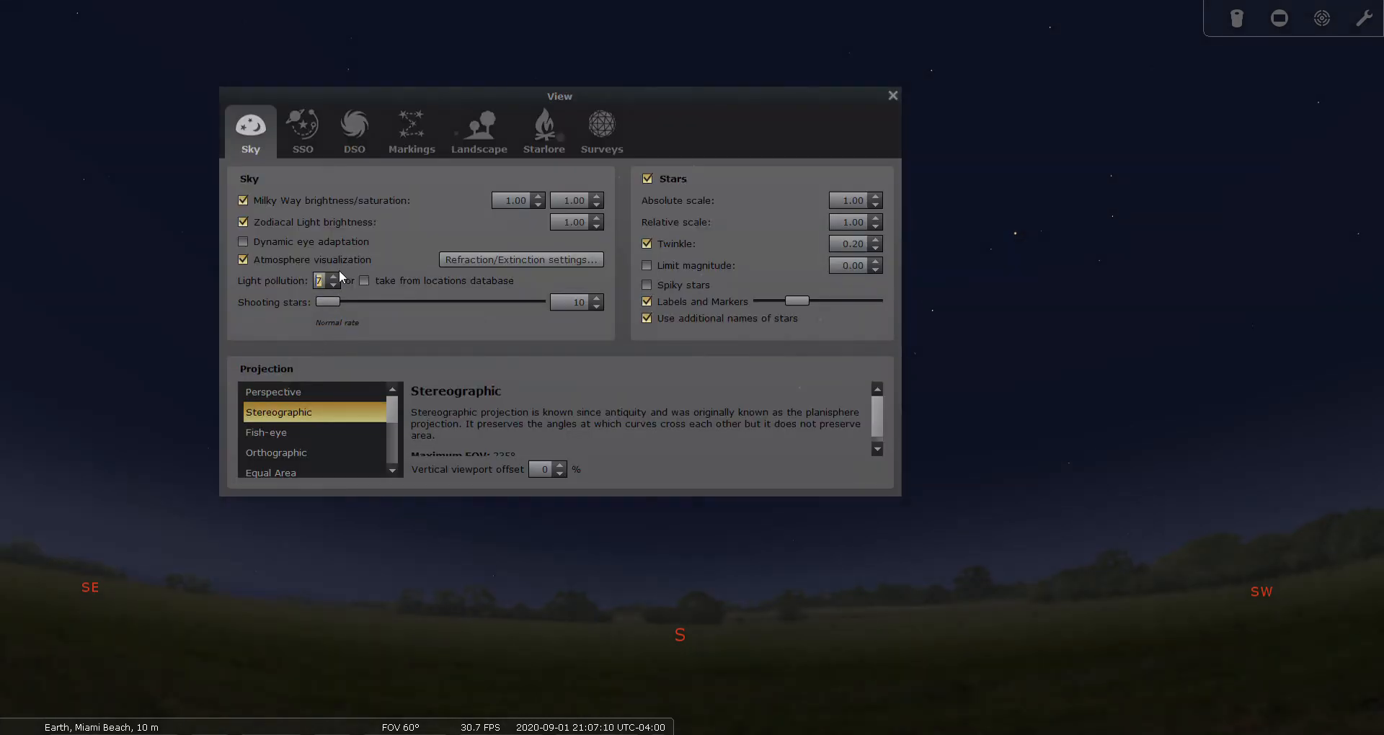
click(892, 95)
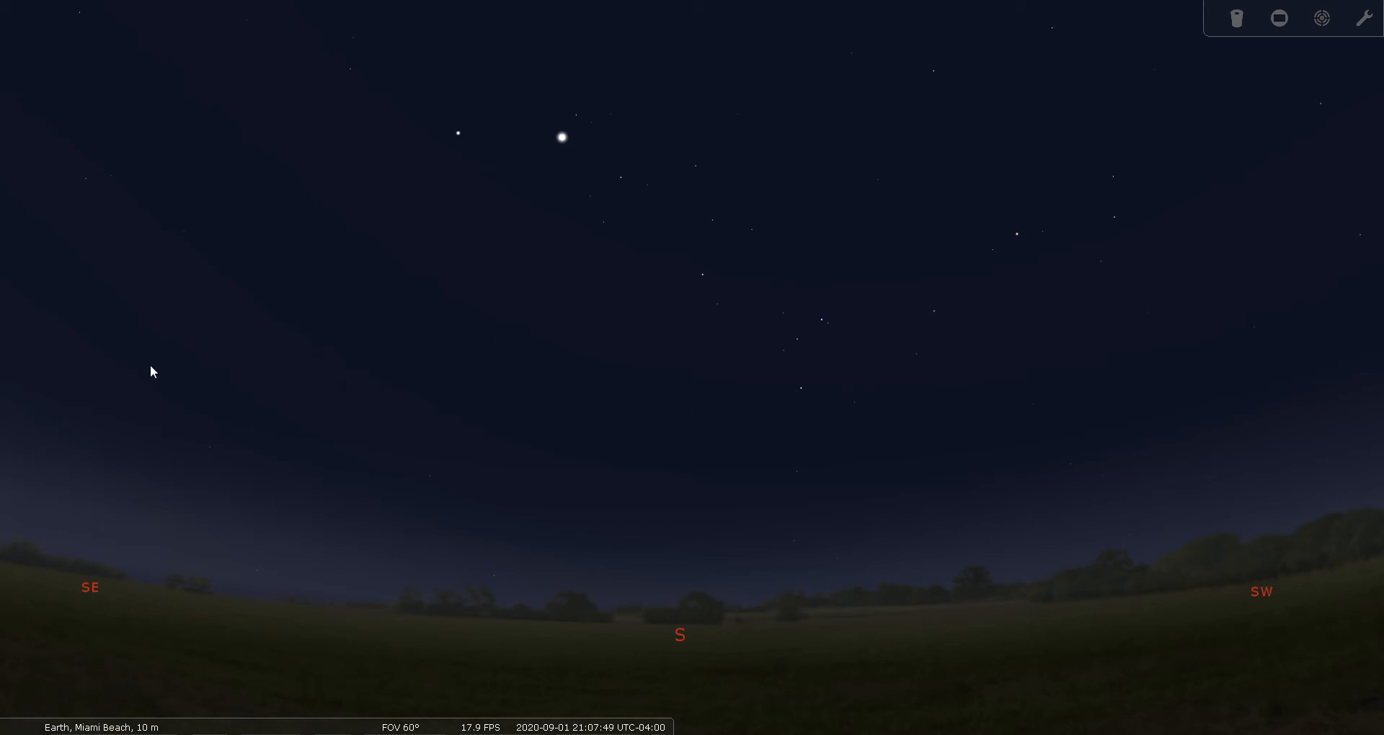
Reduce the light pollution level to 4 in the sky viewing options and close them
mouse_move(2, 401)
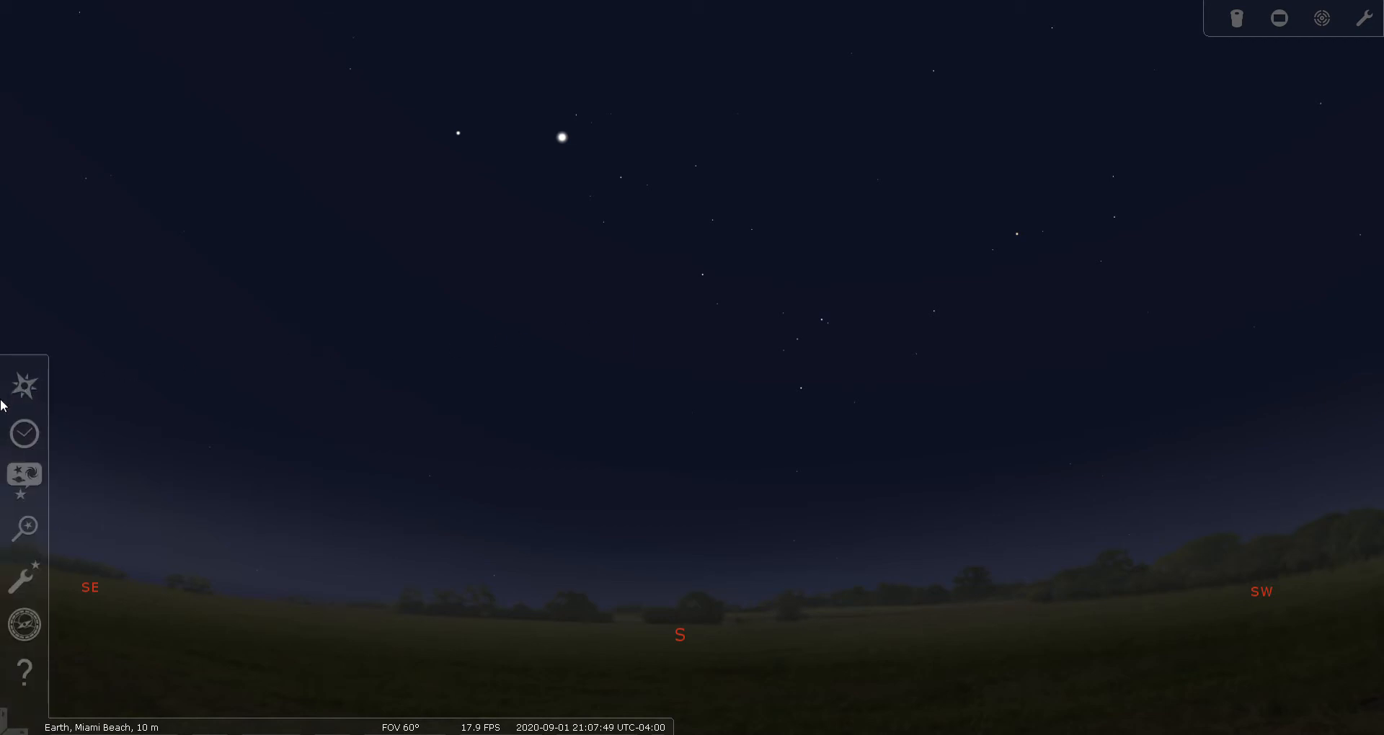
click(26, 494)
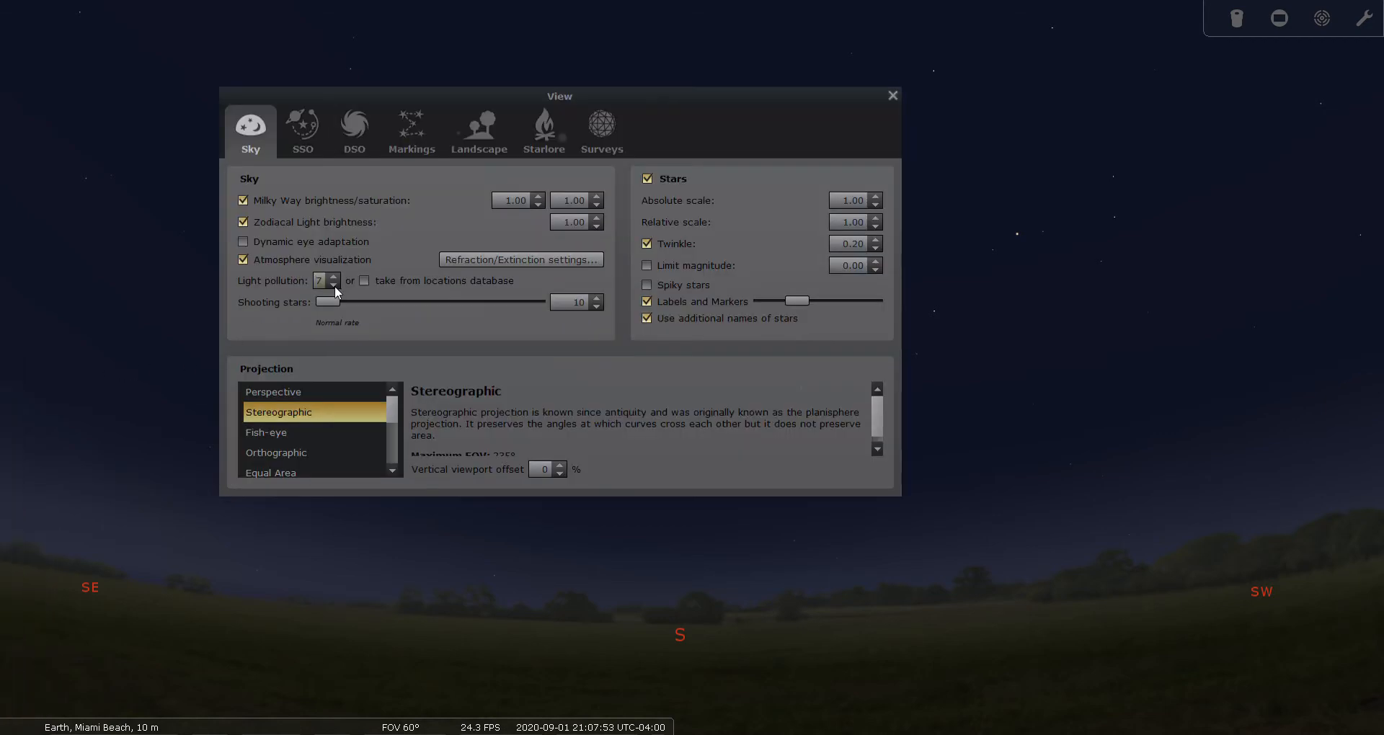
click(334, 283)
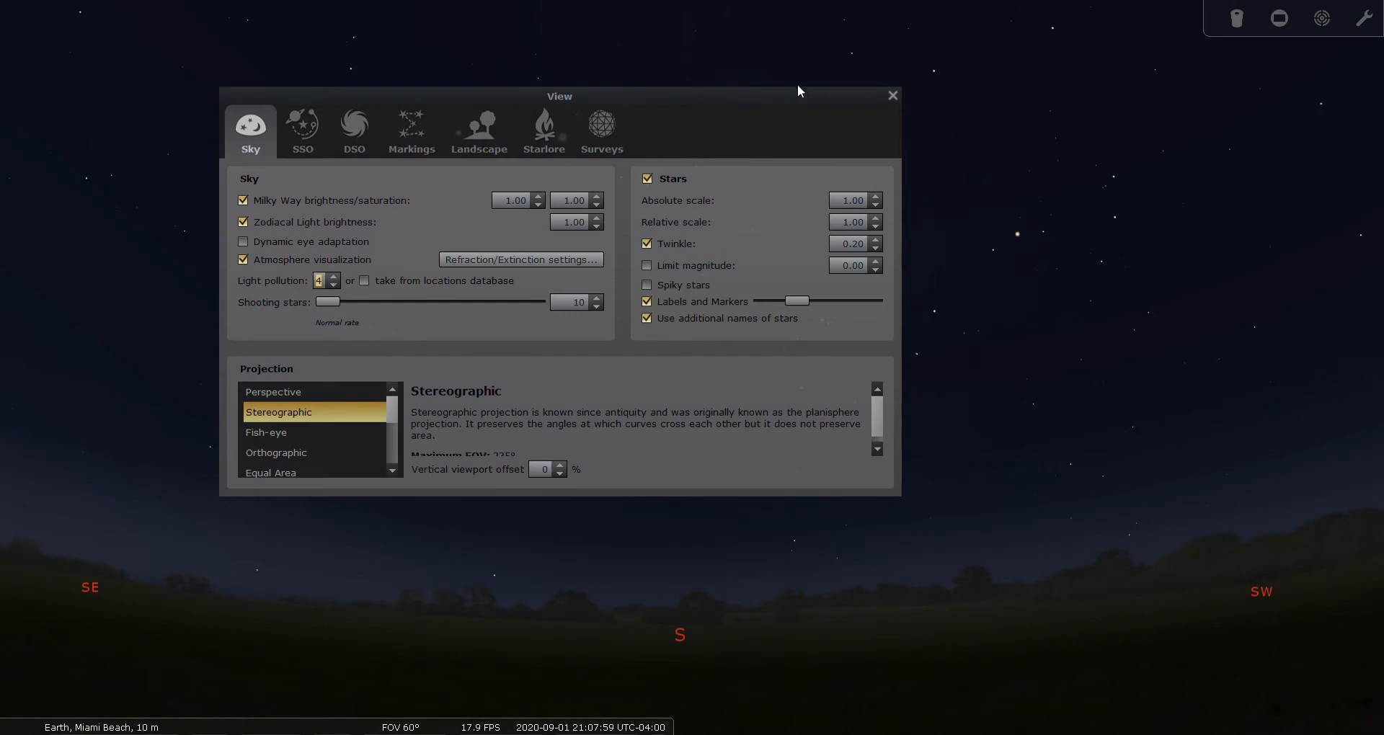
click(892, 95)
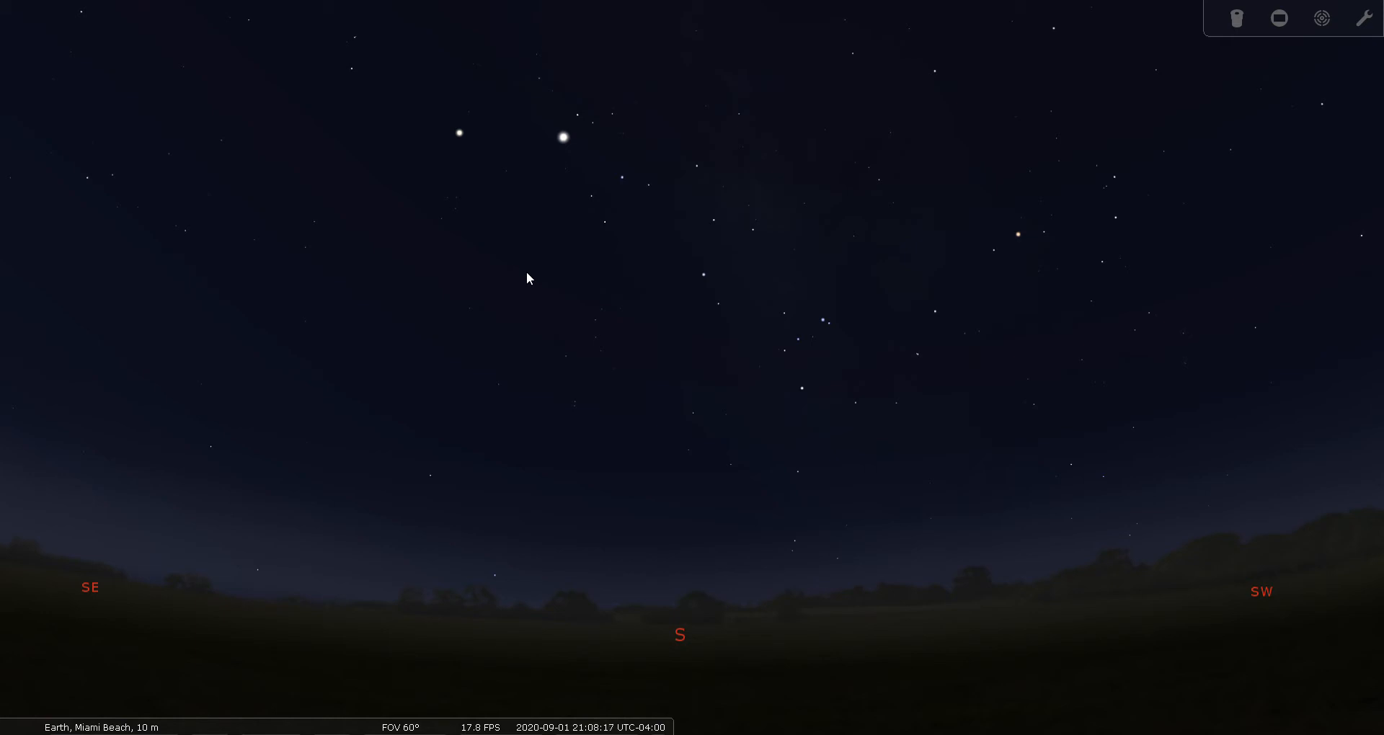
Display the constellation labels and boundaries over the southern sky to locate Corona Australis, and hide both again
key(c)
key(v)
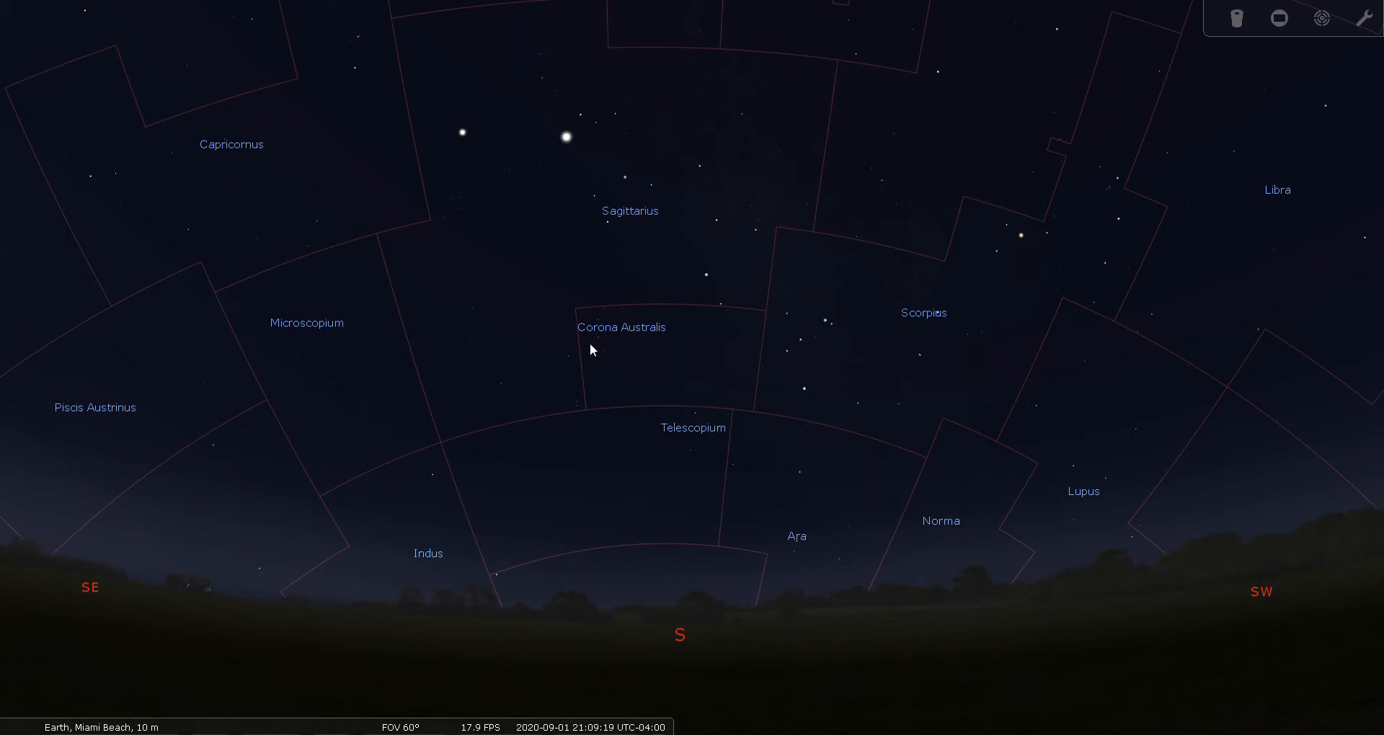
key(v)
key(b)
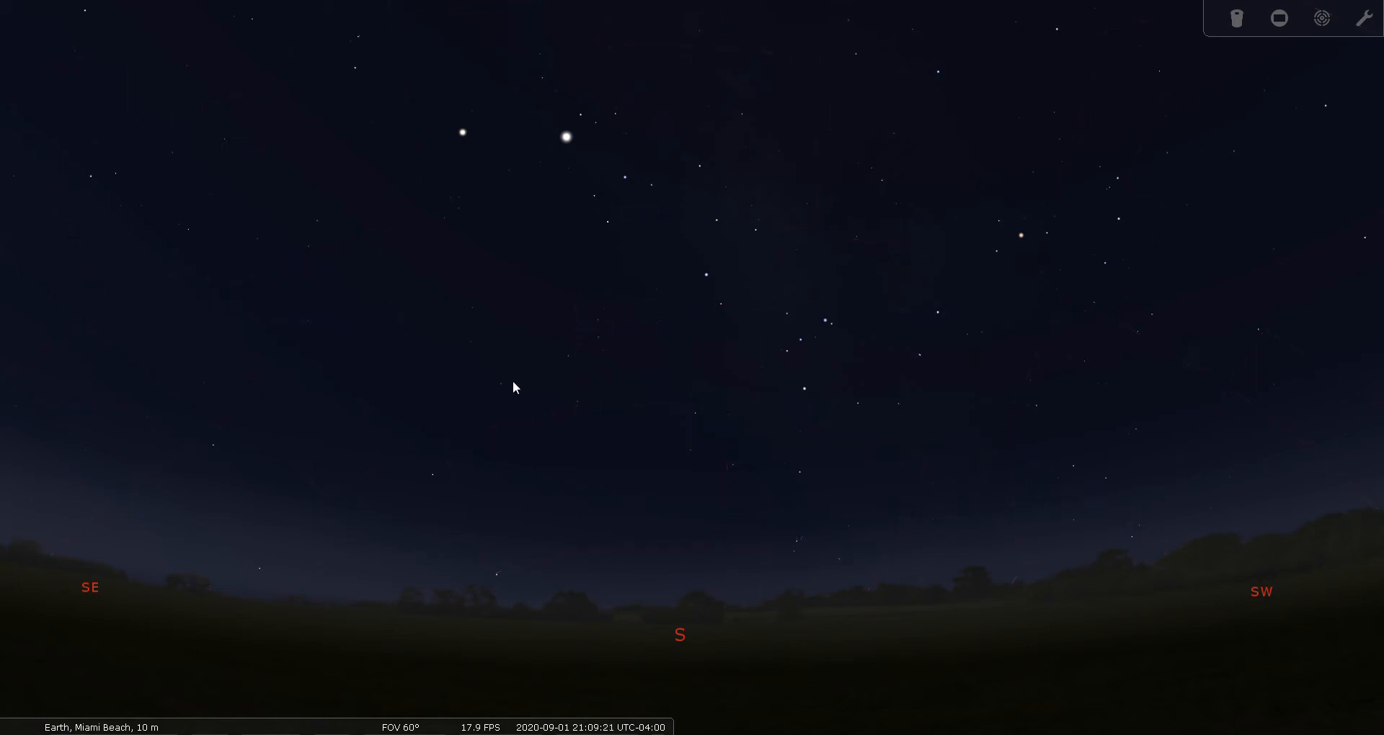
Lower the light pollution level further in the sky viewing options to bring out fainter stars, and close them
mouse_move(14, 433)
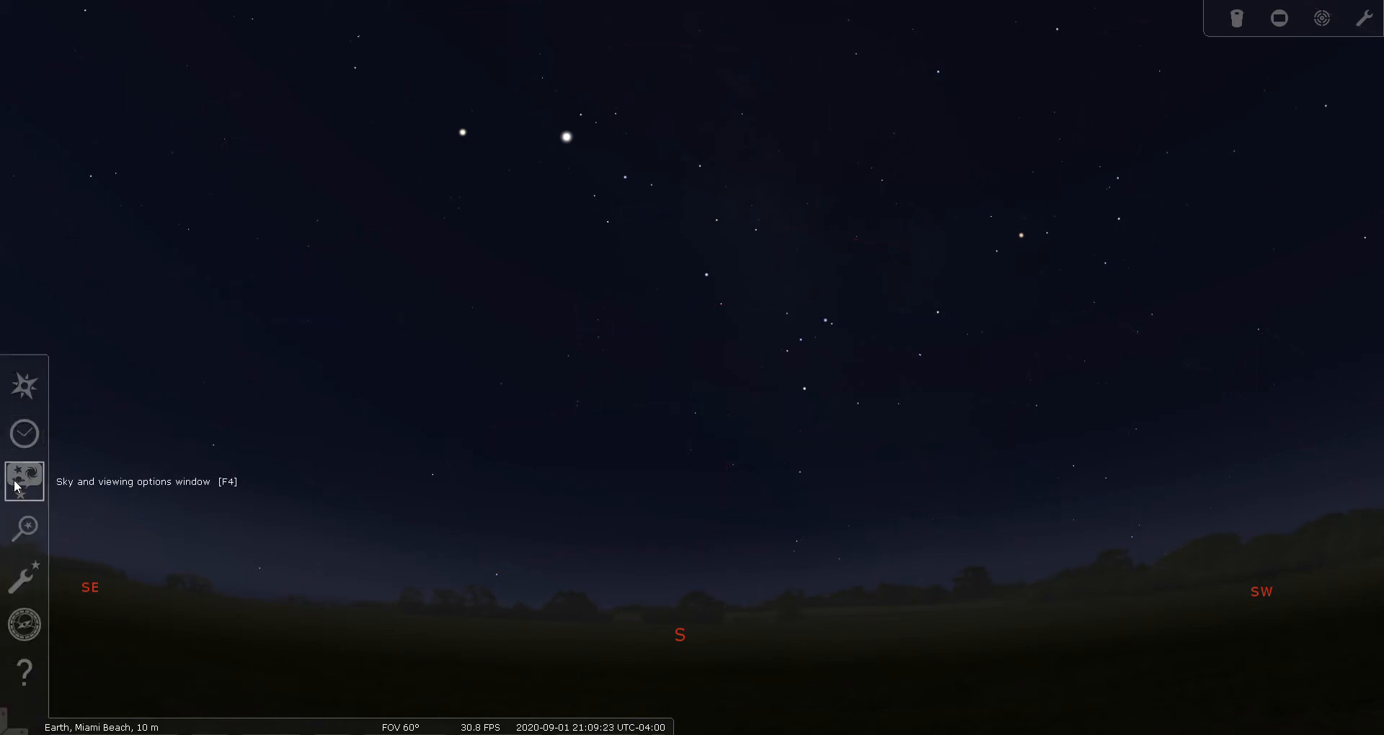
click(16, 487)
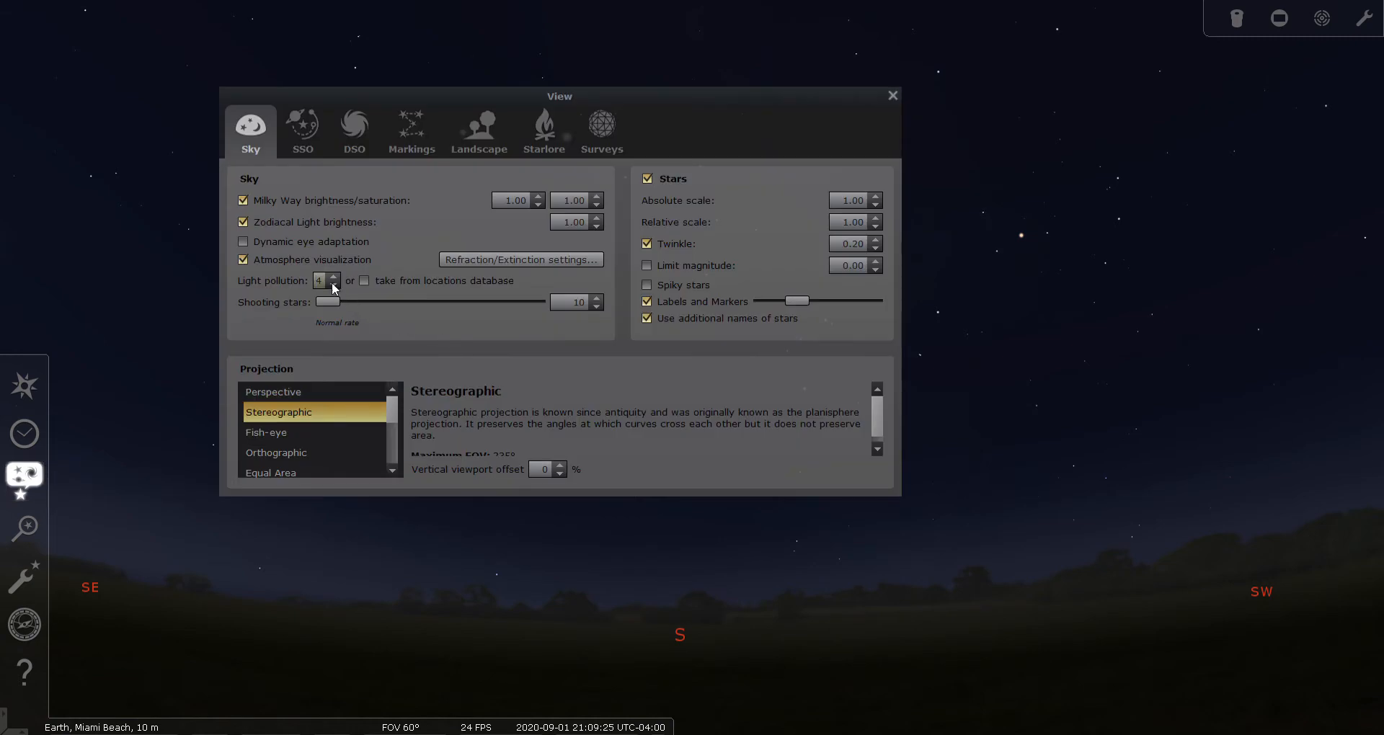
click(892, 96)
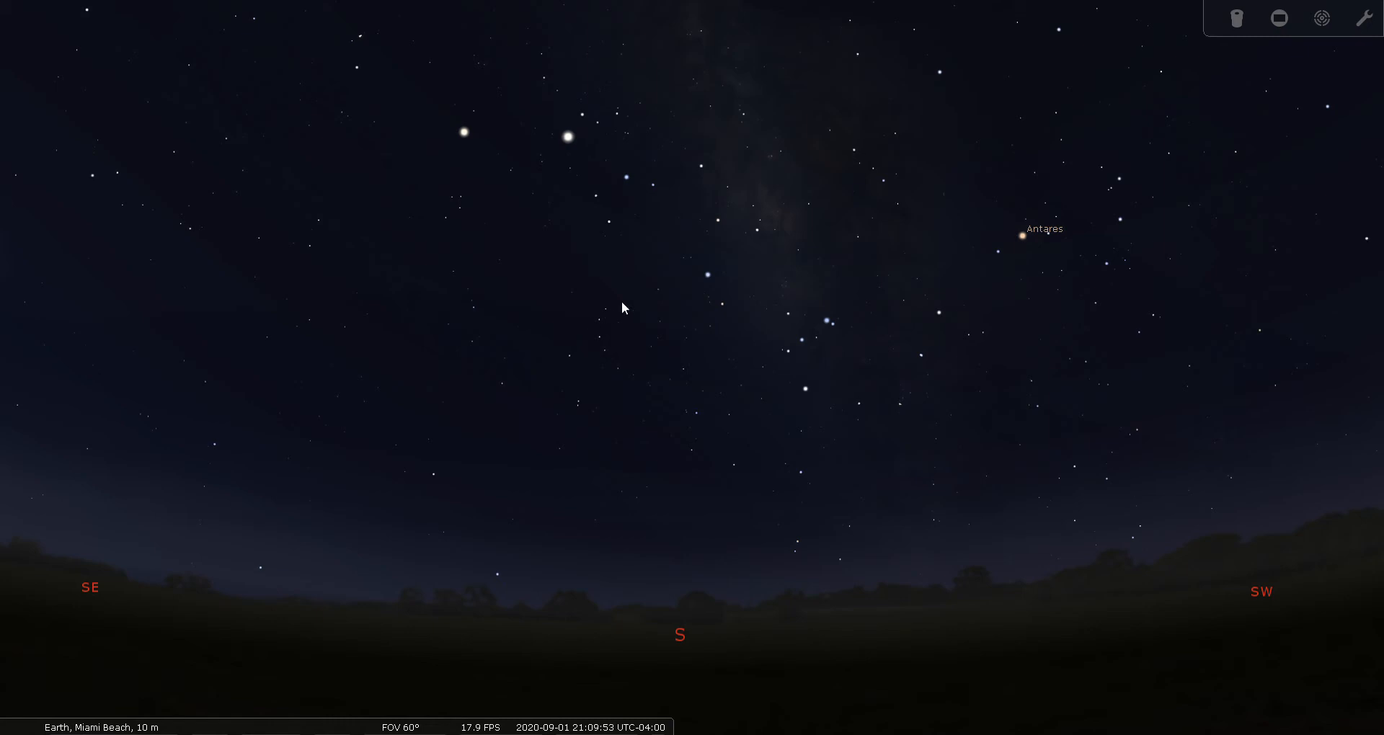
Briefly overlay the constellation boundaries and names on the darker sky to compare the stars within Corona Australis
key(b)
key(v)
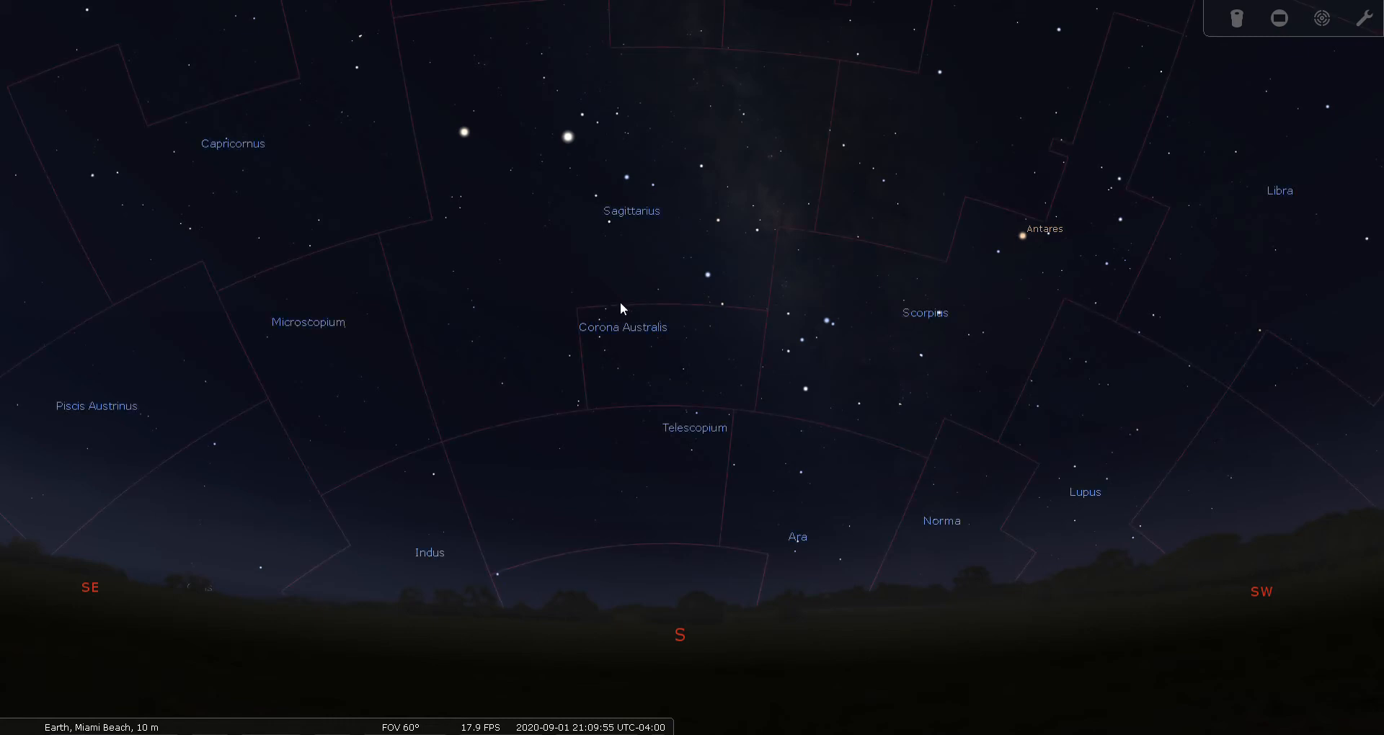
key(b)
key(v)
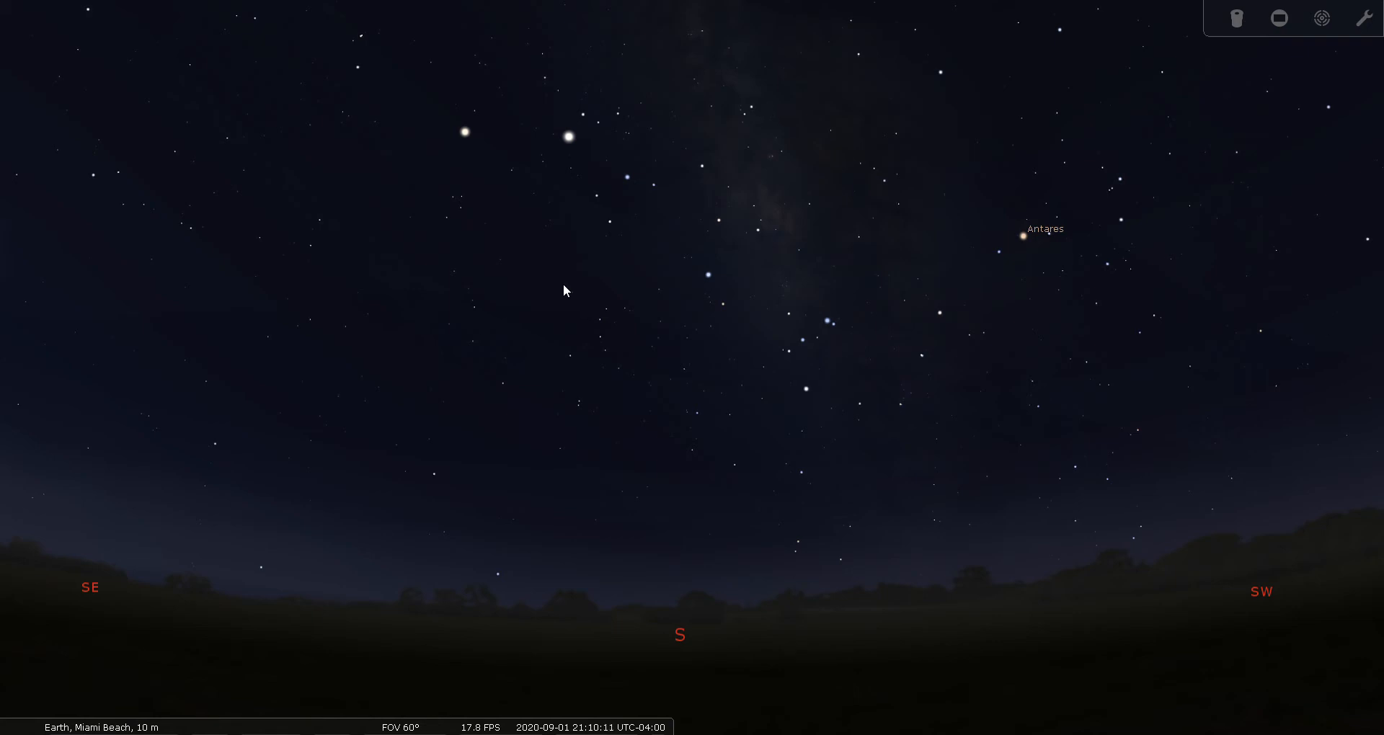
Search for the star γ CrA by its Bayer designation and centre the view on it
mouse_move(22, 433)
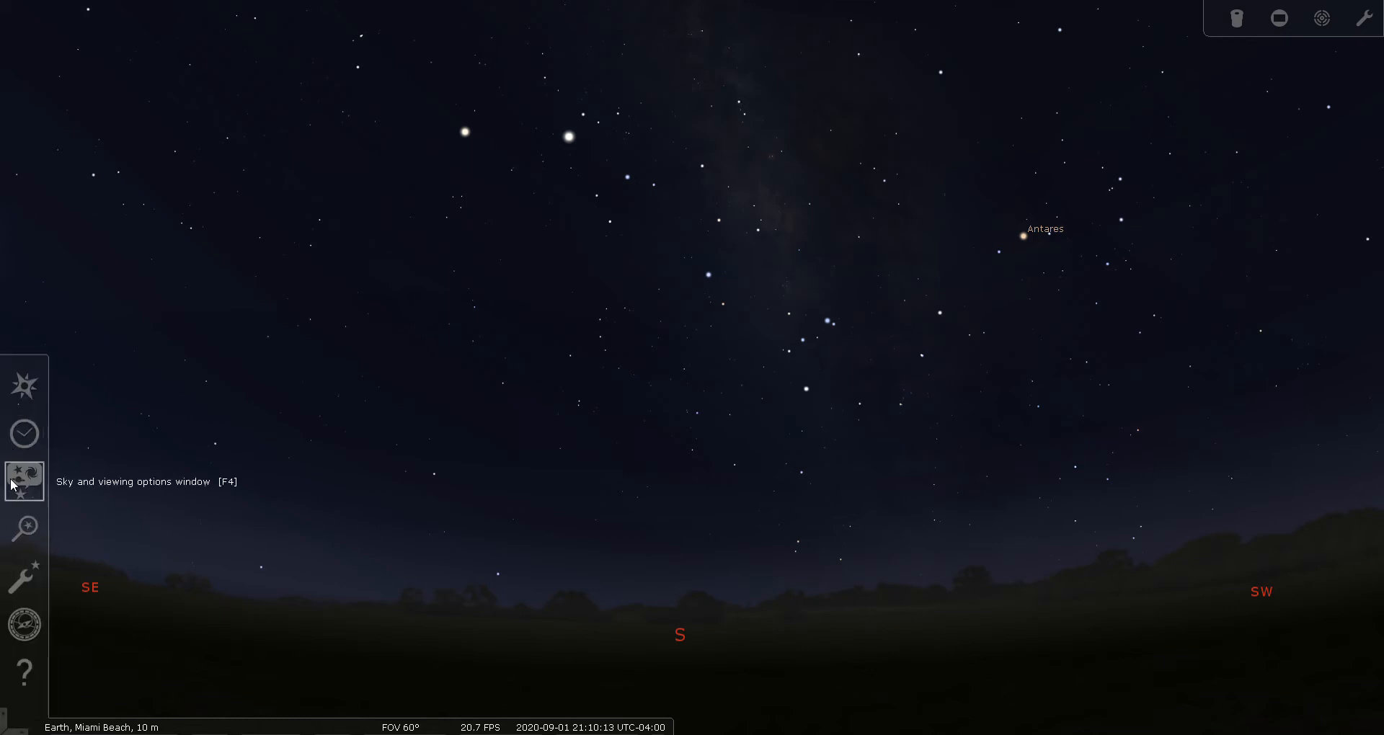
click(25, 526)
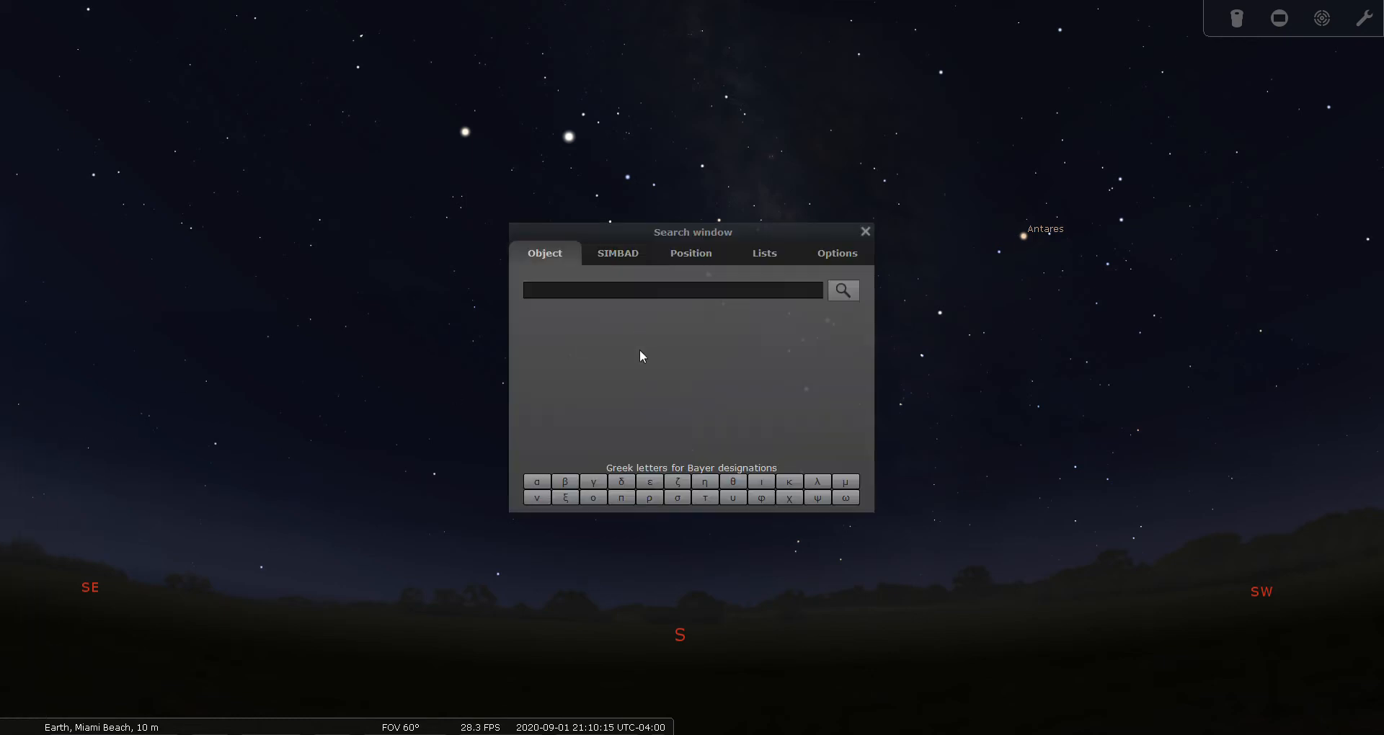
click(594, 482)
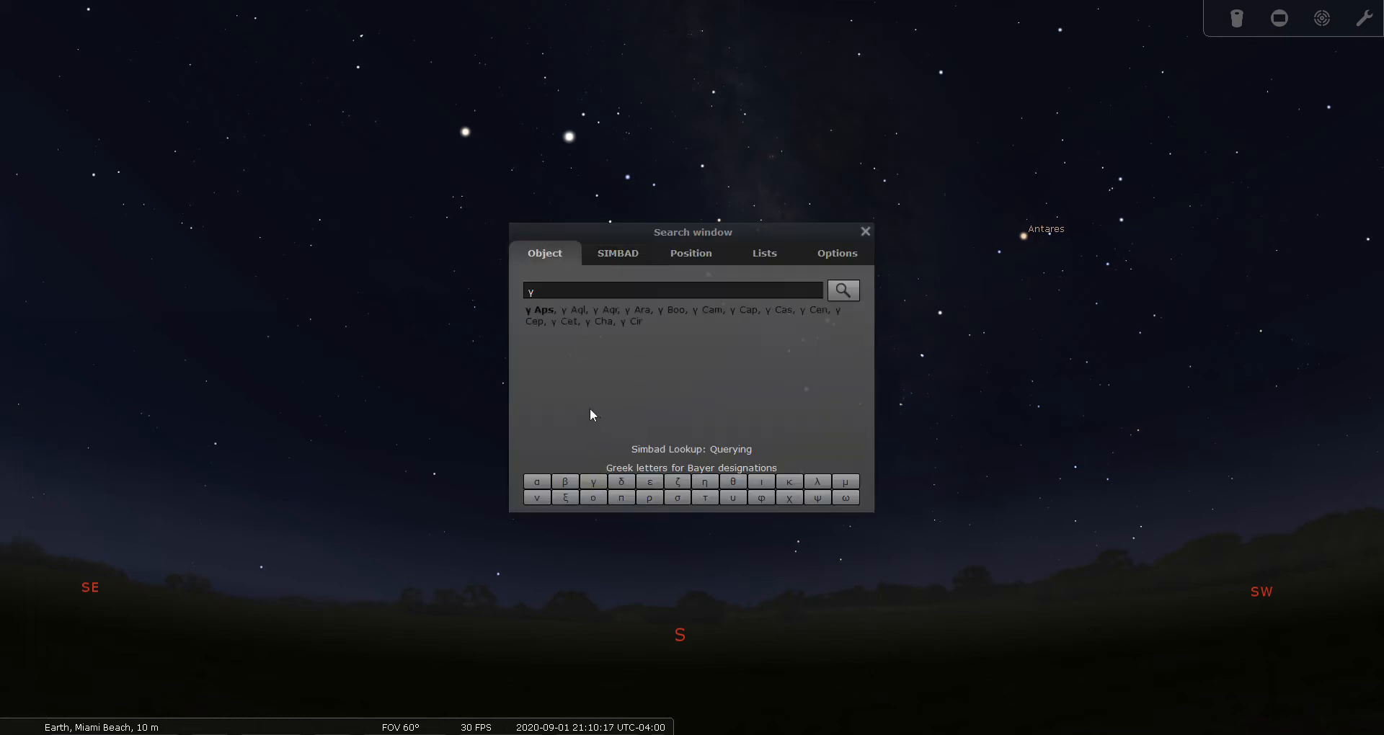
text(cra)
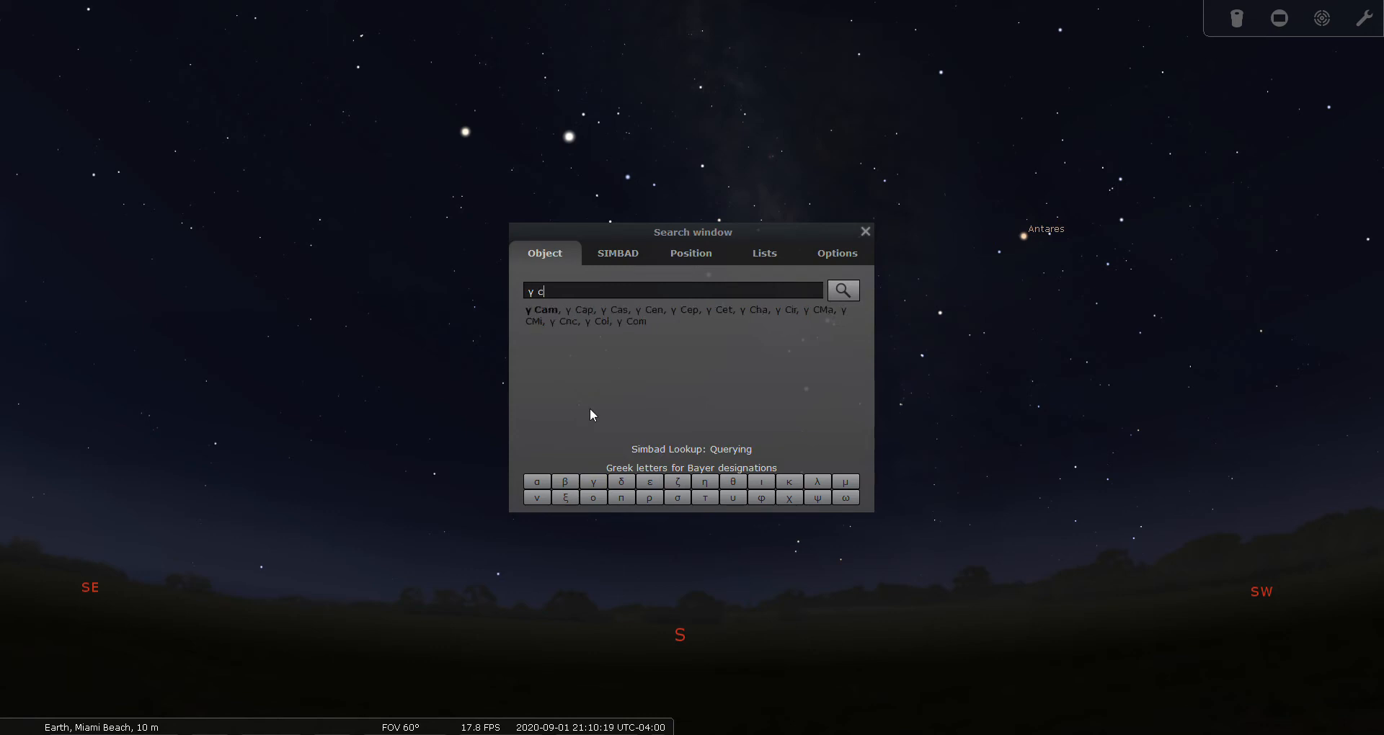
click(836, 290)
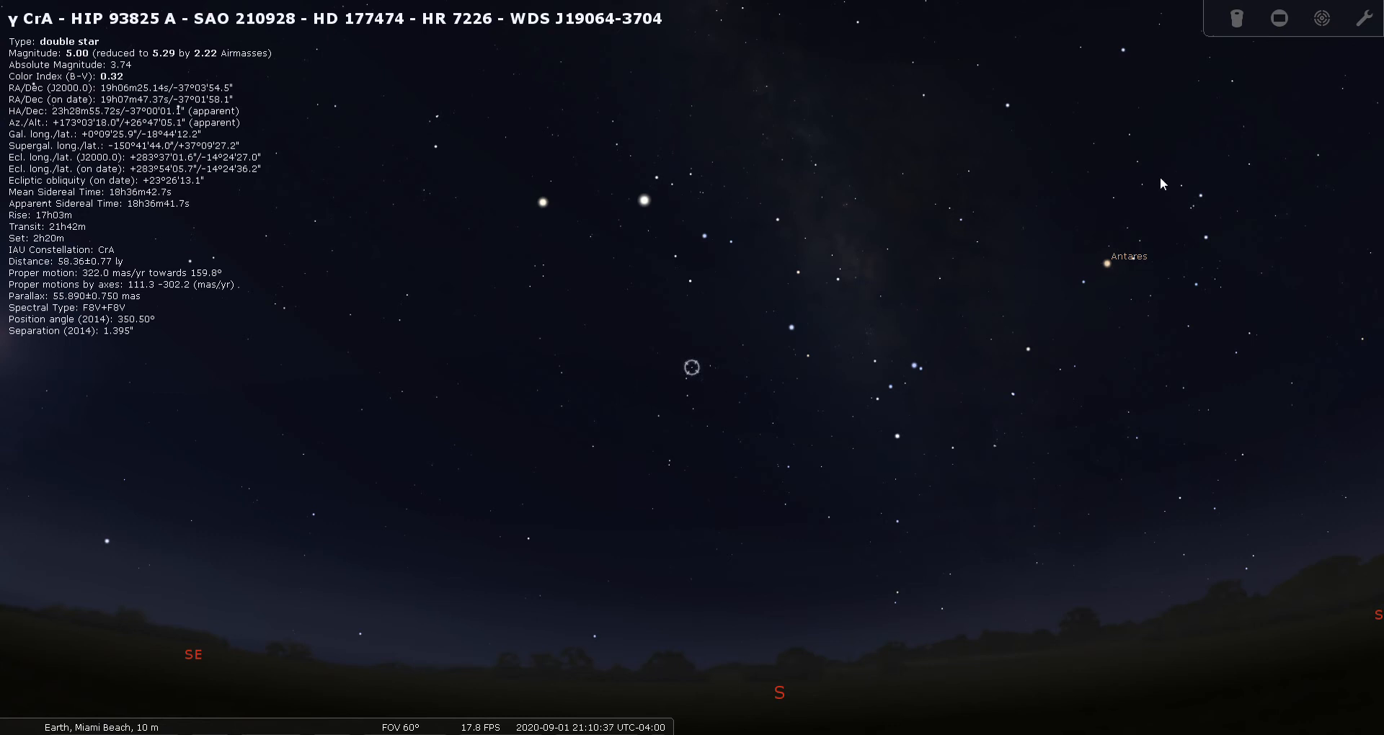
Turn on the Telrad sight and zoom in on γ CrA to a field of view of about 1°
click(1328, 22)
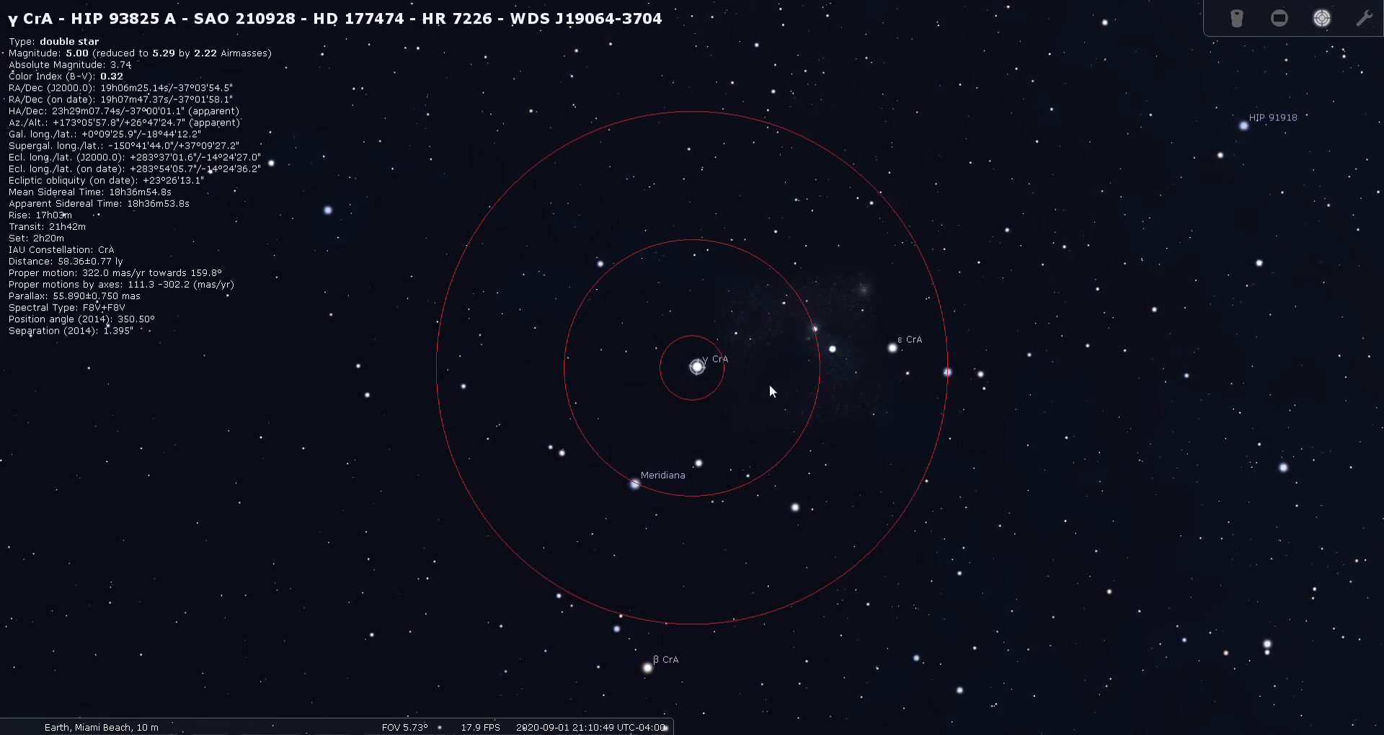
drag(784, 388, 750, 387)
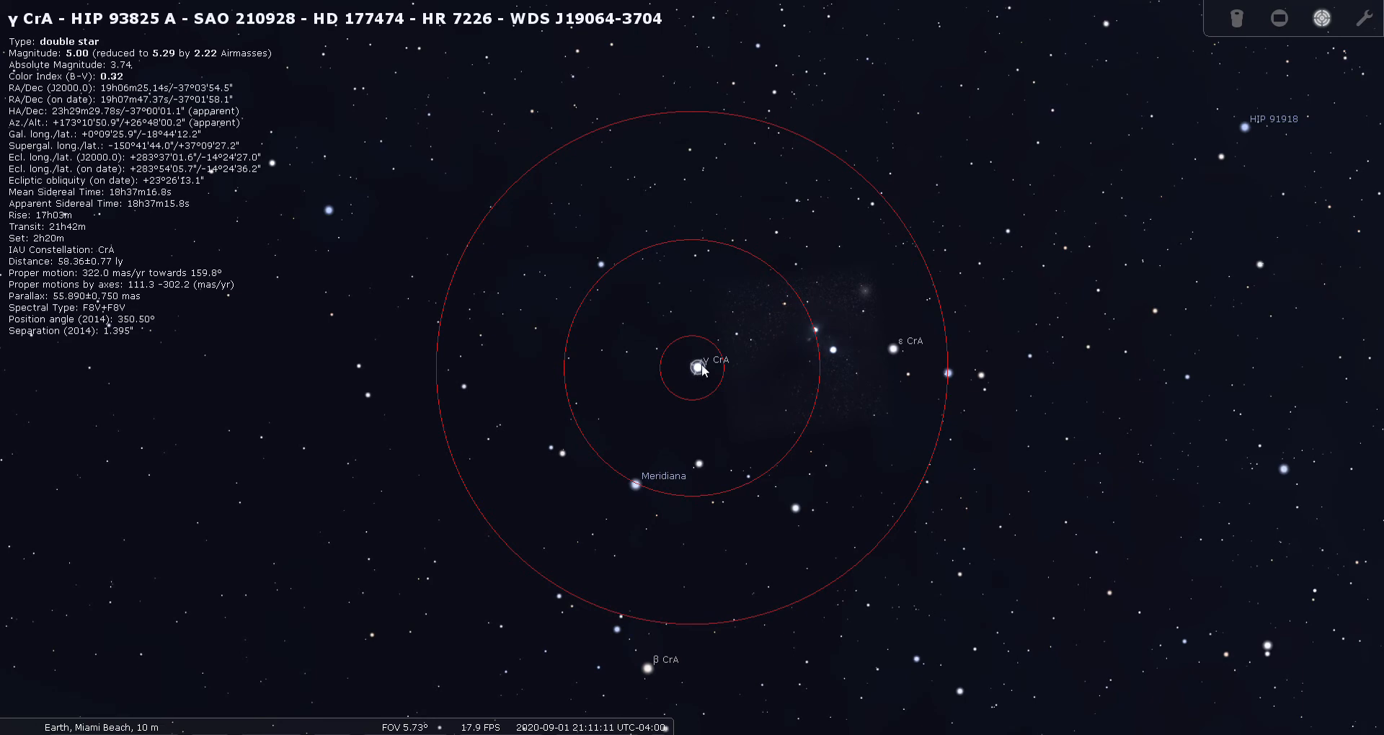
scroll(711, 383, up, 5)
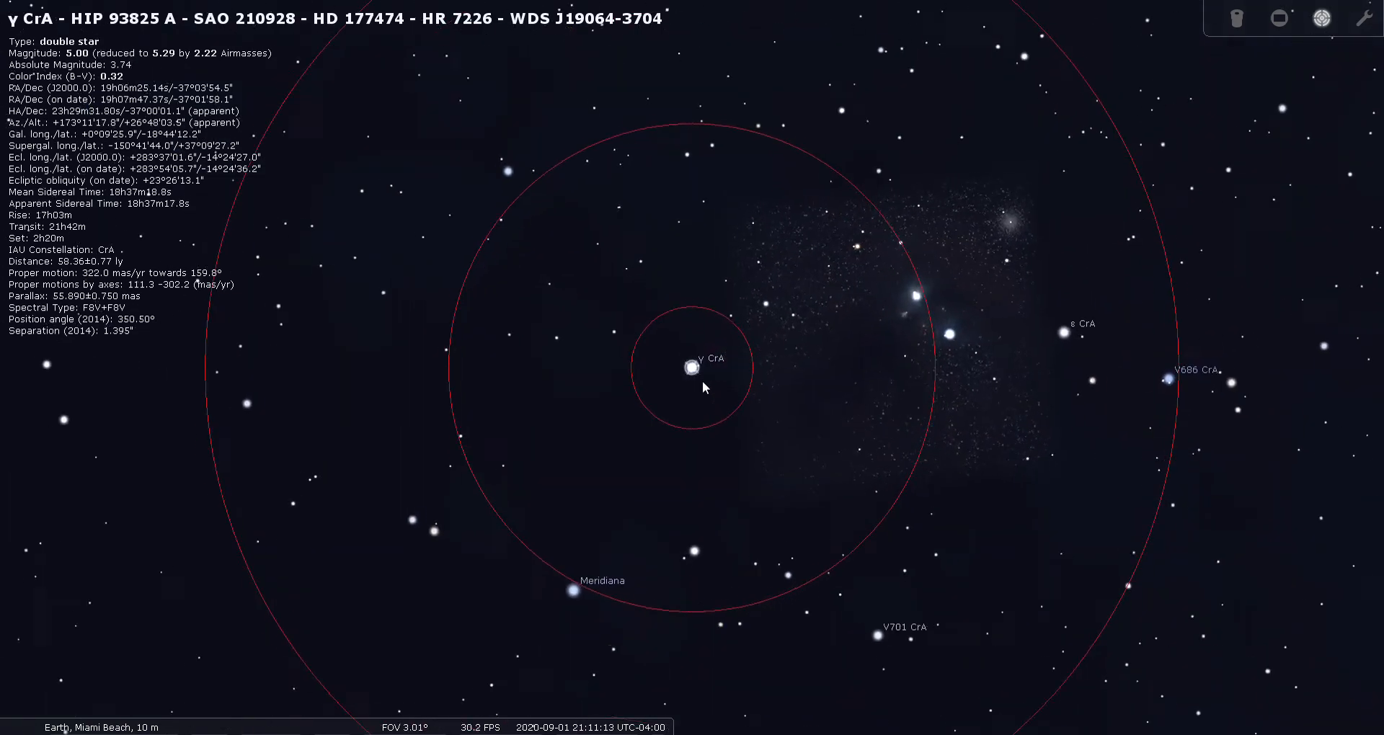
scroll(704, 387, up, 2)
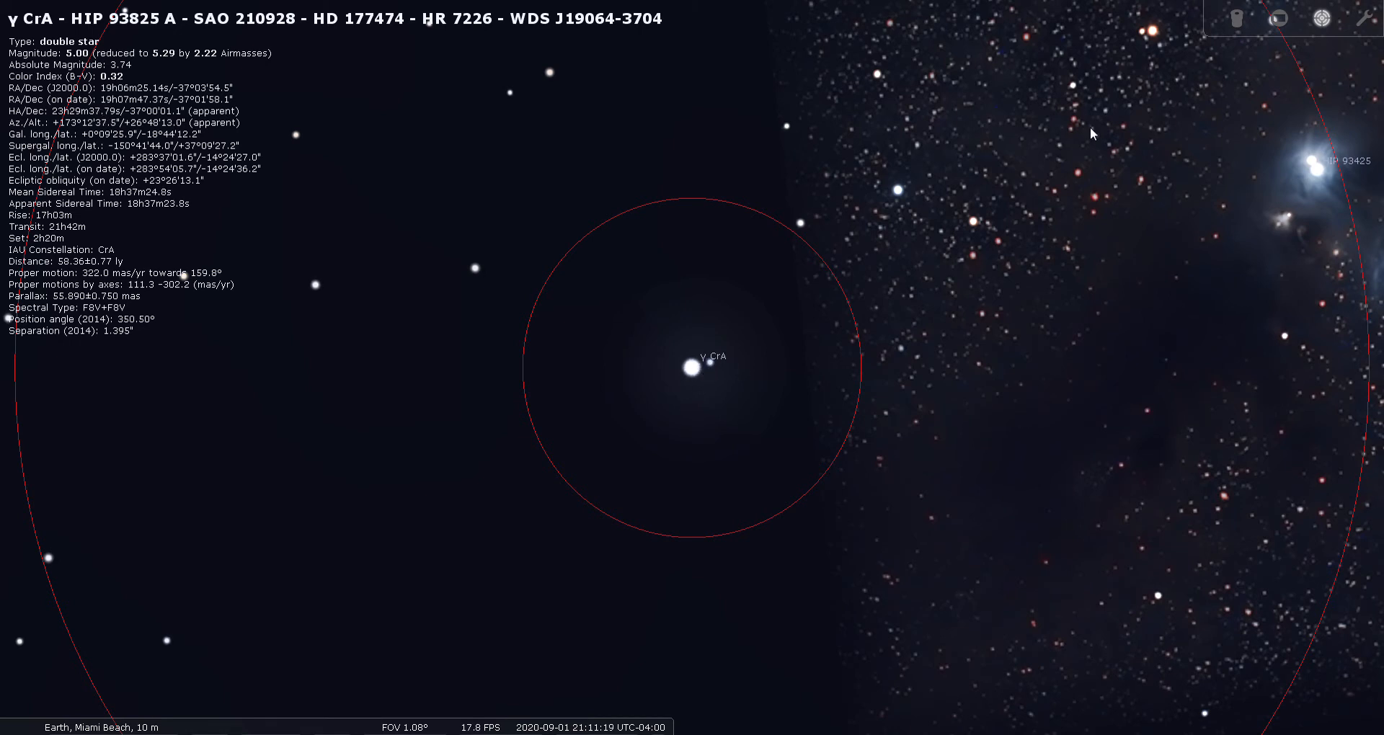
View γ CrA through the Celestron C8 f/10, stepping the ocular through the 19mm Panoptic to the 13mm Nagler Type 6
click(1231, 21)
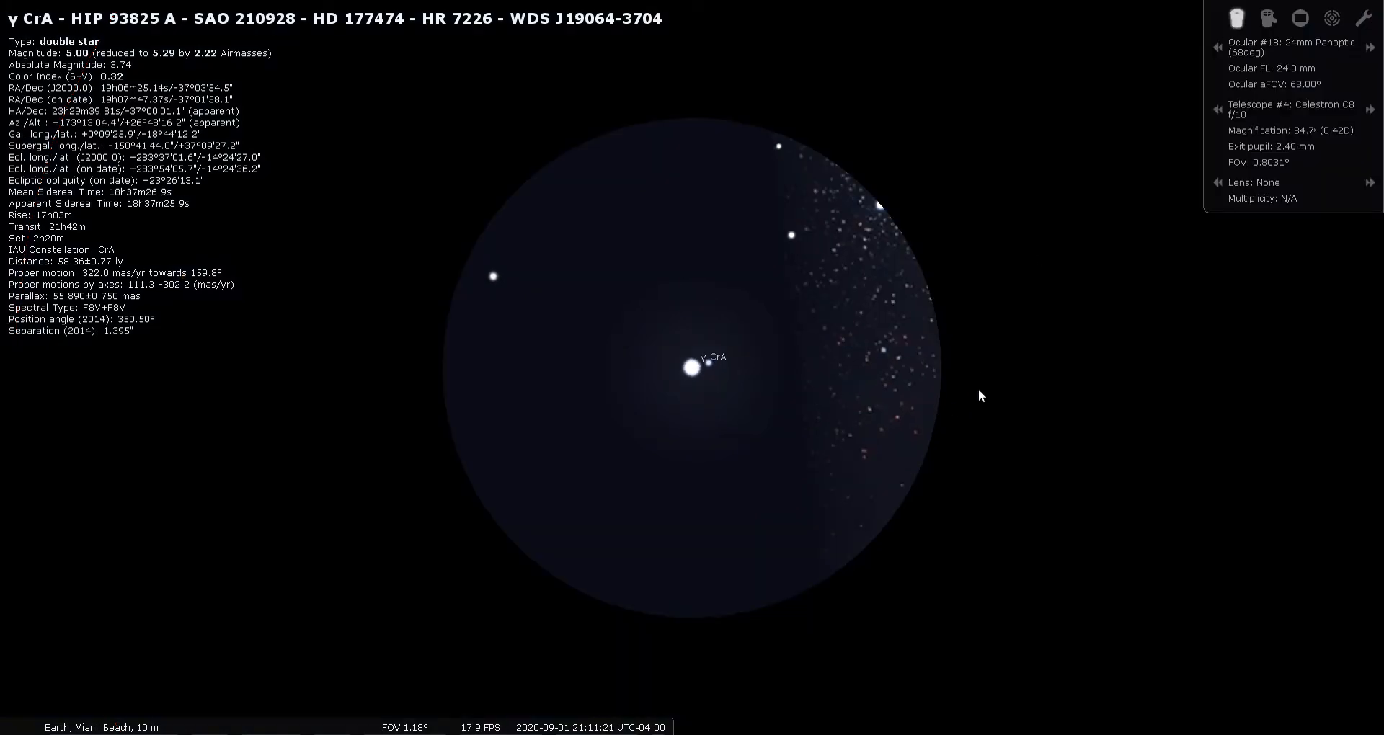
click(1366, 47)
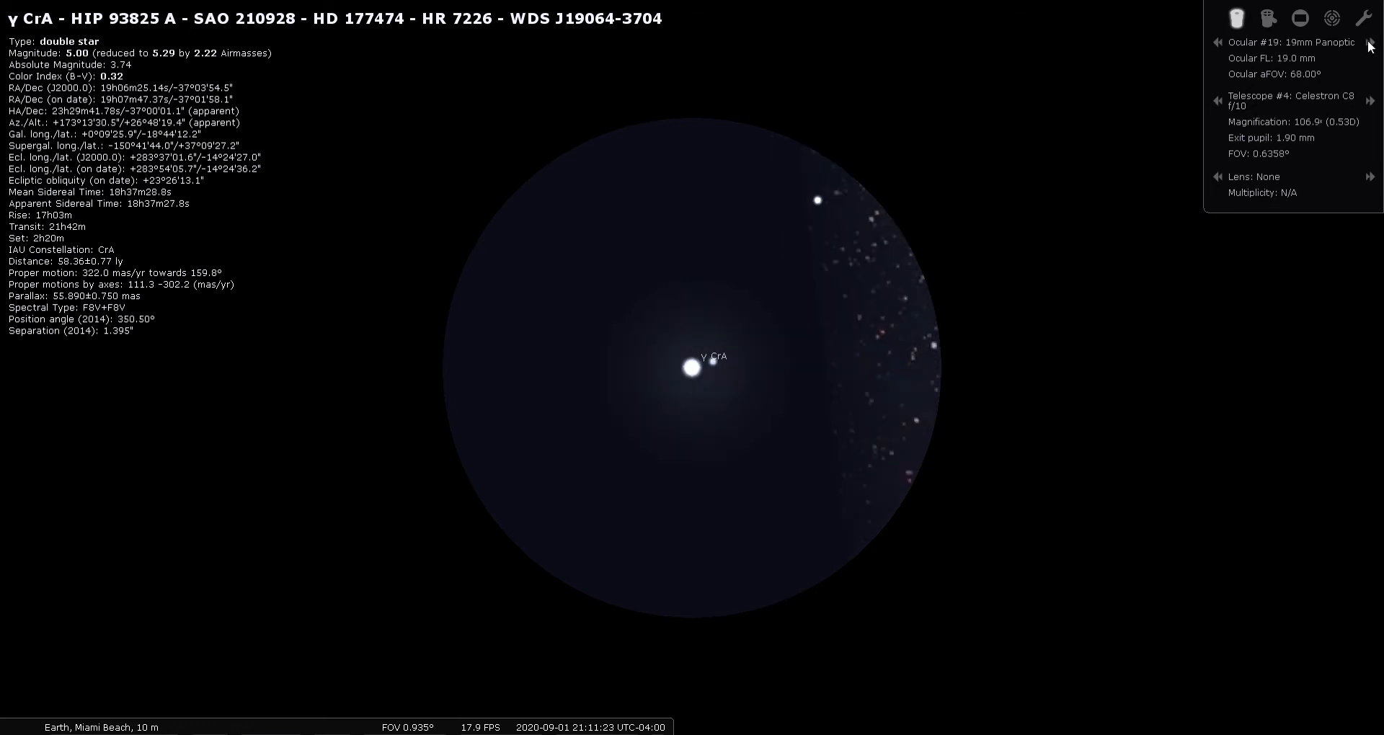
click(1369, 48)
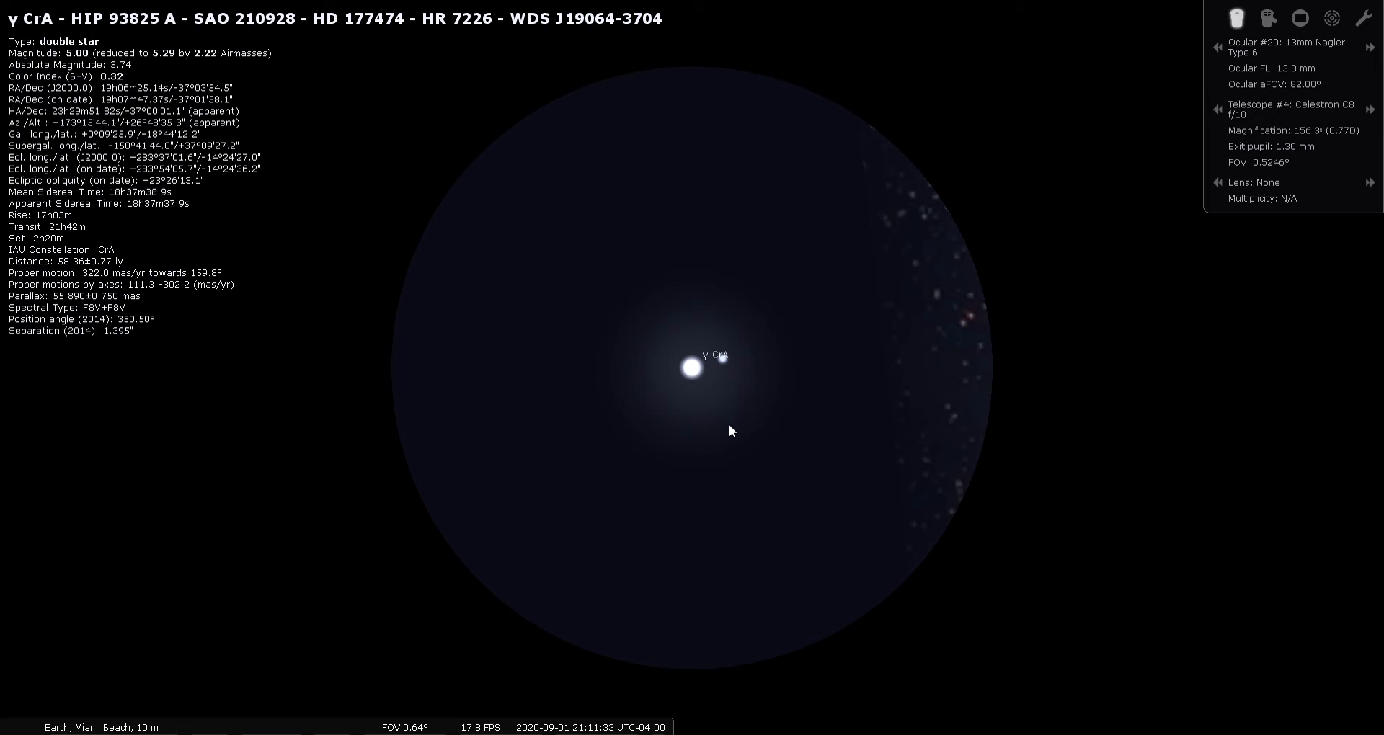
Switch back to the Telrad sight, centre the nebula between γ CrA and ε CrA, and zoom in to about 1.5°
click(1331, 20)
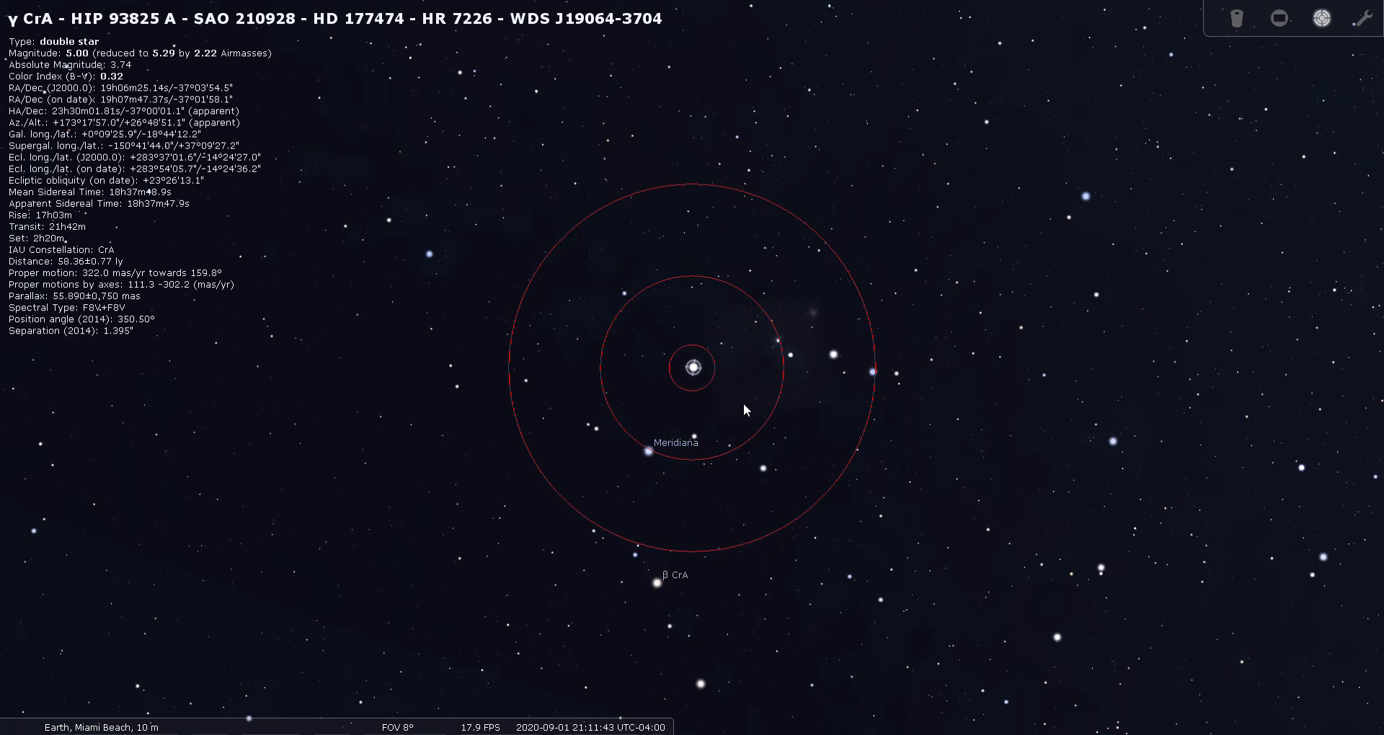
drag(729, 402, 655, 412)
scroll(695, 383, up, 3)
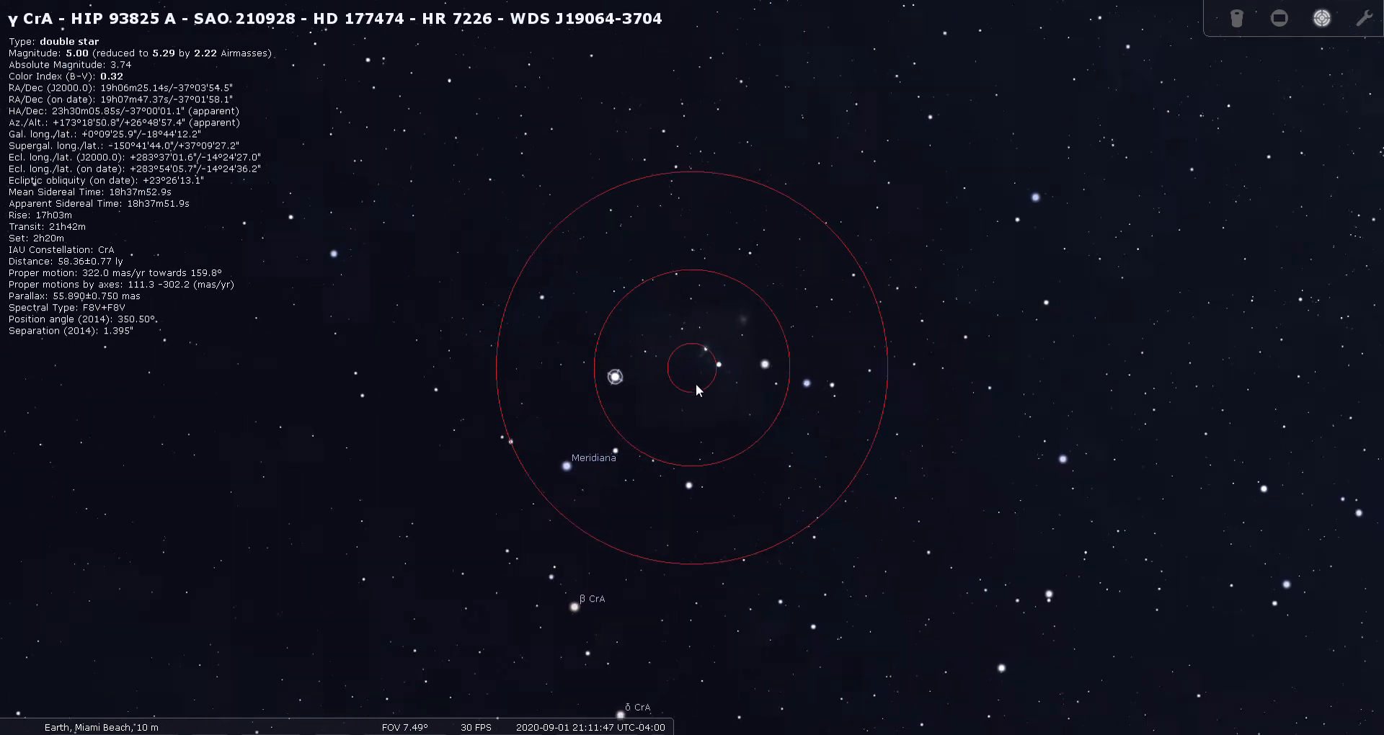
scroll(695, 380, up, 5)
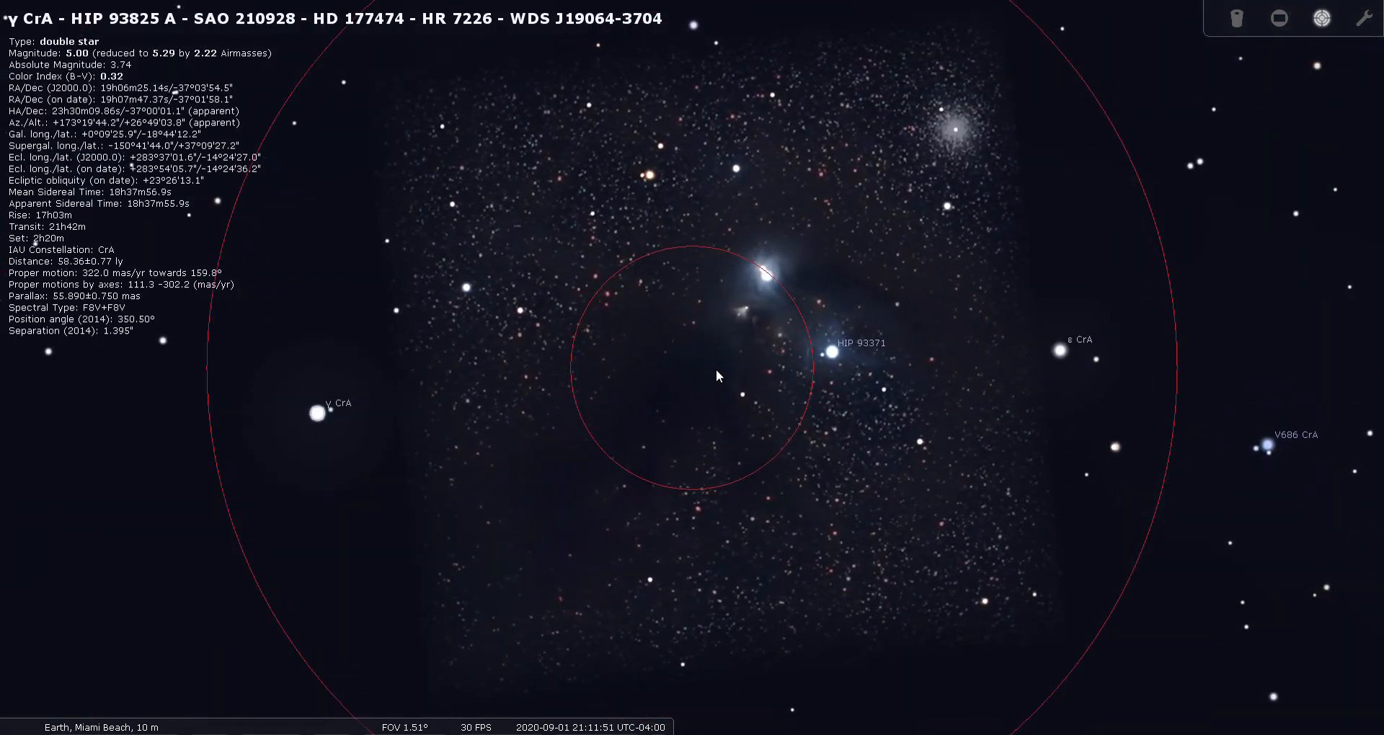
Deselect γ CrA and zoom out from the nebula to a field of view of about 18°
right_click(711, 363)
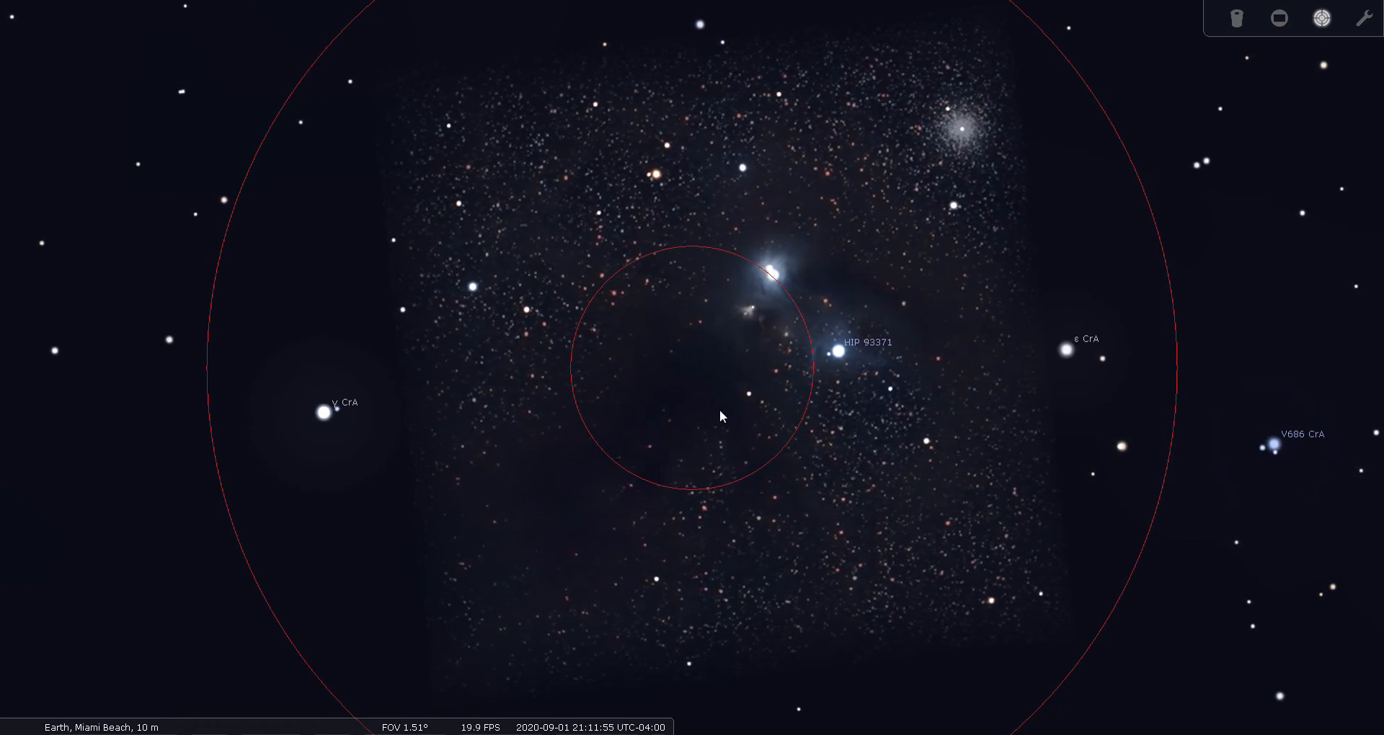
scroll(723, 373, down, 2)
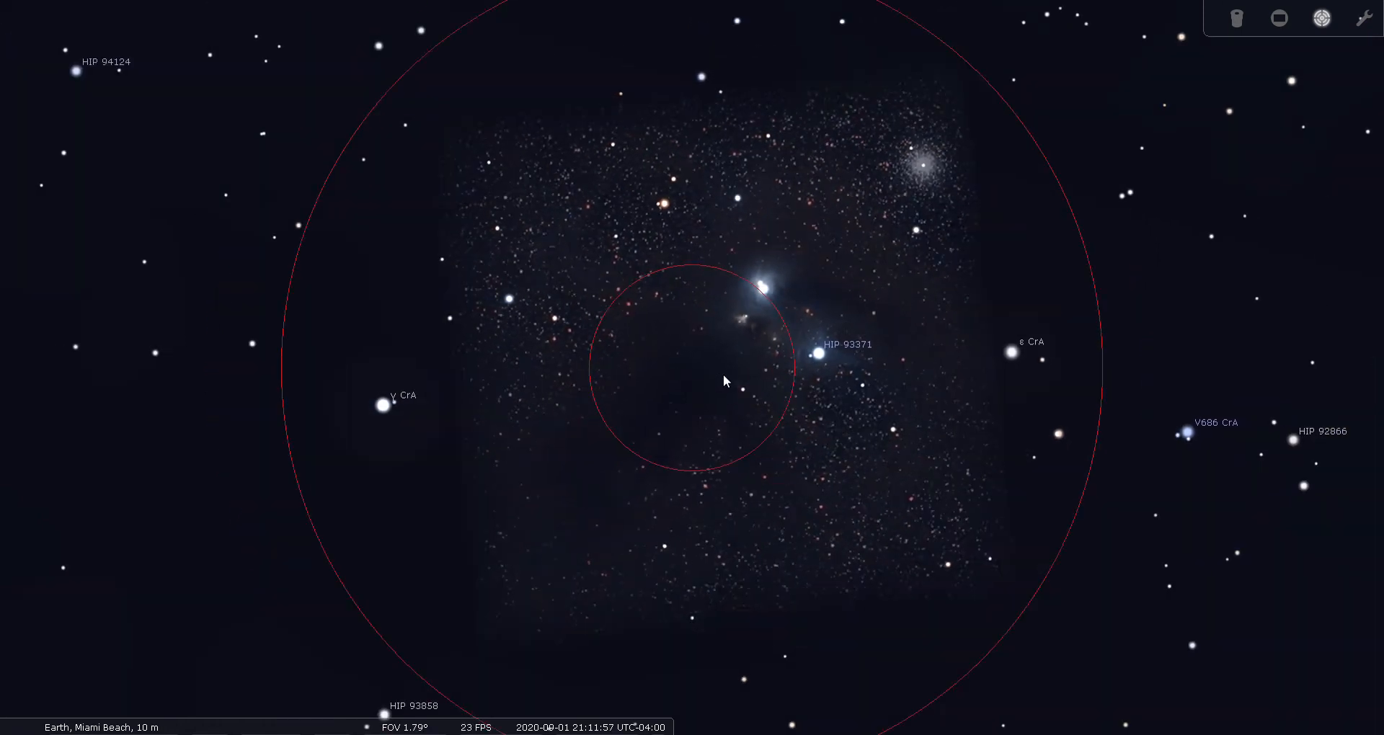
scroll(704, 399, down, 2)
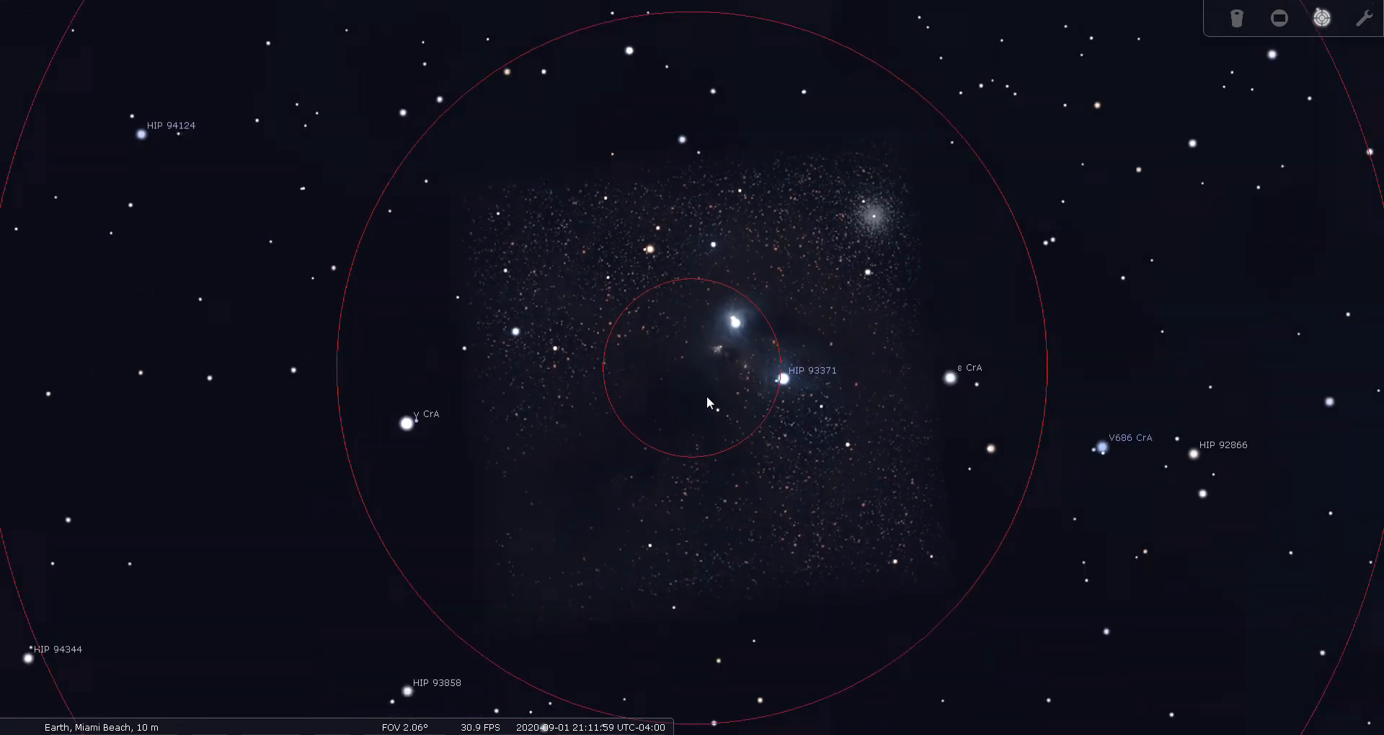
scroll(706, 395, down, 6)
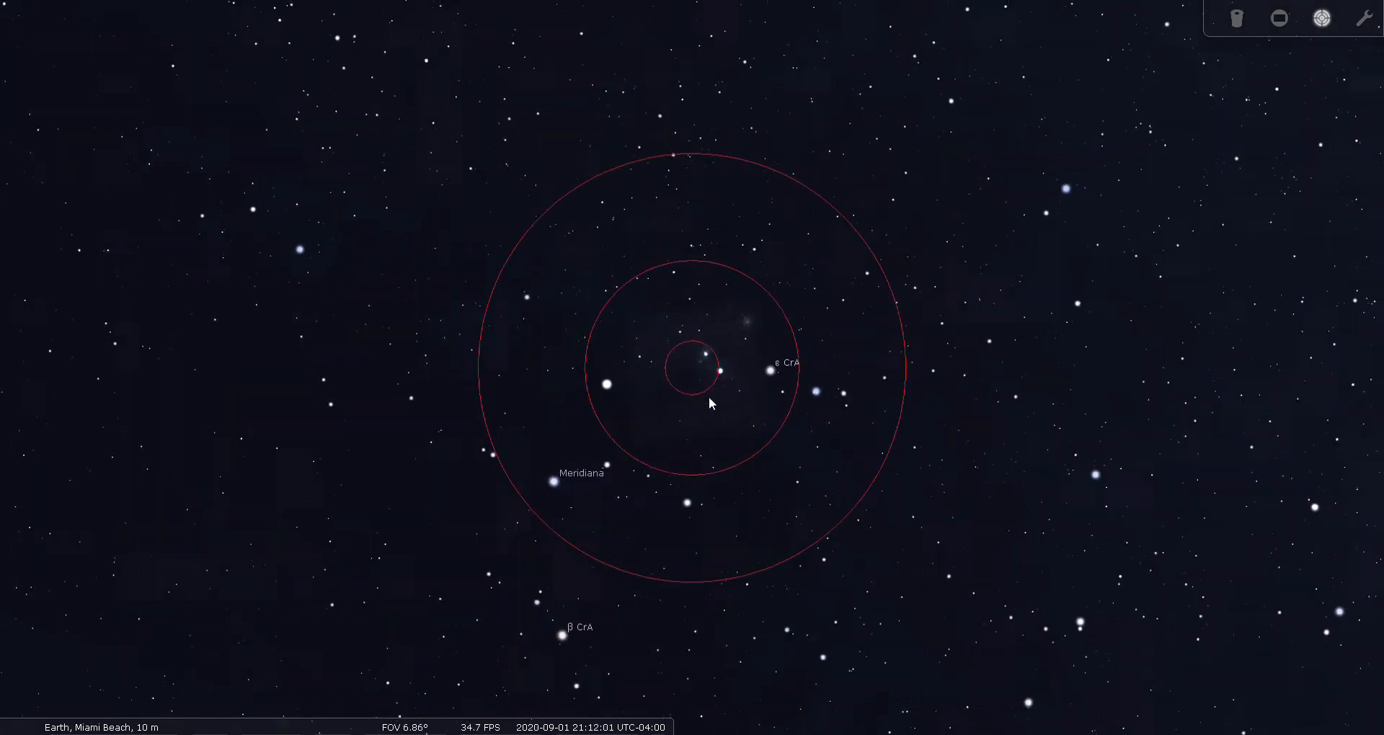
scroll(707, 402, down, 2)
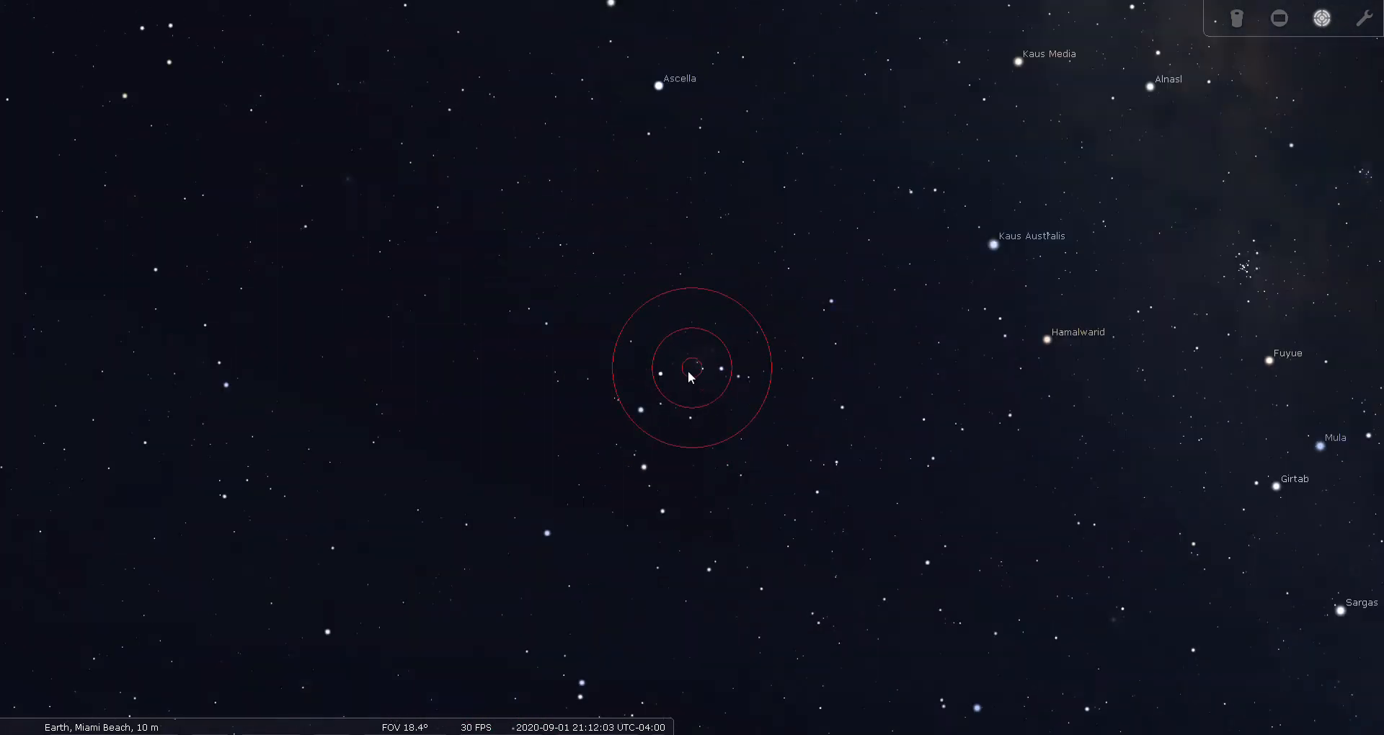
Inspect the stars around the Telrad centre, ending with the double star HIP 93425, at a field of view of about 5°
click(703, 382)
click(701, 394)
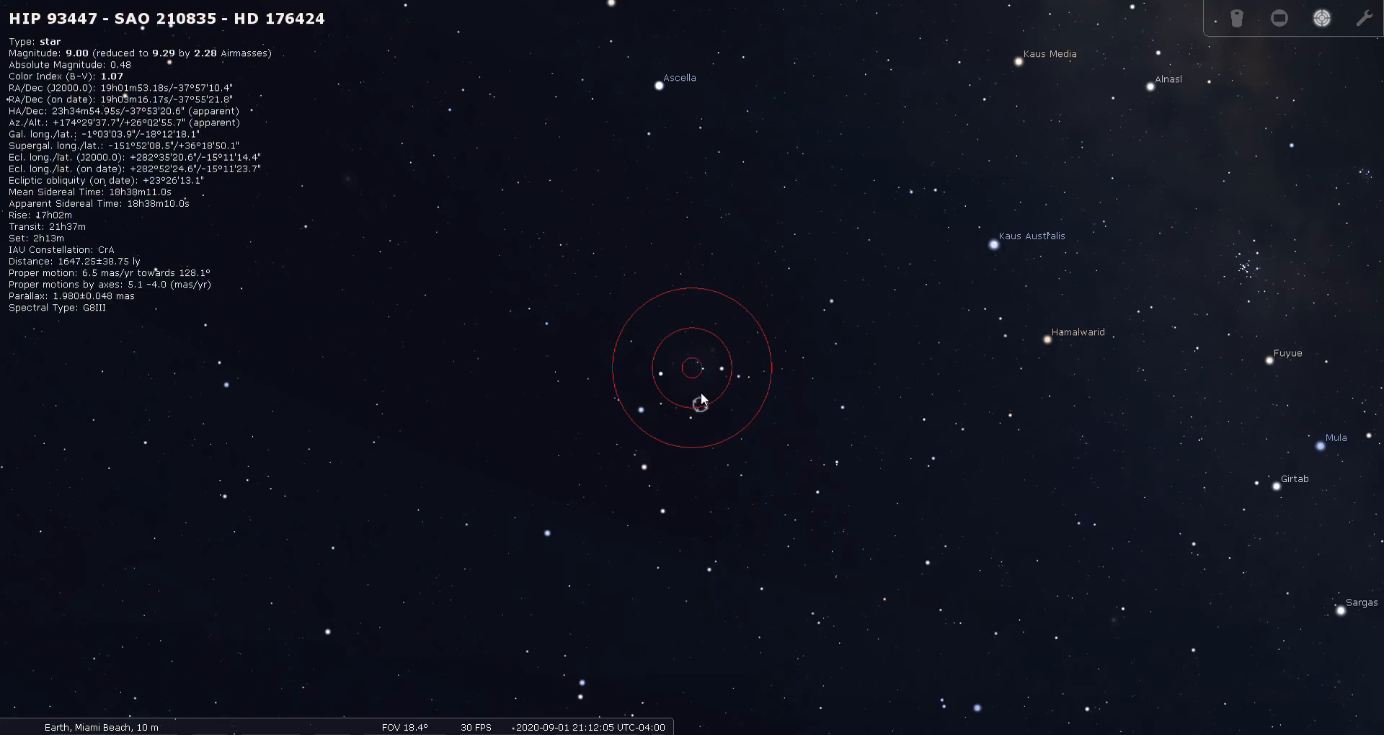
click(694, 369)
click(671, 370)
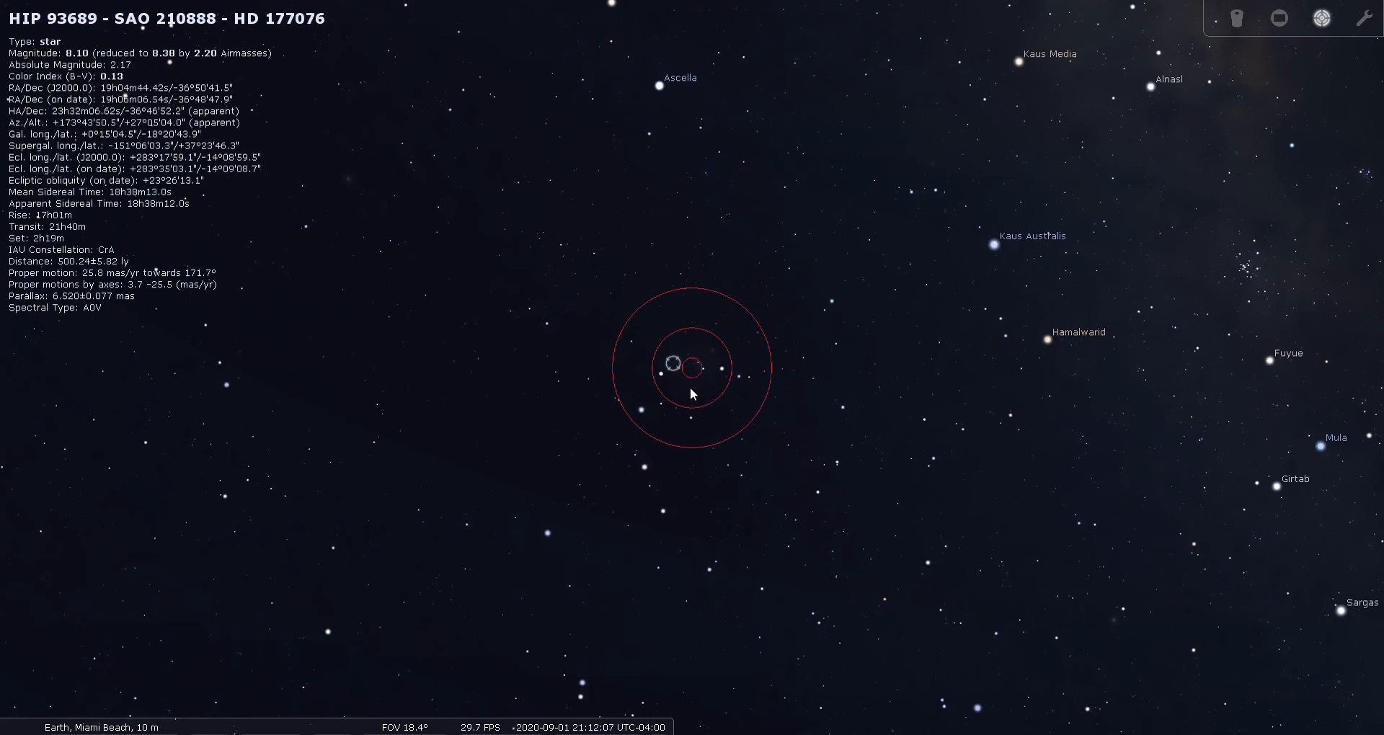
scroll(695, 384, up, 3)
click(693, 376)
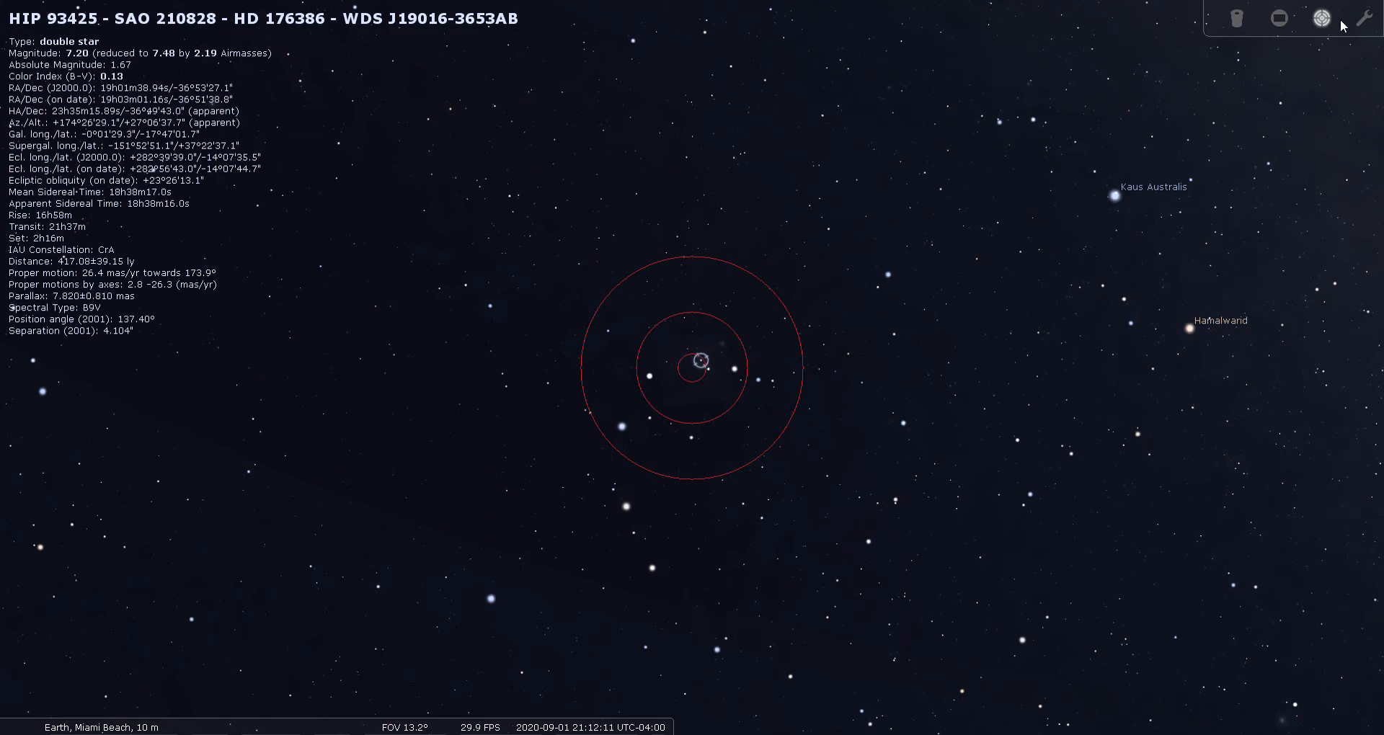
scroll(712, 370, up, 4)
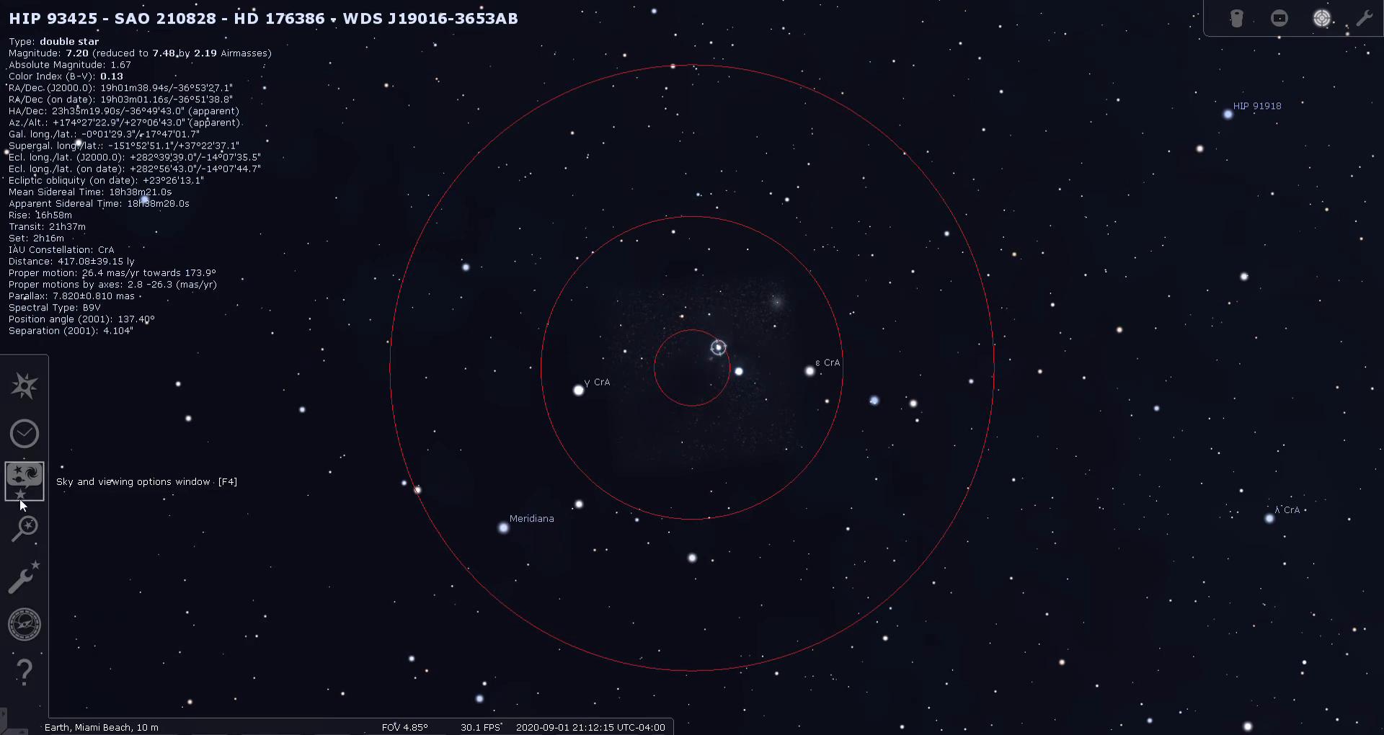
Show labels and markers for deep-sky objects and increase the amount of both labels and hints
click(20, 495)
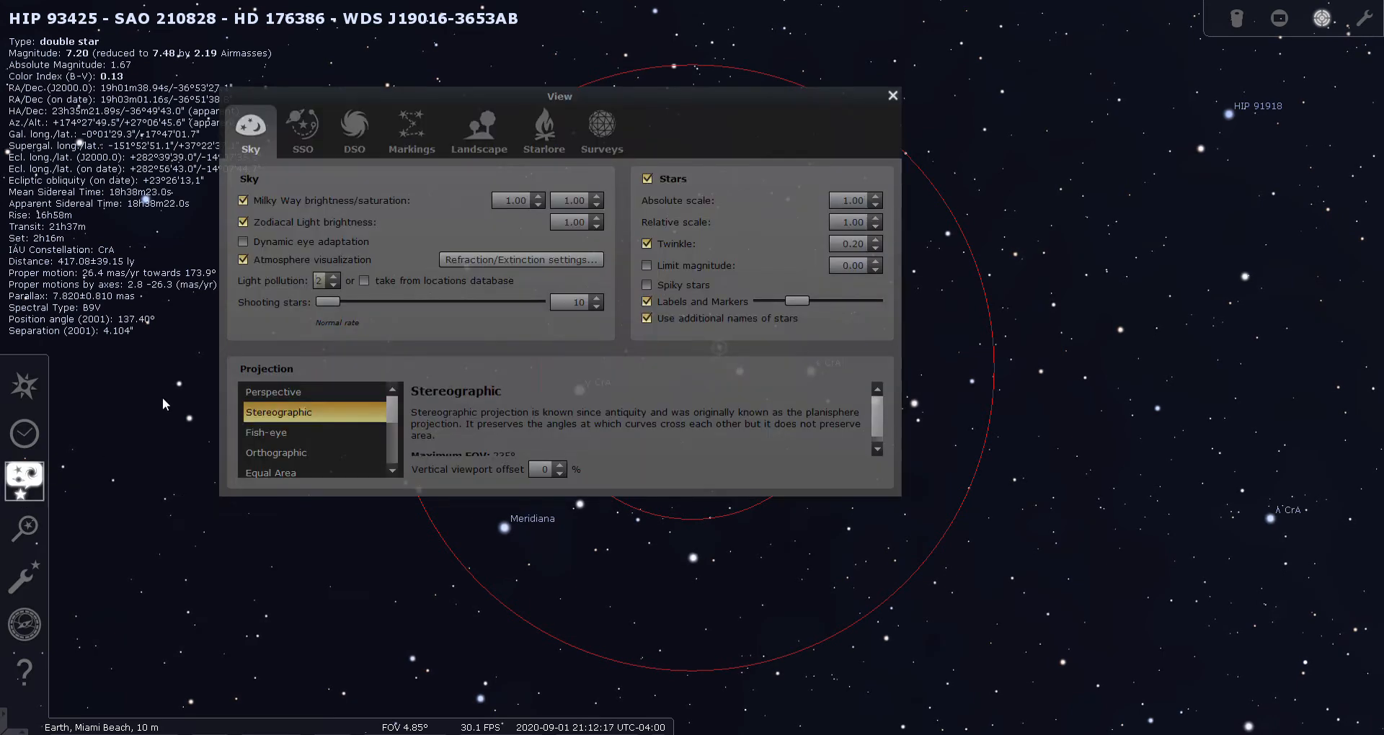
click(357, 143)
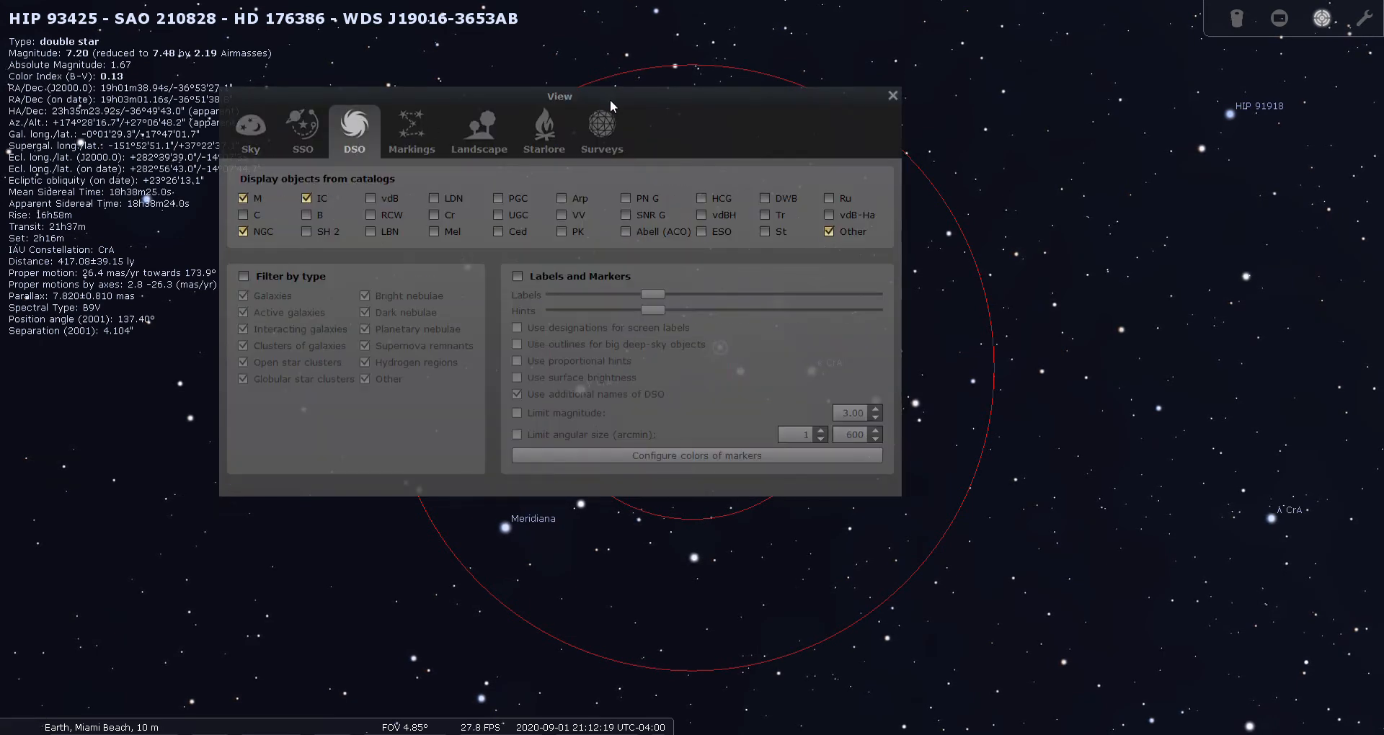
drag(539, 93, 239, 43)
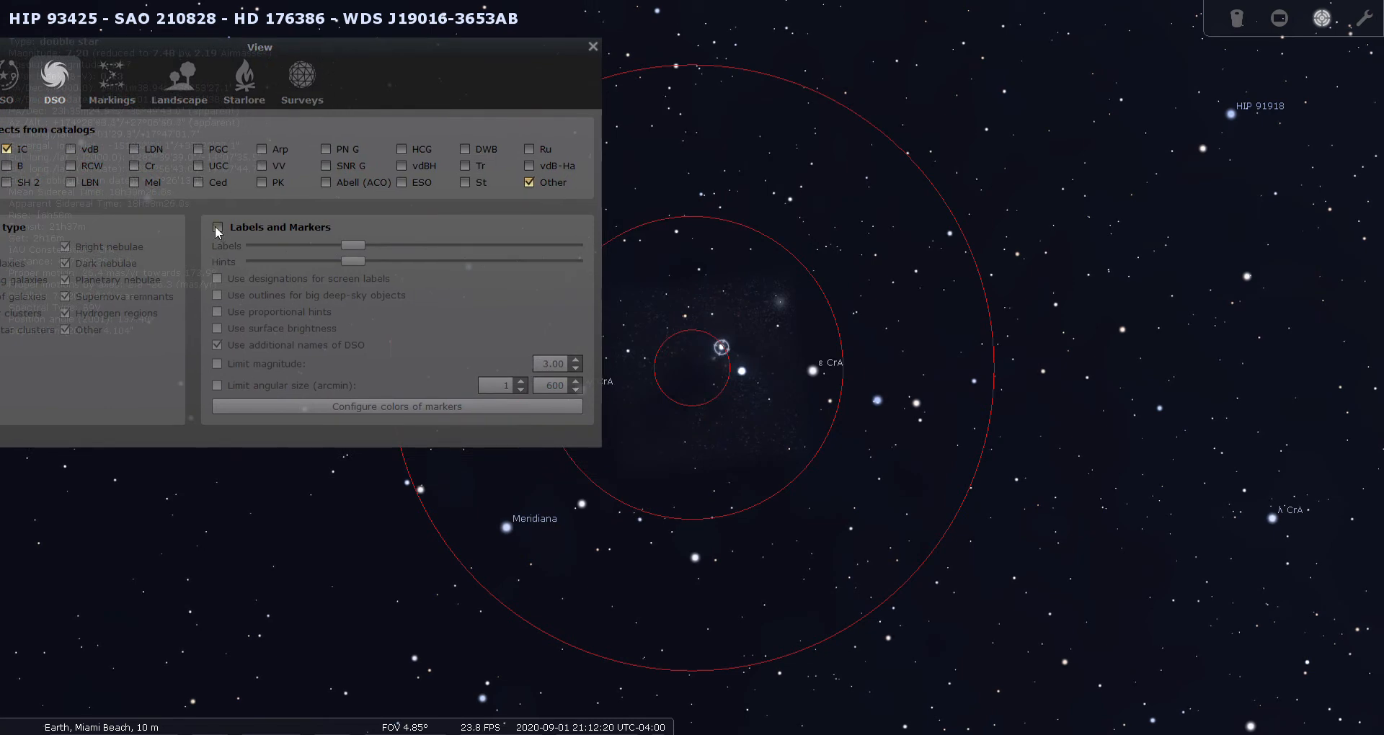
click(218, 228)
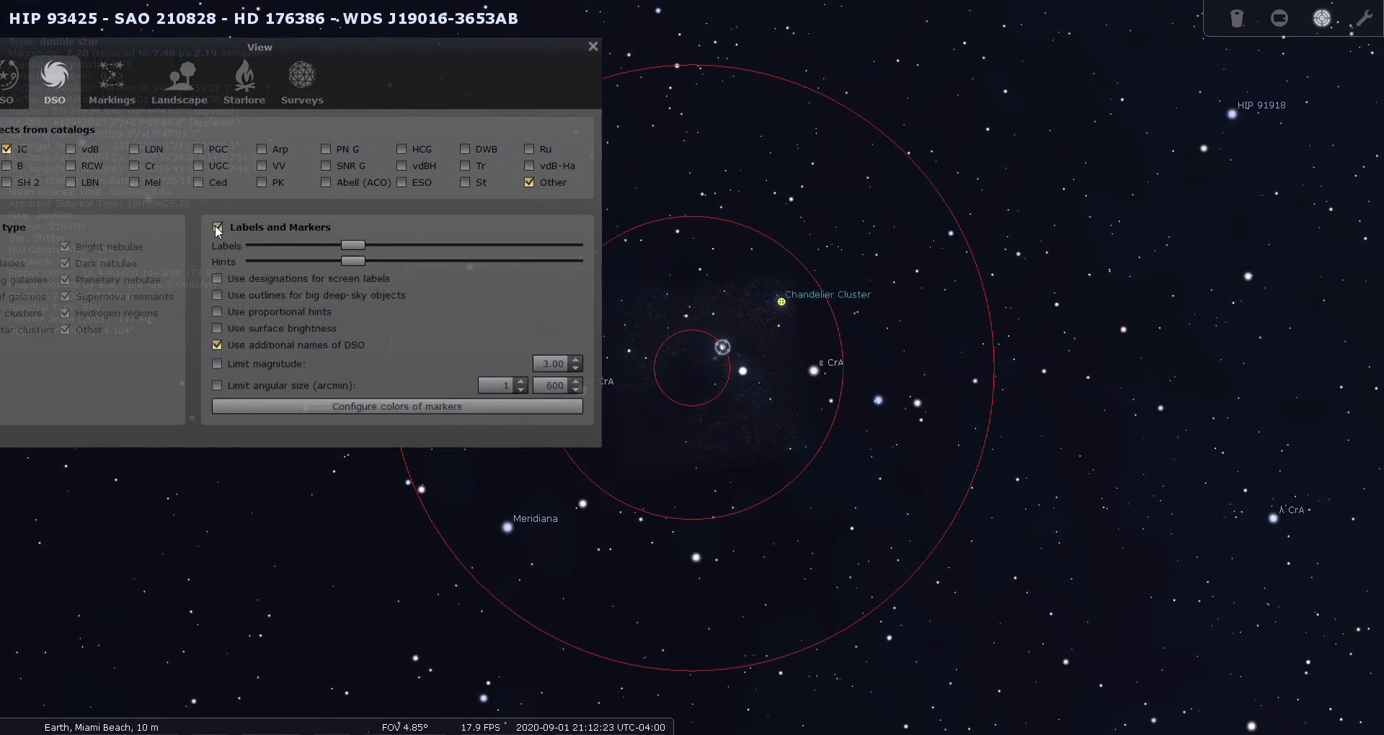
drag(352, 246, 448, 245)
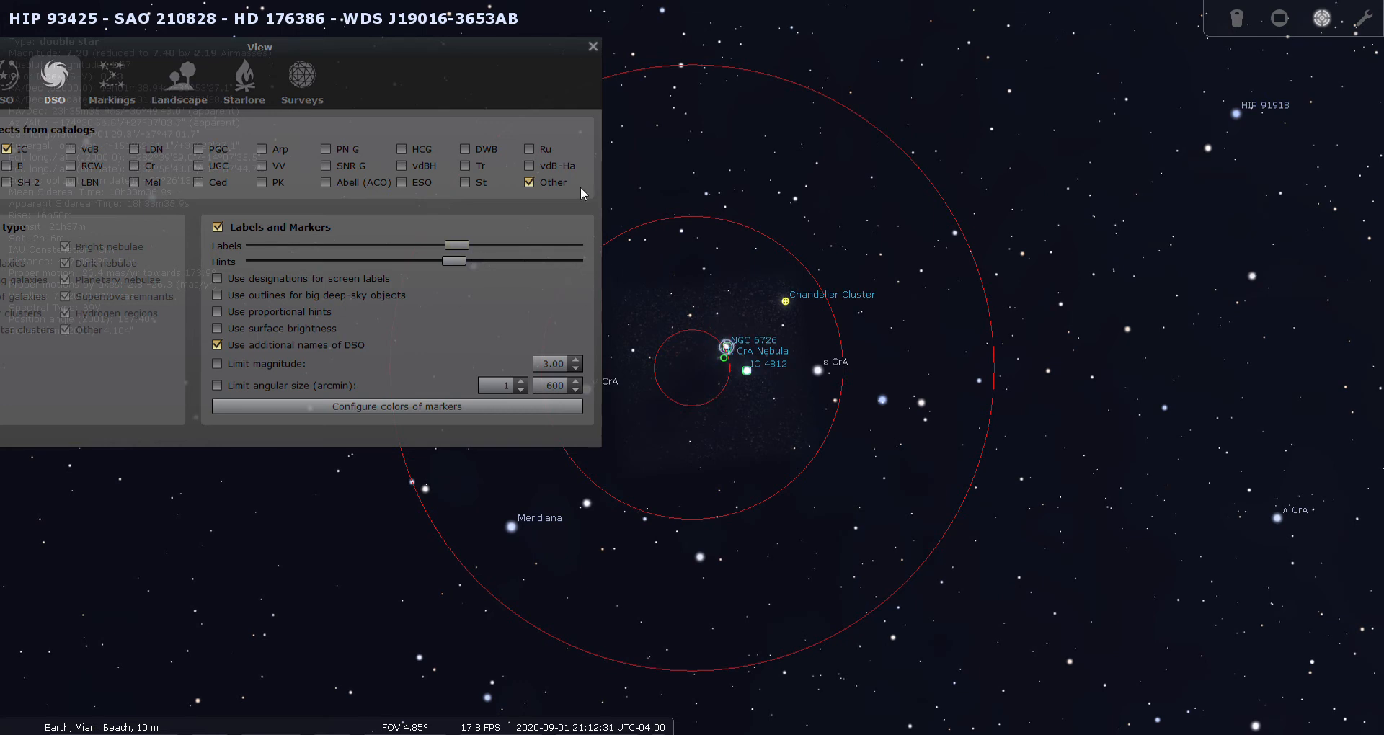
click(593, 47)
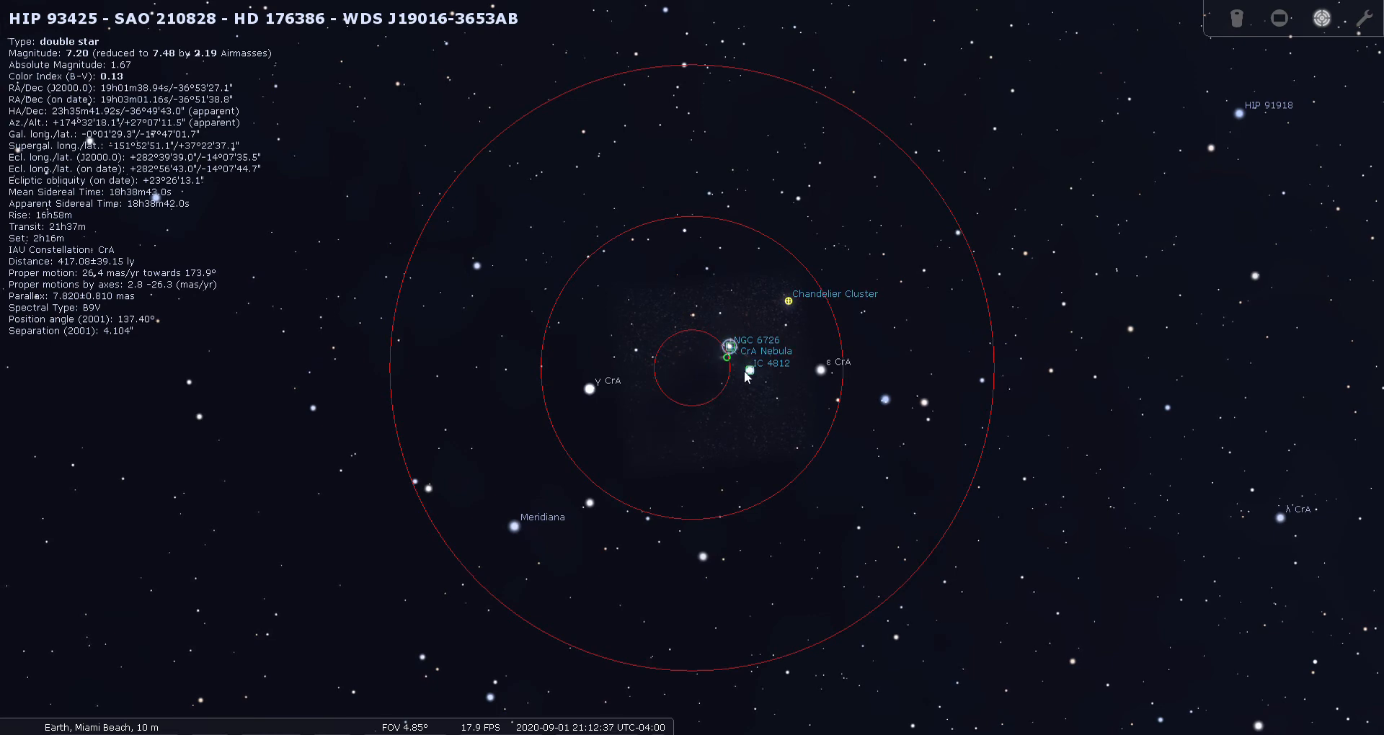
Zoom in on the nebula group near ε CrA to about 2.5° and select NGC 6726 near the Telrad centre
drag(748, 364, 736, 438)
scroll(735, 437, up, 3)
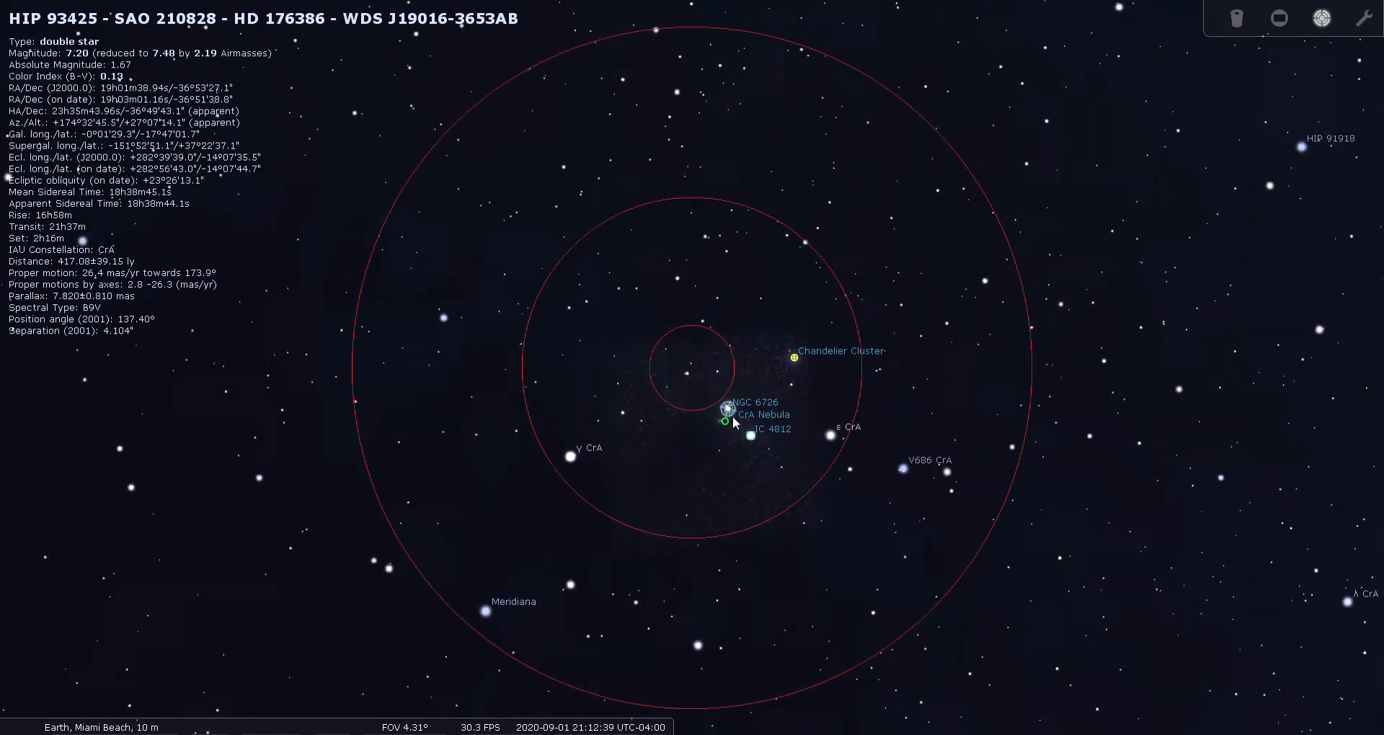
scroll(763, 465, up, 1)
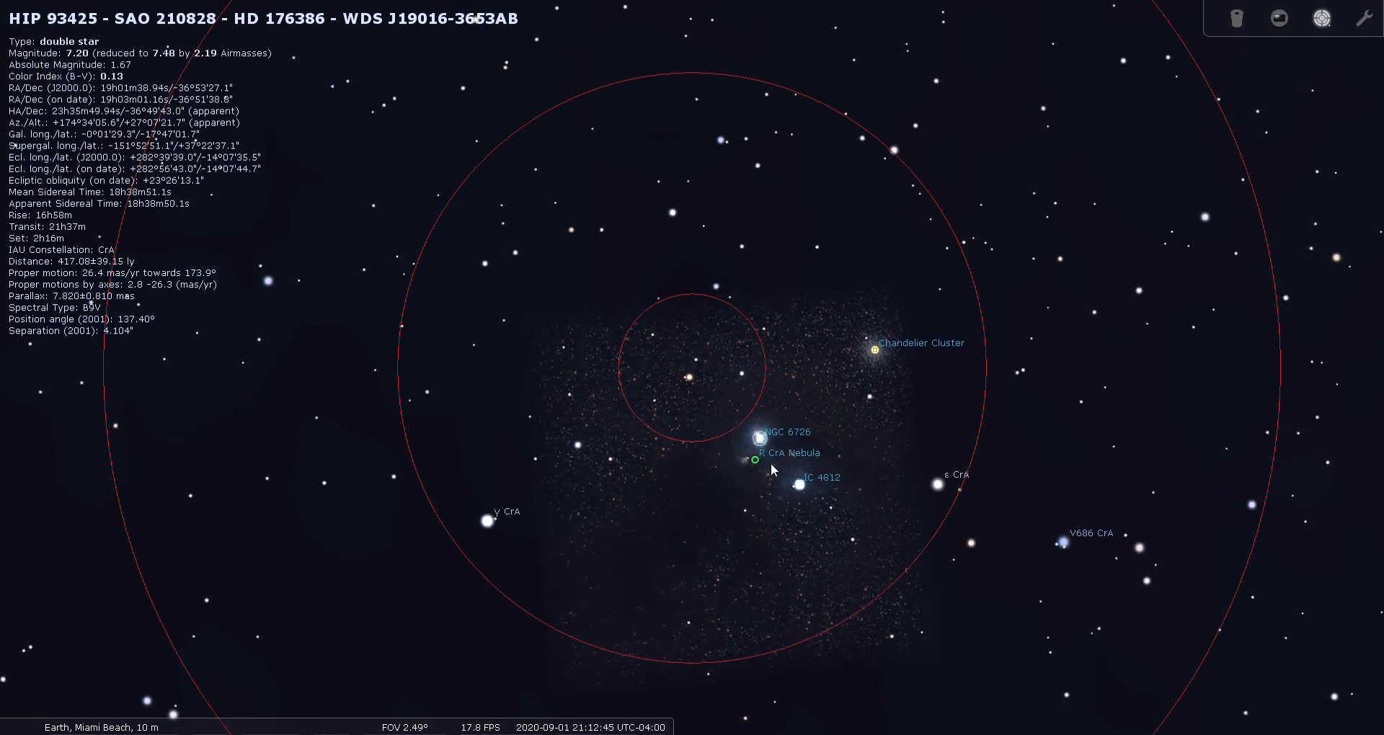
drag(739, 434, 676, 364)
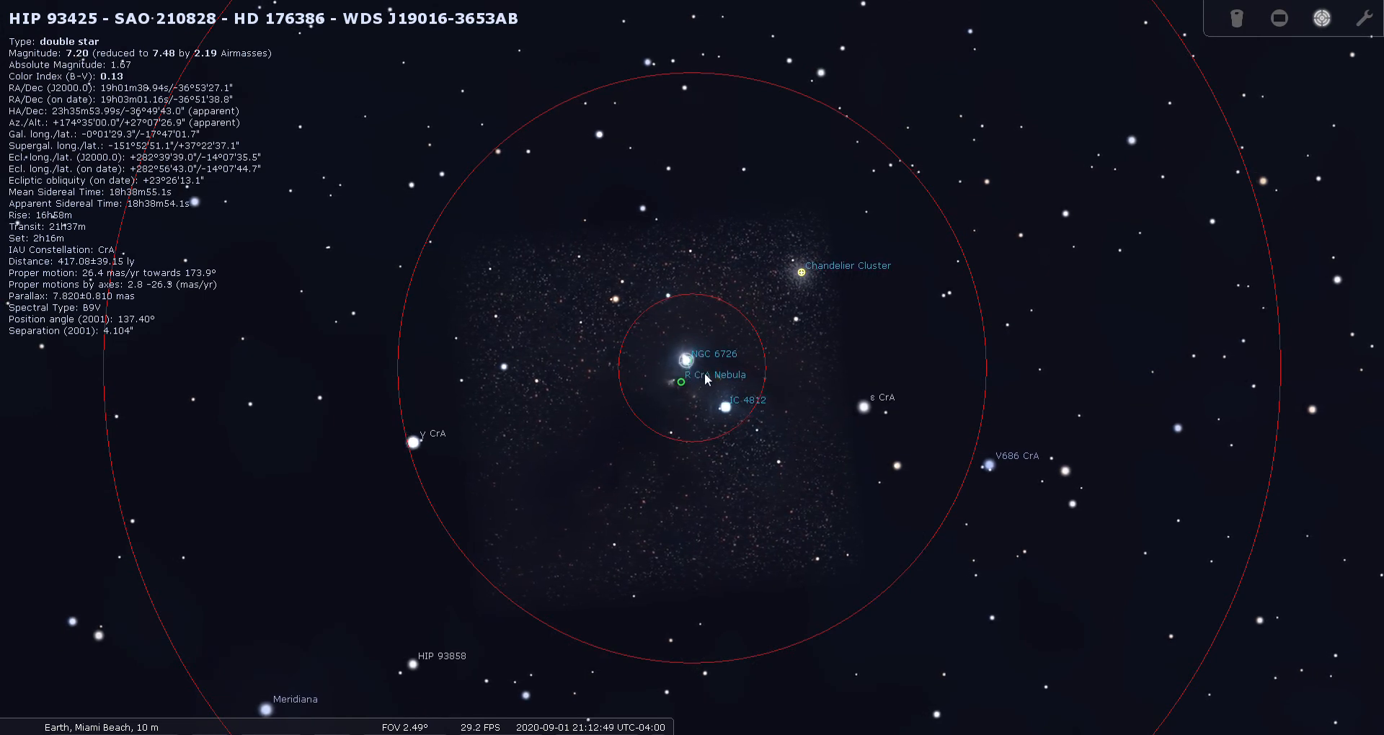
click(689, 362)
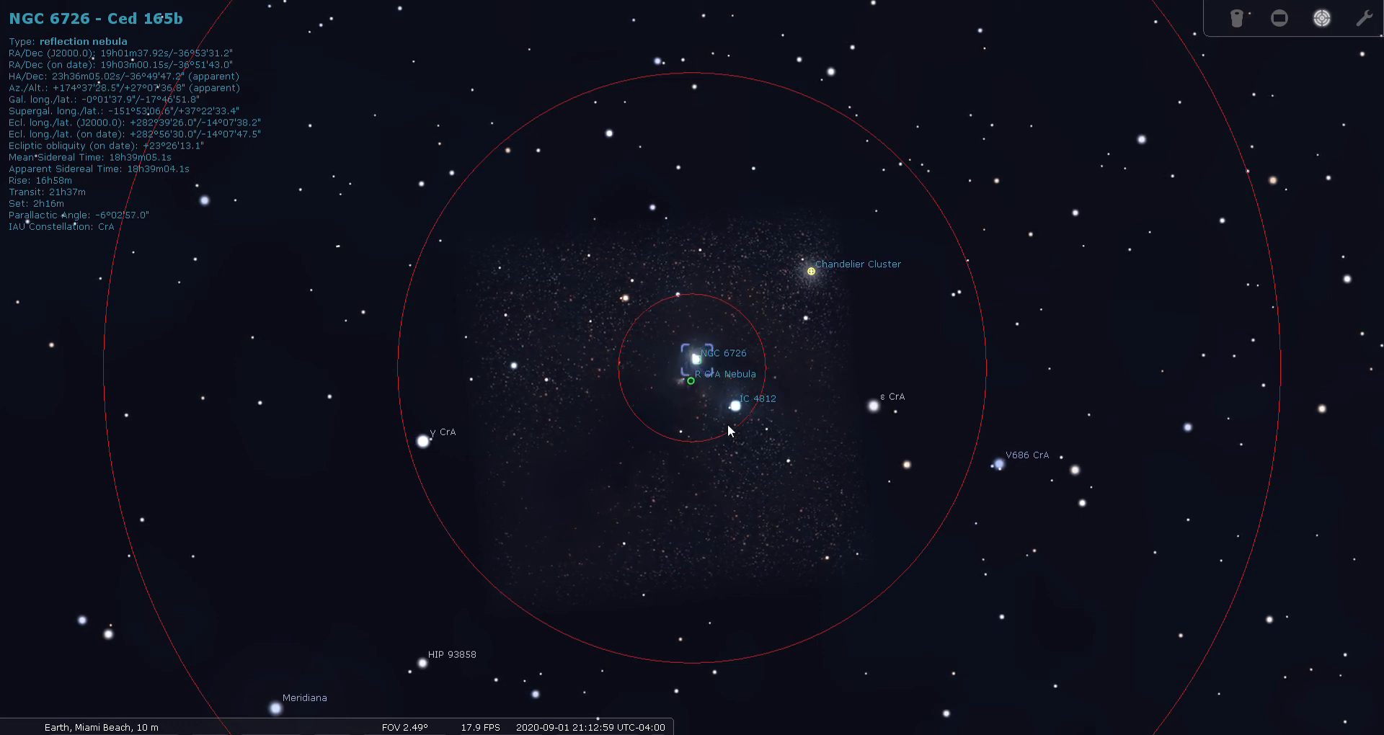
drag(691, 447, 715, 430)
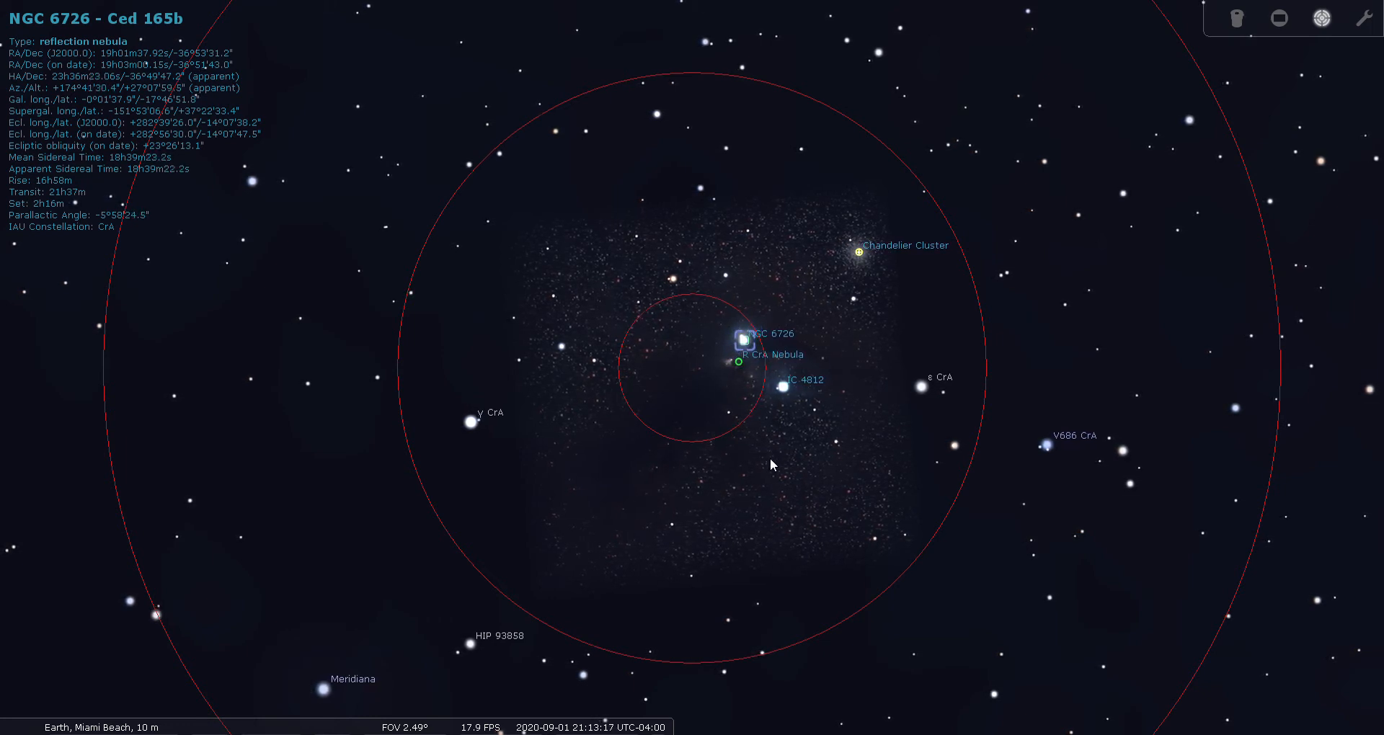
drag(753, 414, 735, 418)
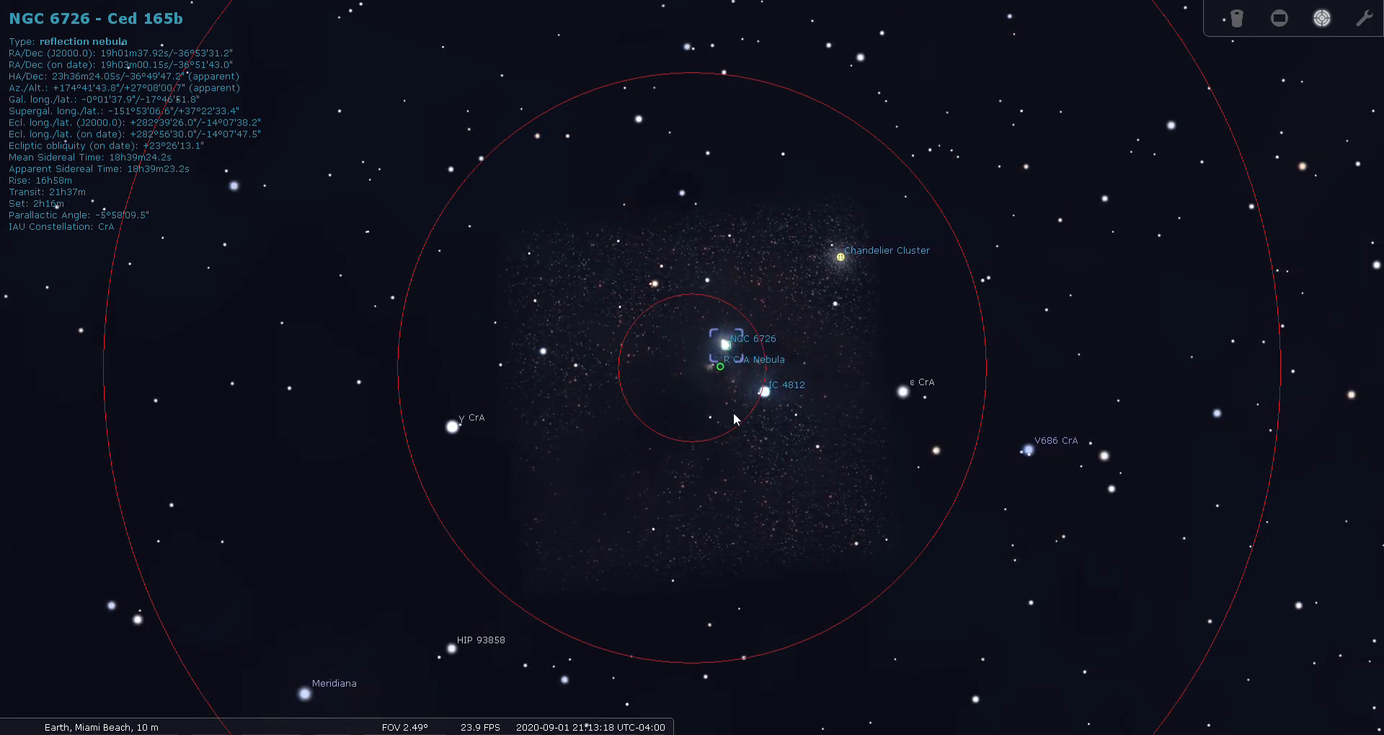
Centre the Chandelier Cluster and view it through the Celestron C8 f/10 with the 13mm Nagler Type 6
click(841, 258)
key(space)
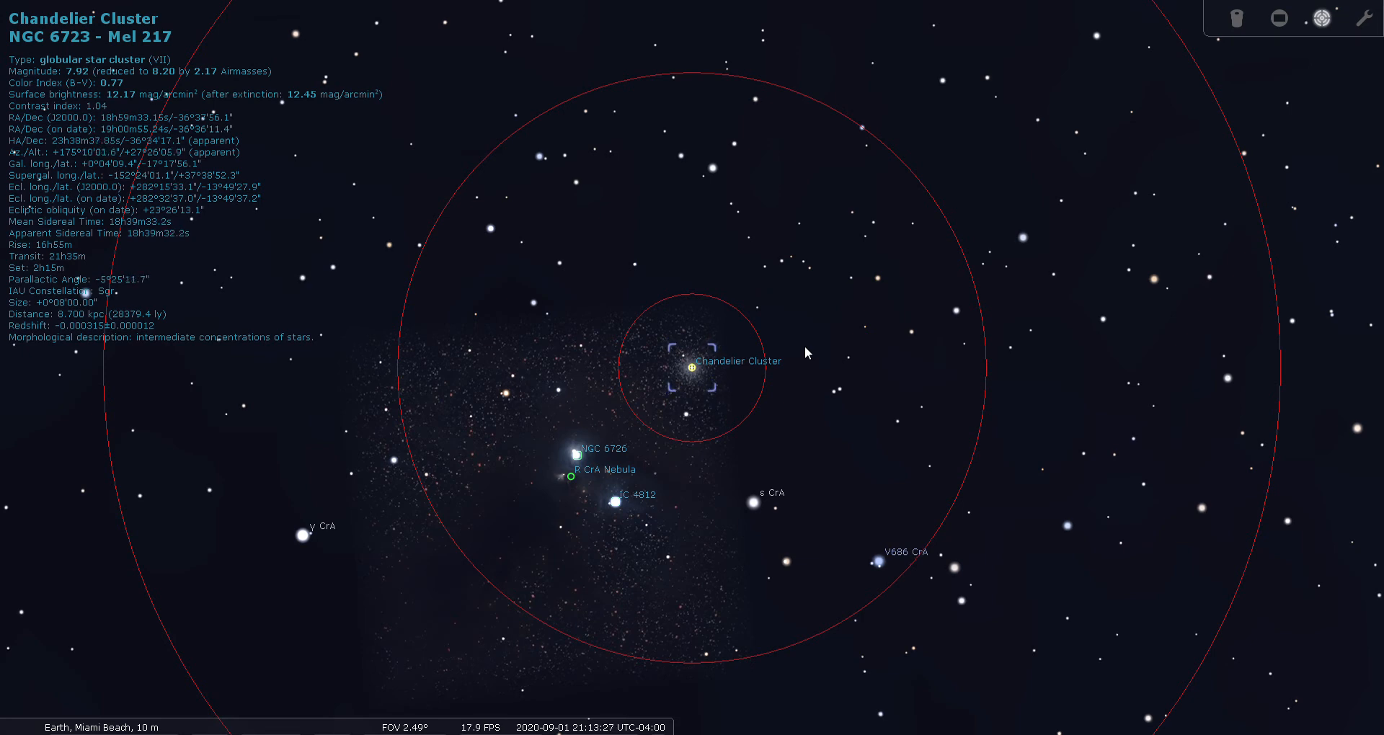
click(1233, 22)
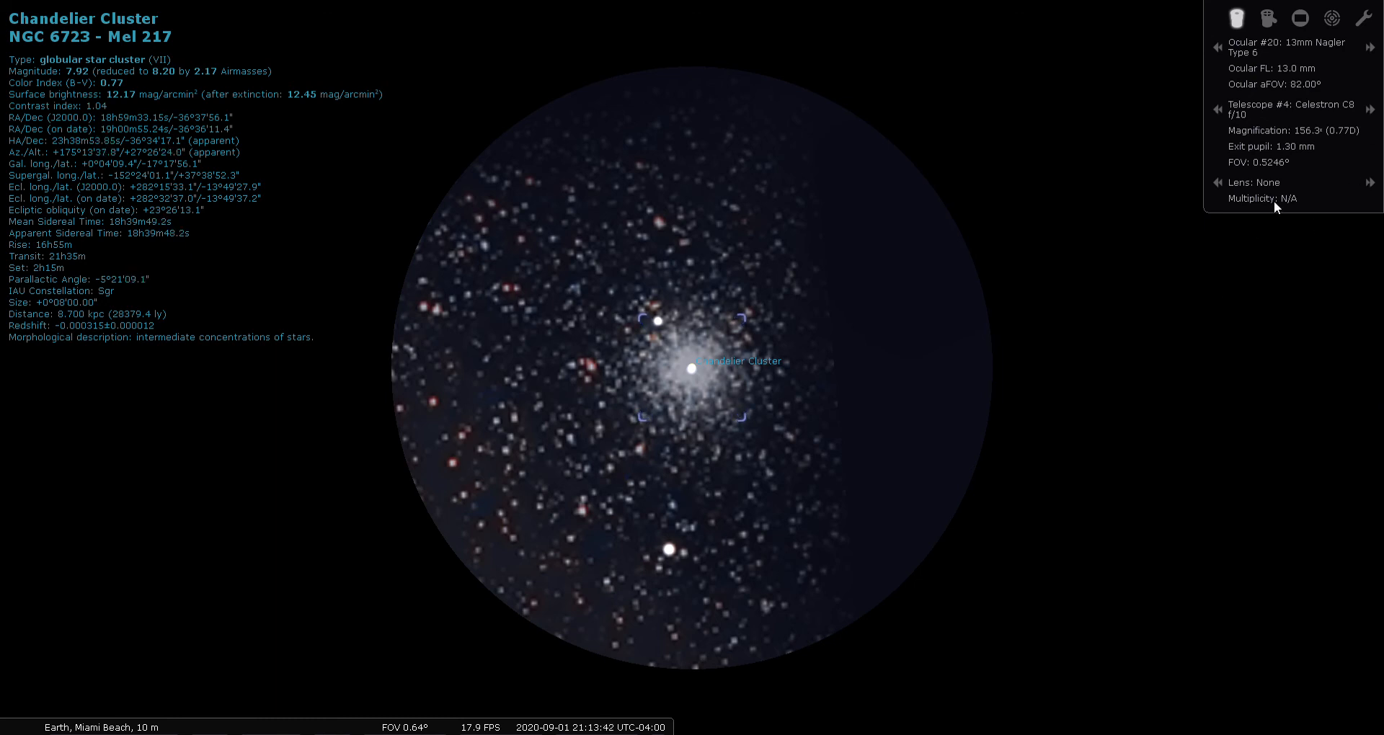
Switch back to the Telrad sight at an 8° field of view, then select γ CrA and move it into the innermost ring
click(1332, 20)
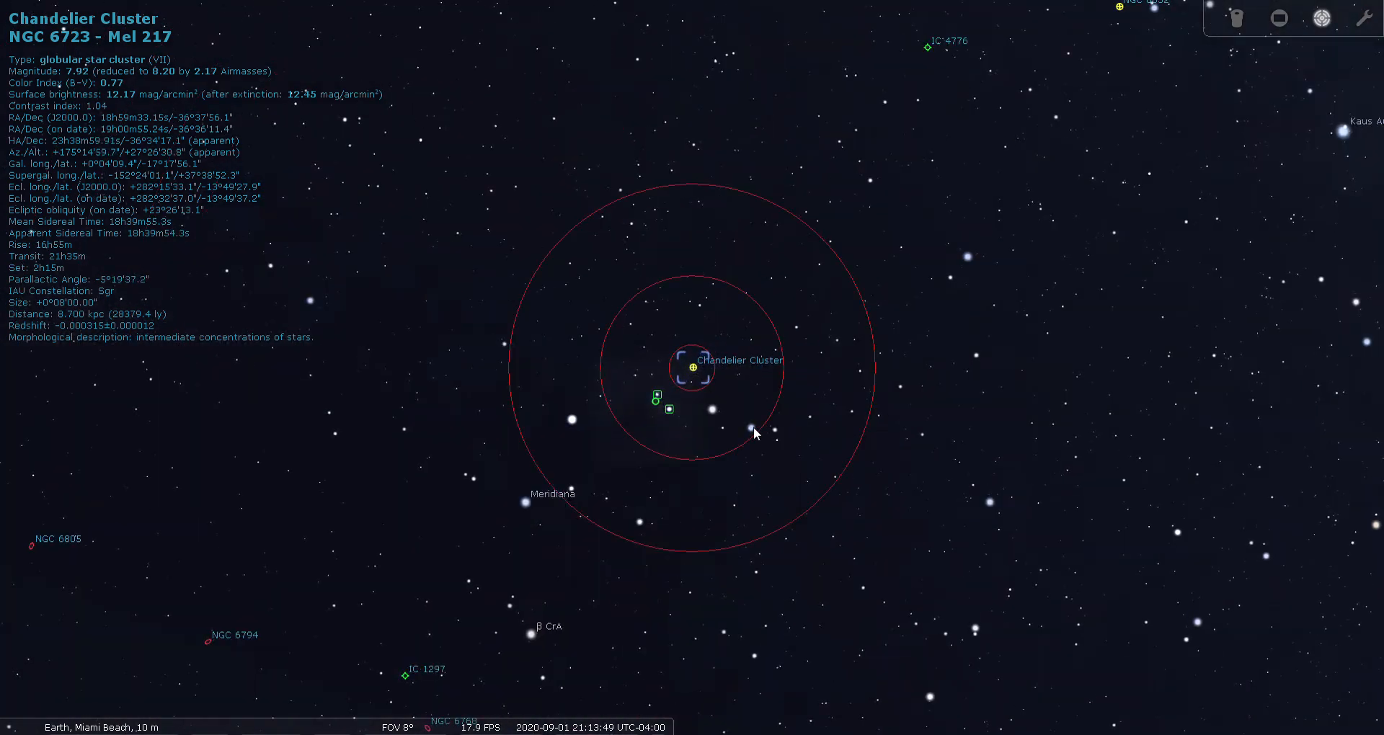
click(572, 420)
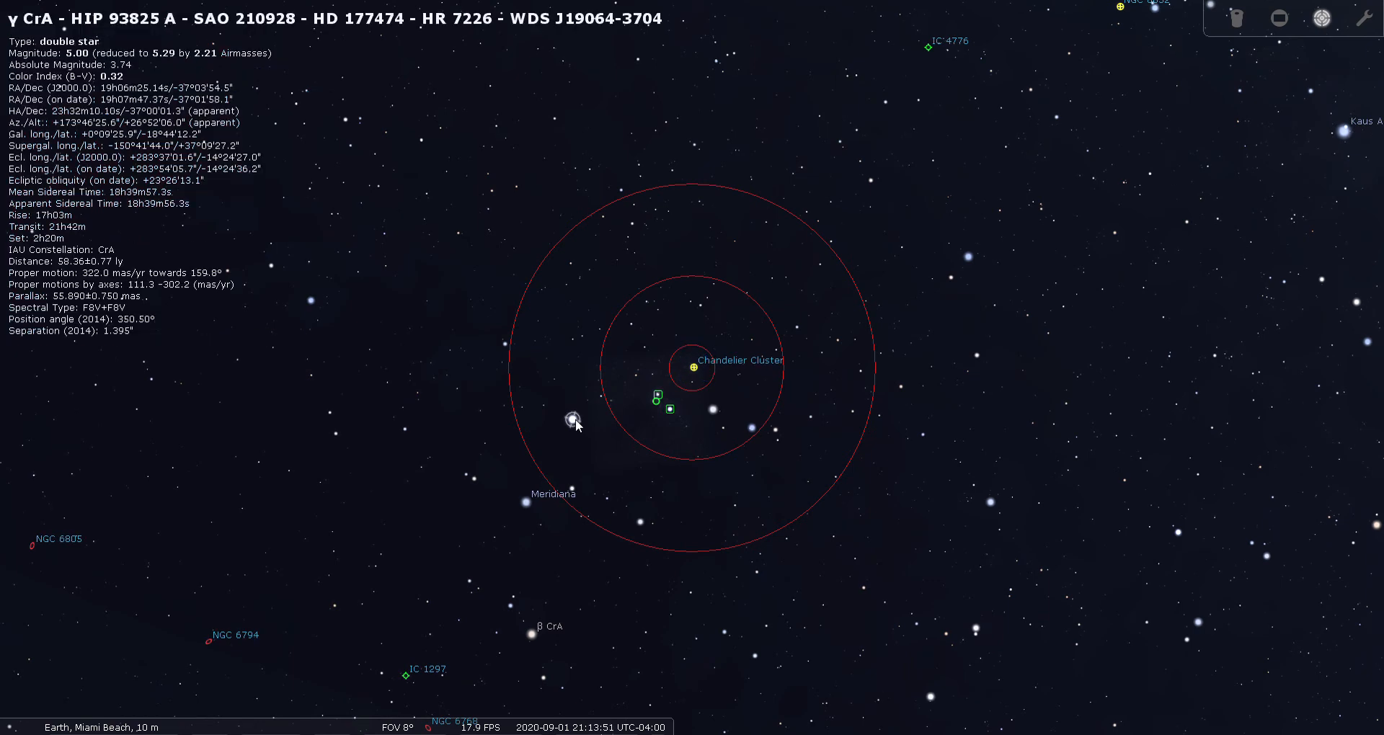
drag(592, 485, 726, 414)
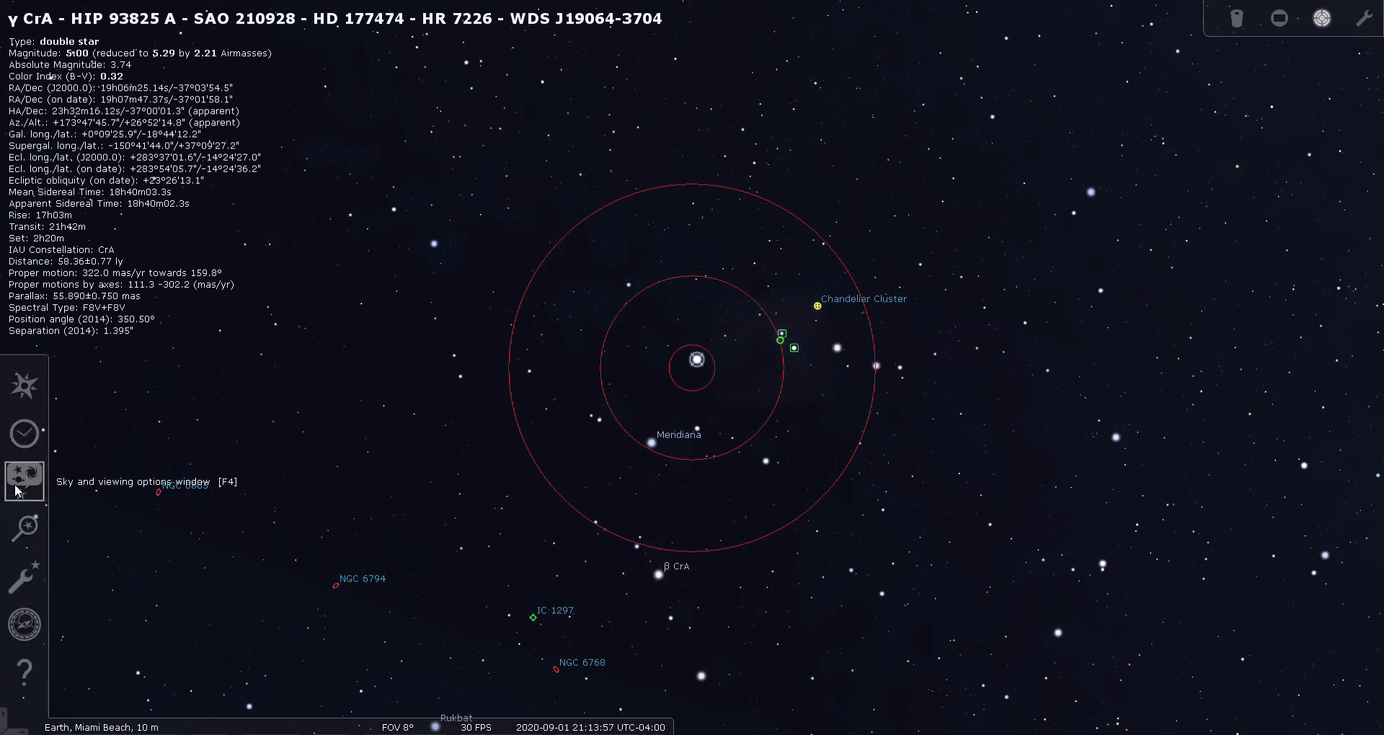
Hide the labels and markers of the deep-sky objects again
click(24, 481)
click(217, 227)
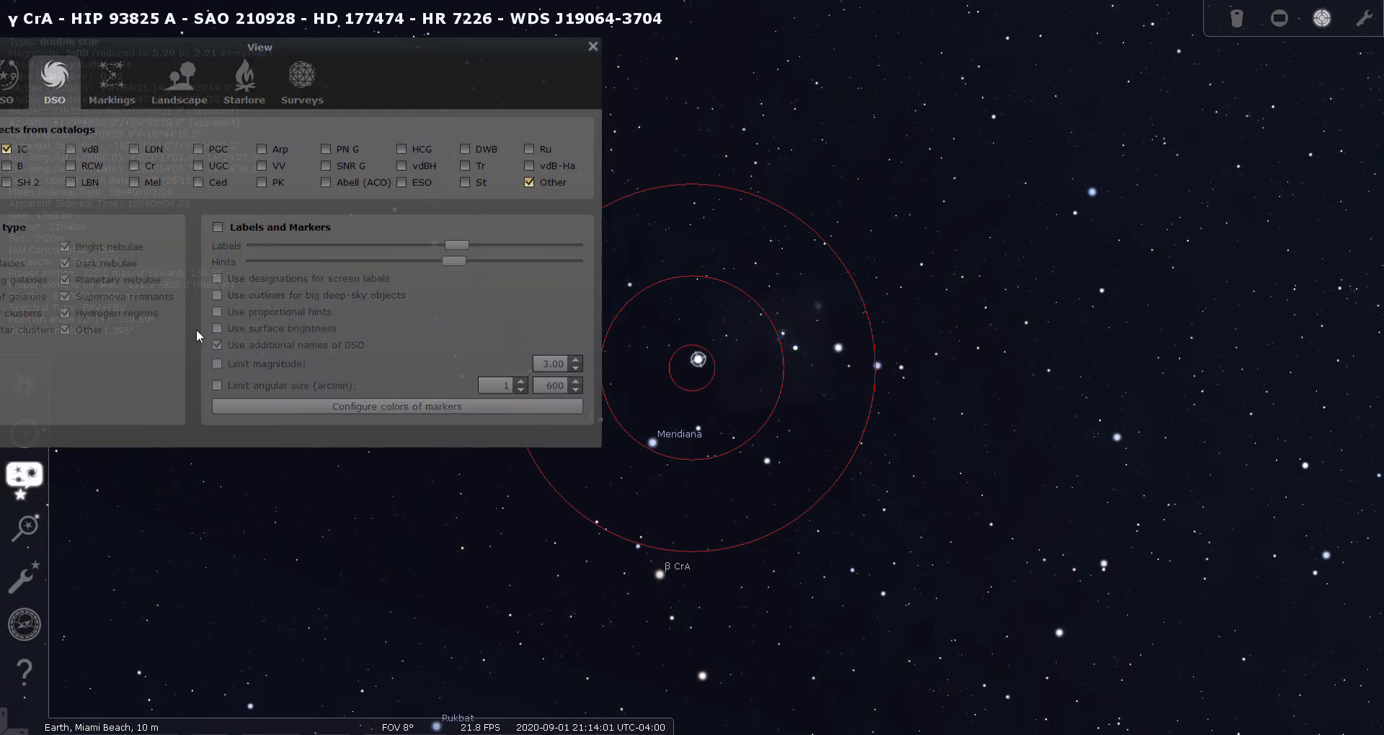
click(592, 47)
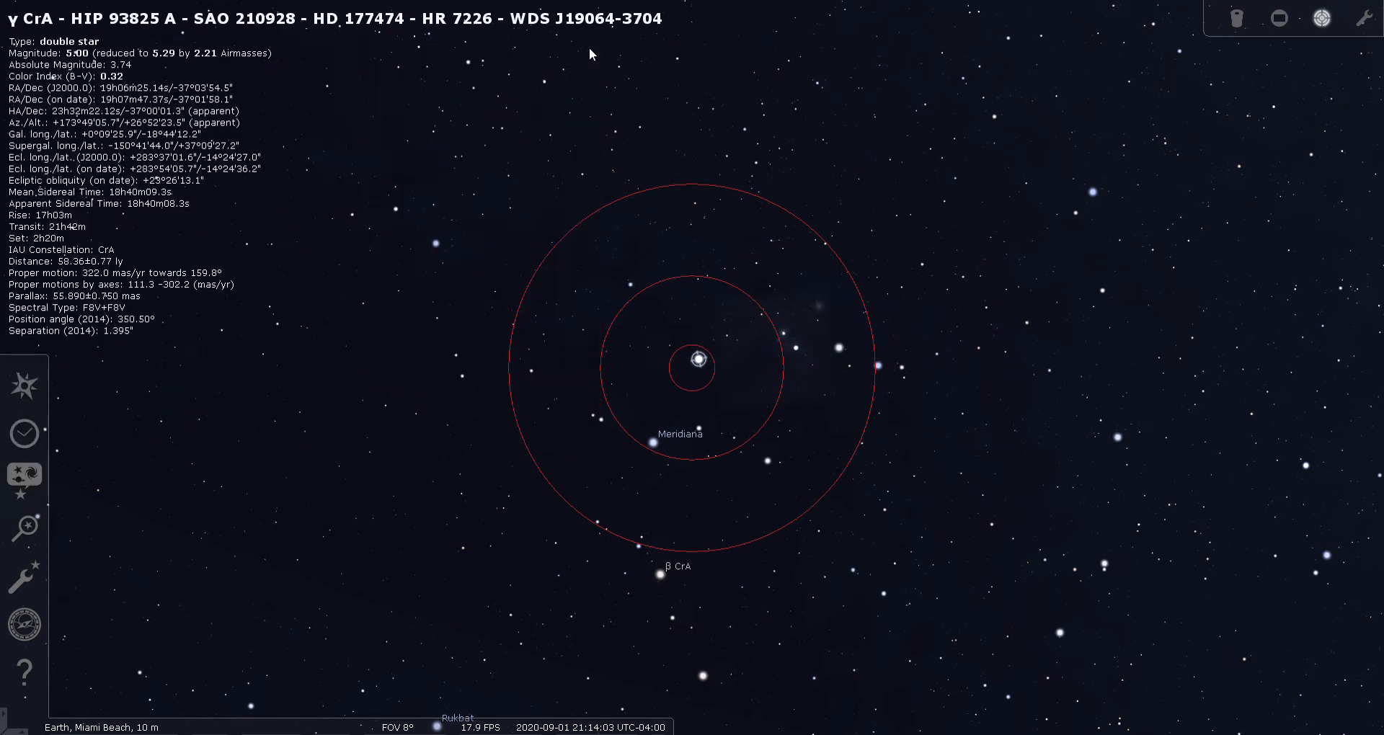
Clear the γ CrA selection and return to the 60° field of view without the Telrad sight
right_click(369, 315)
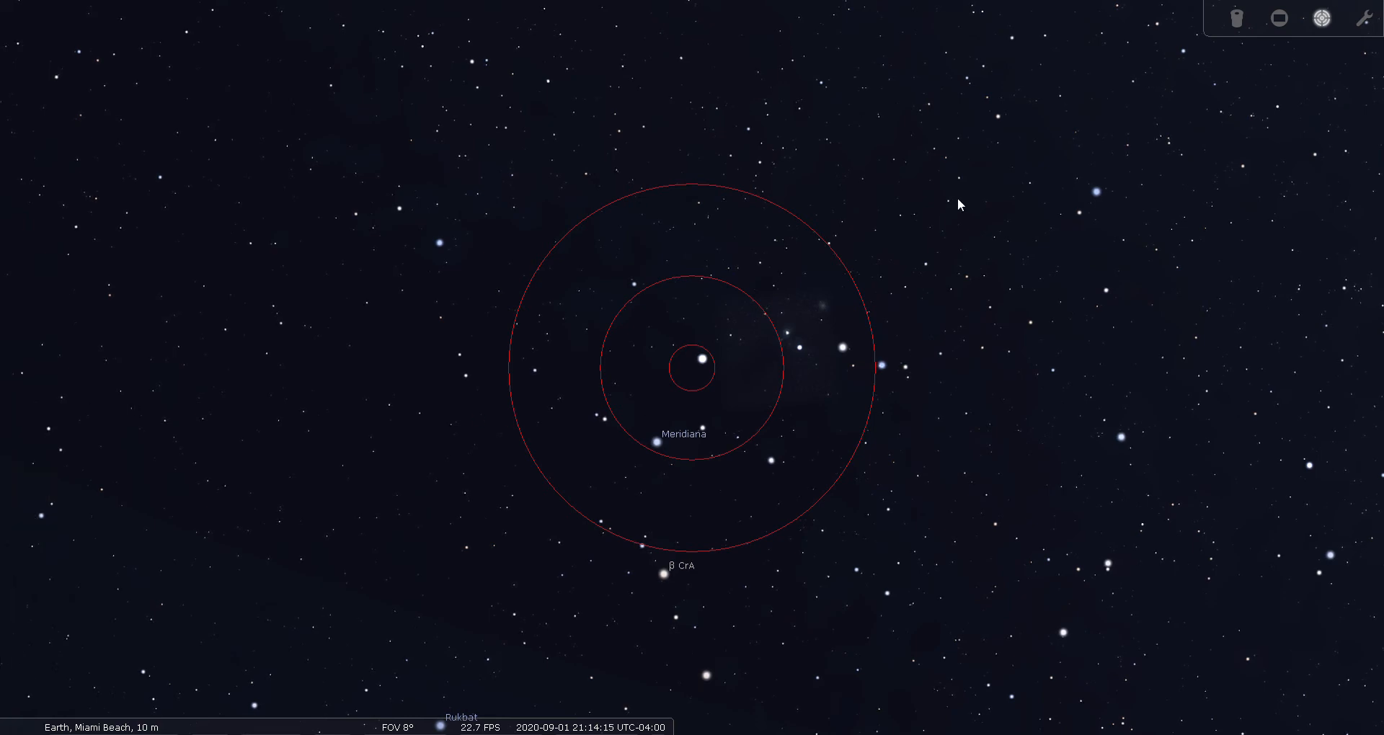
key(backslash)
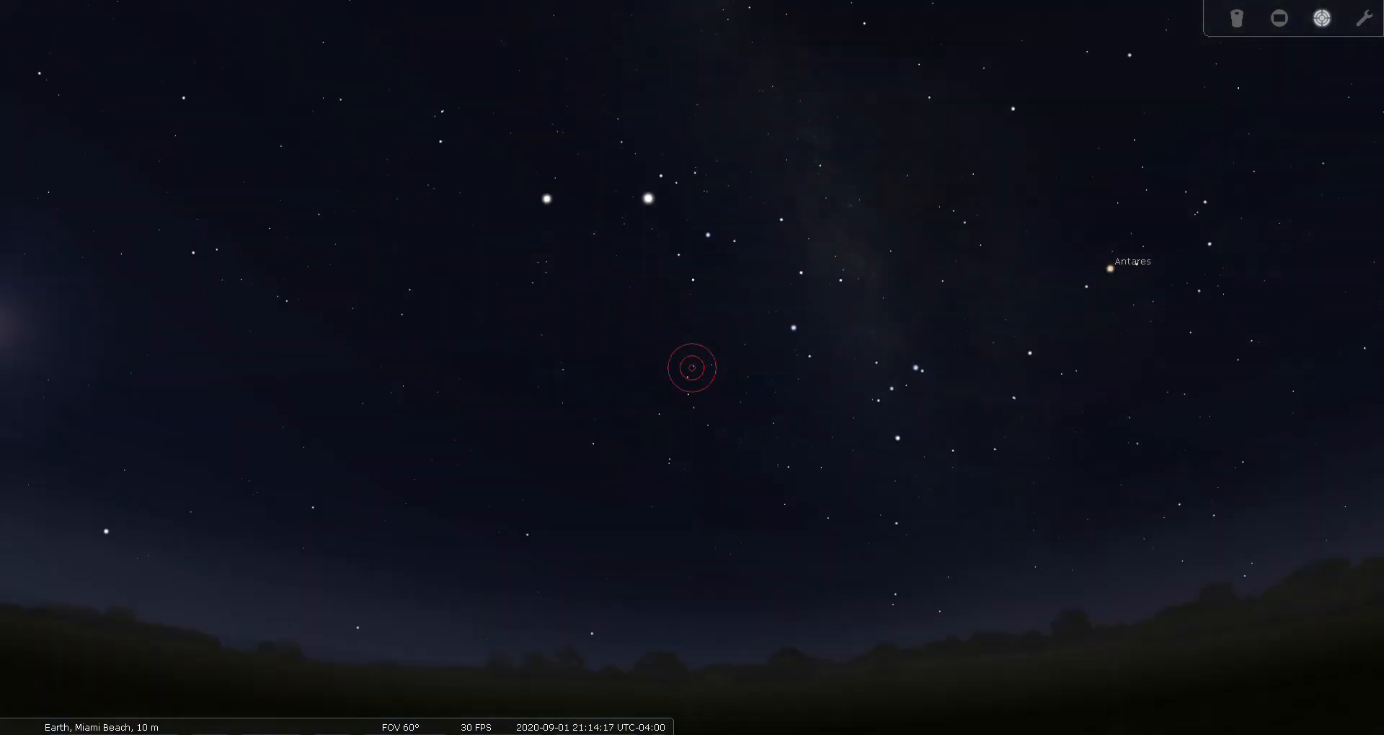
click(1323, 19)
Search for κ CrA and centre the view on κ1 CrA
mouse_move(12, 400)
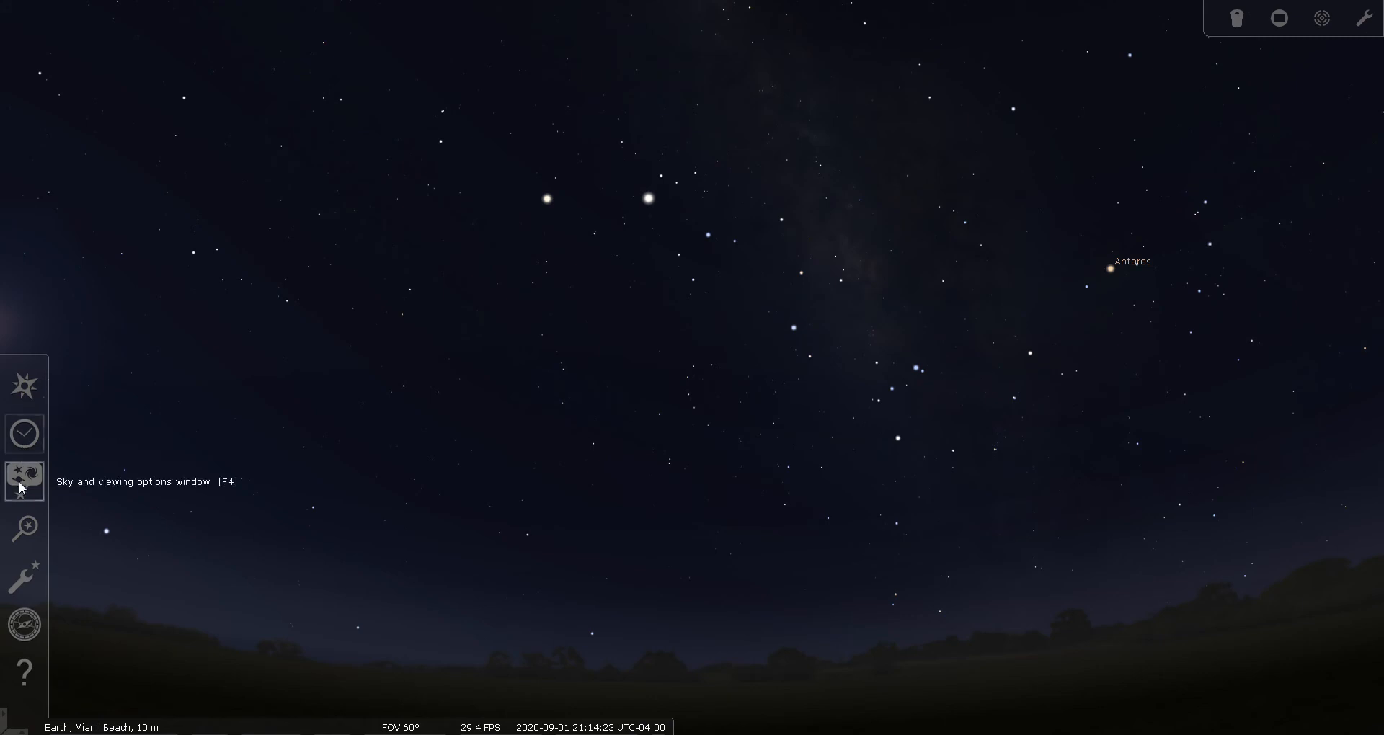
click(23, 530)
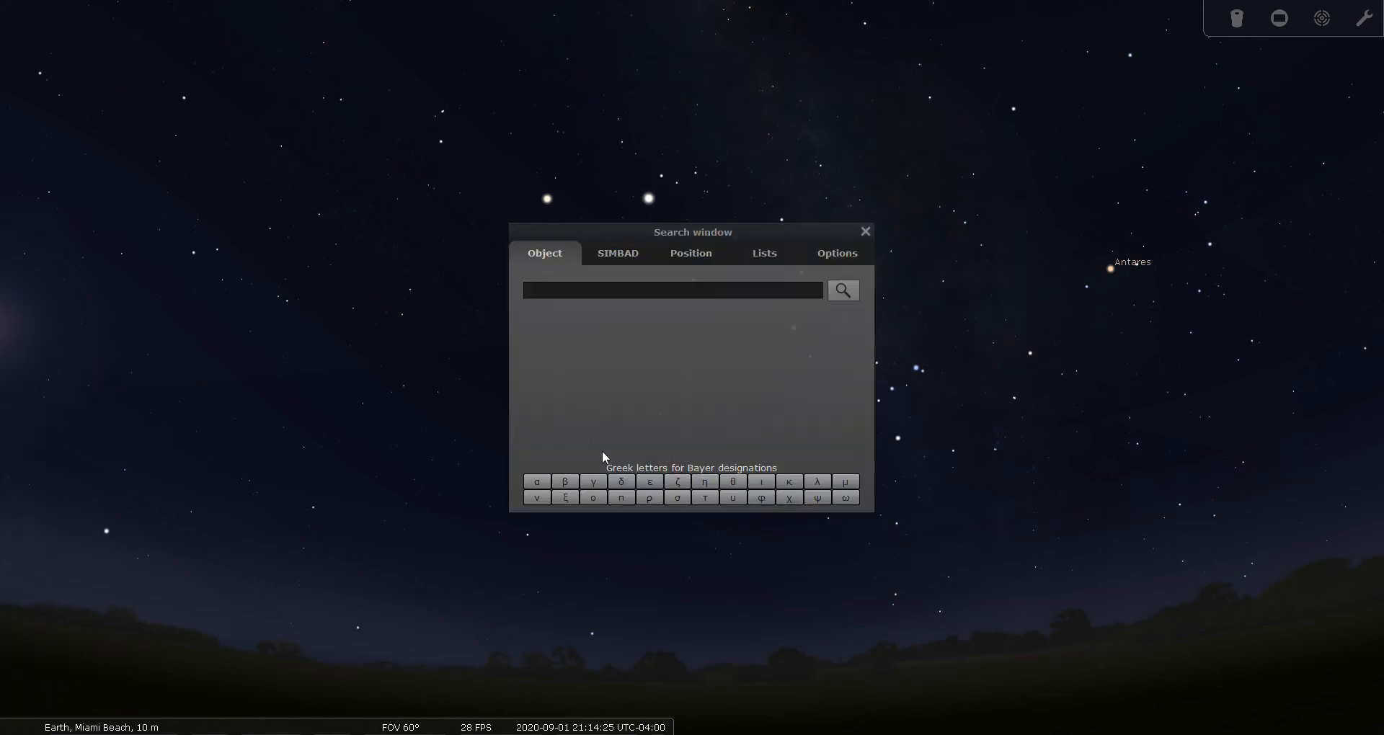
click(789, 482)
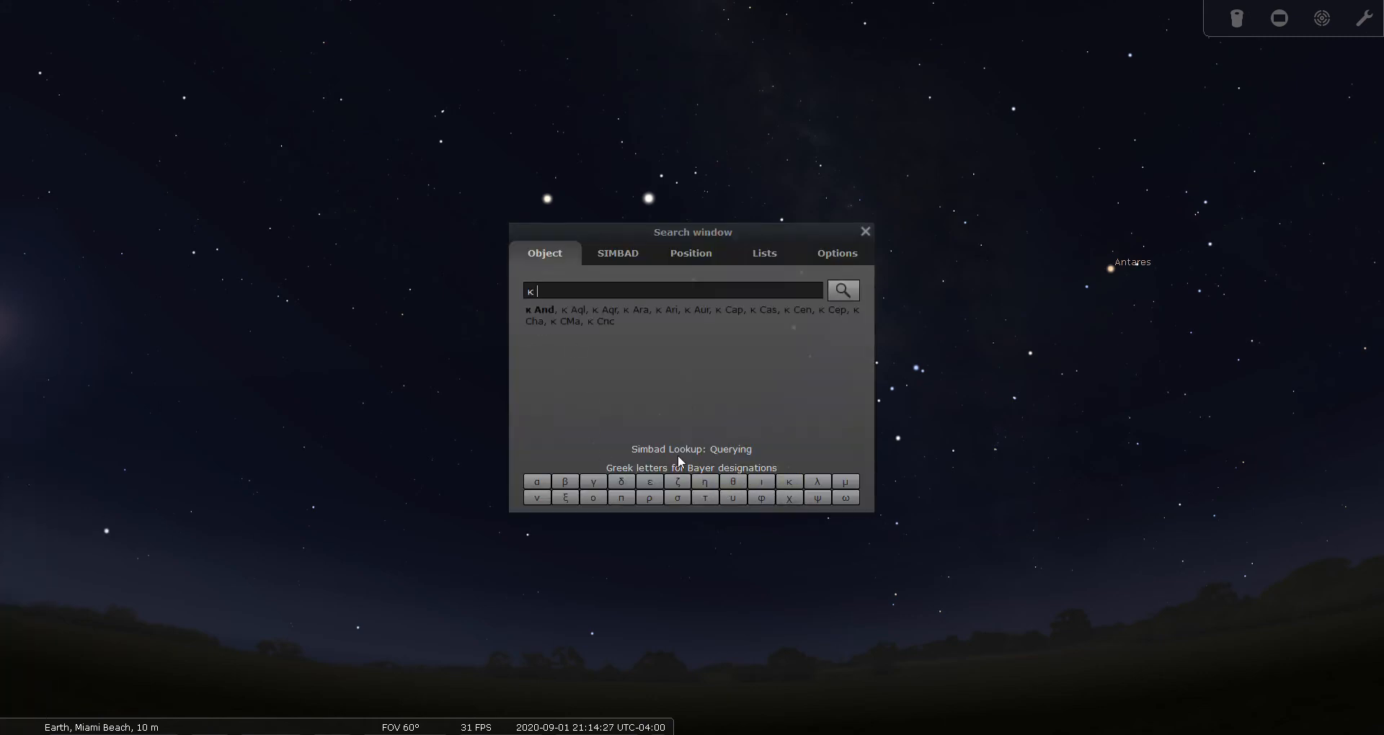
text(cra)
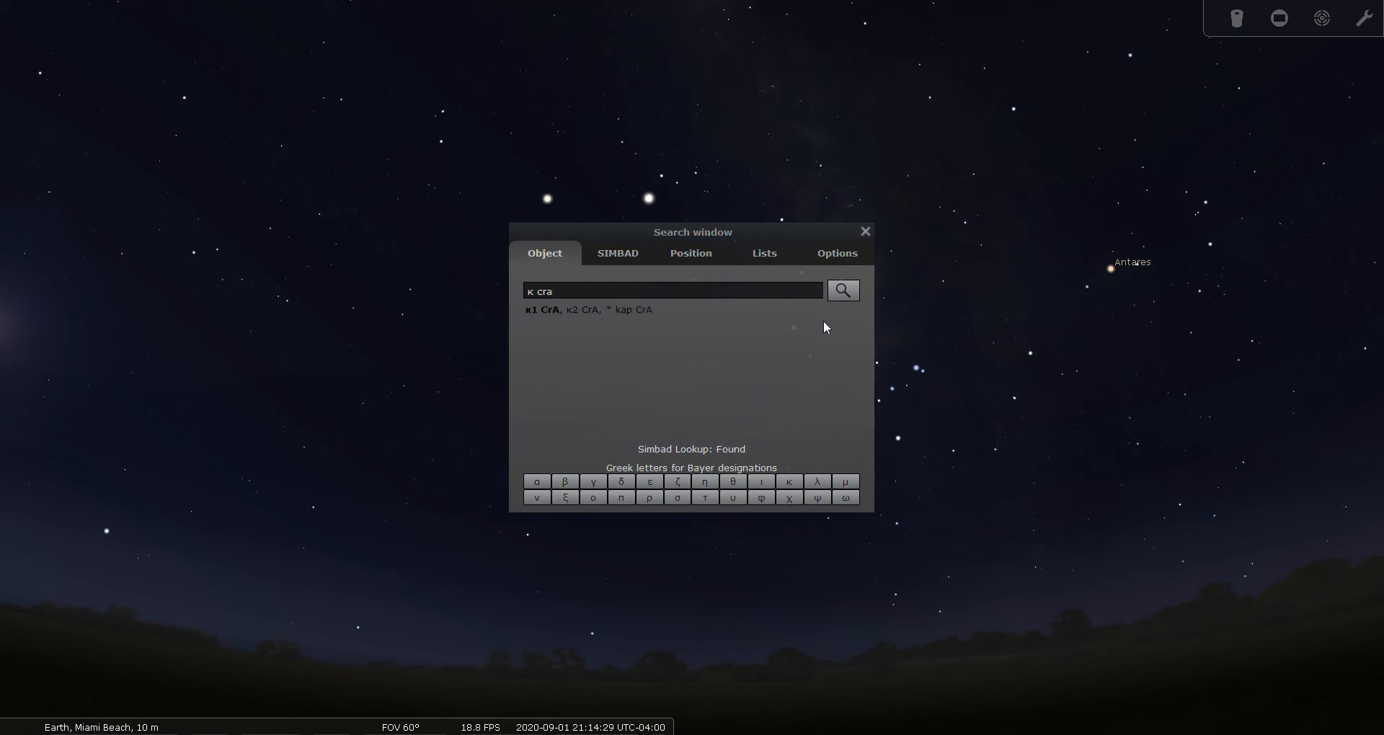
click(839, 291)
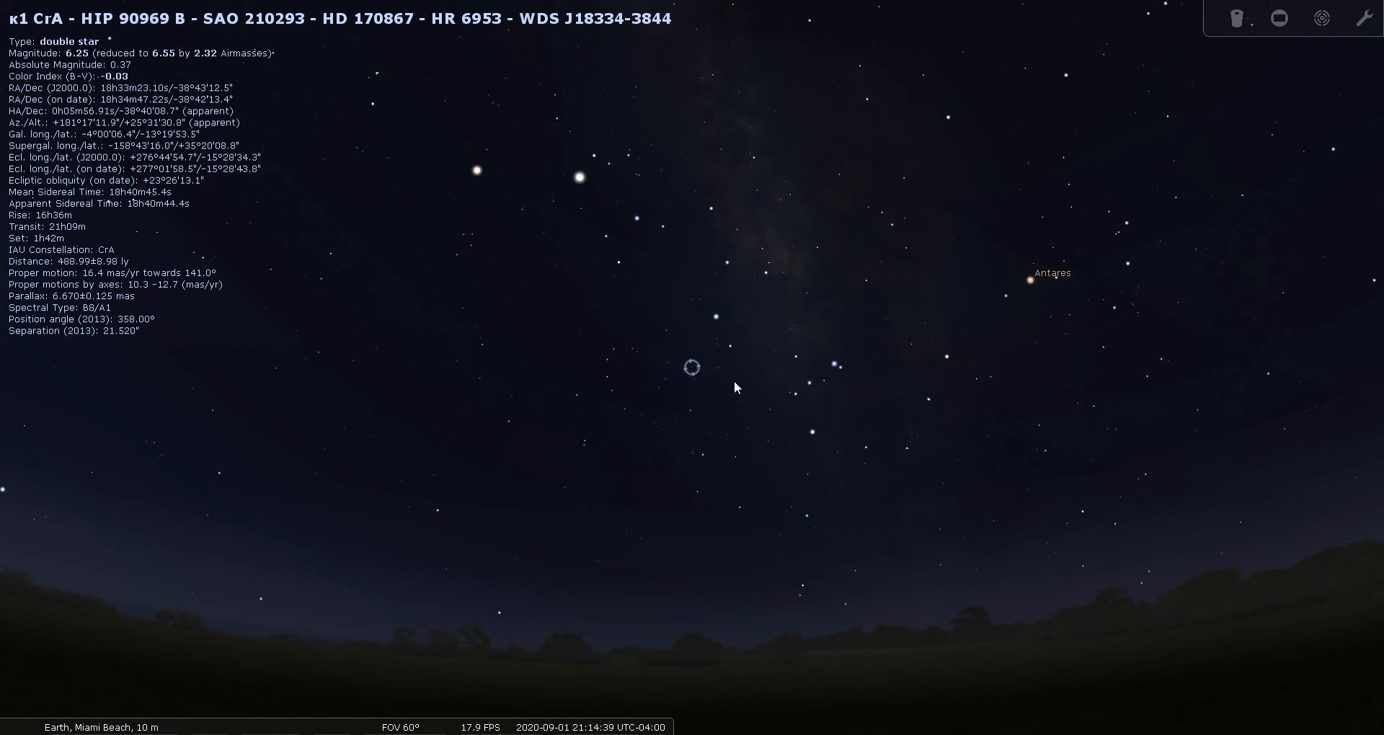
Turn on the Telrad sight, zoom in on κ1 CrA to about 5°, and inspect it and its neighbouring stars
click(1324, 20)
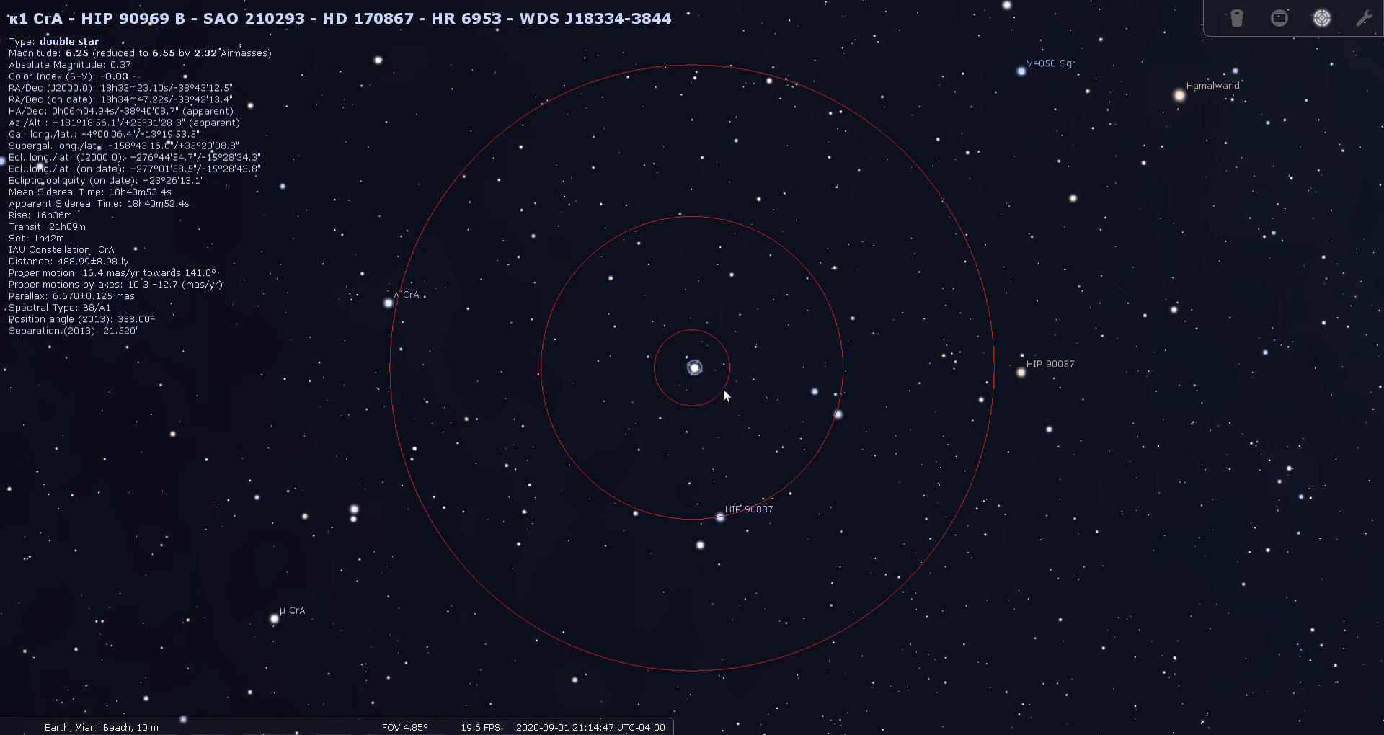
click(688, 358)
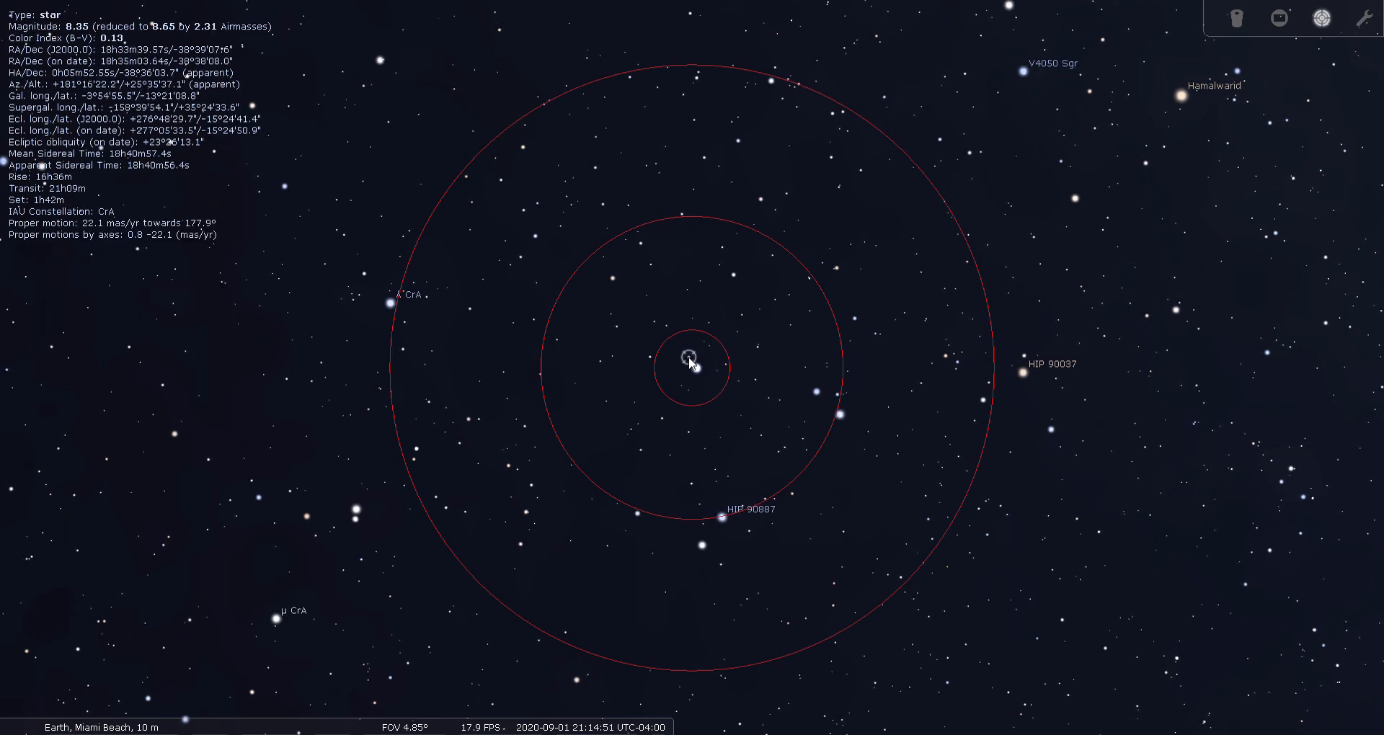
click(698, 370)
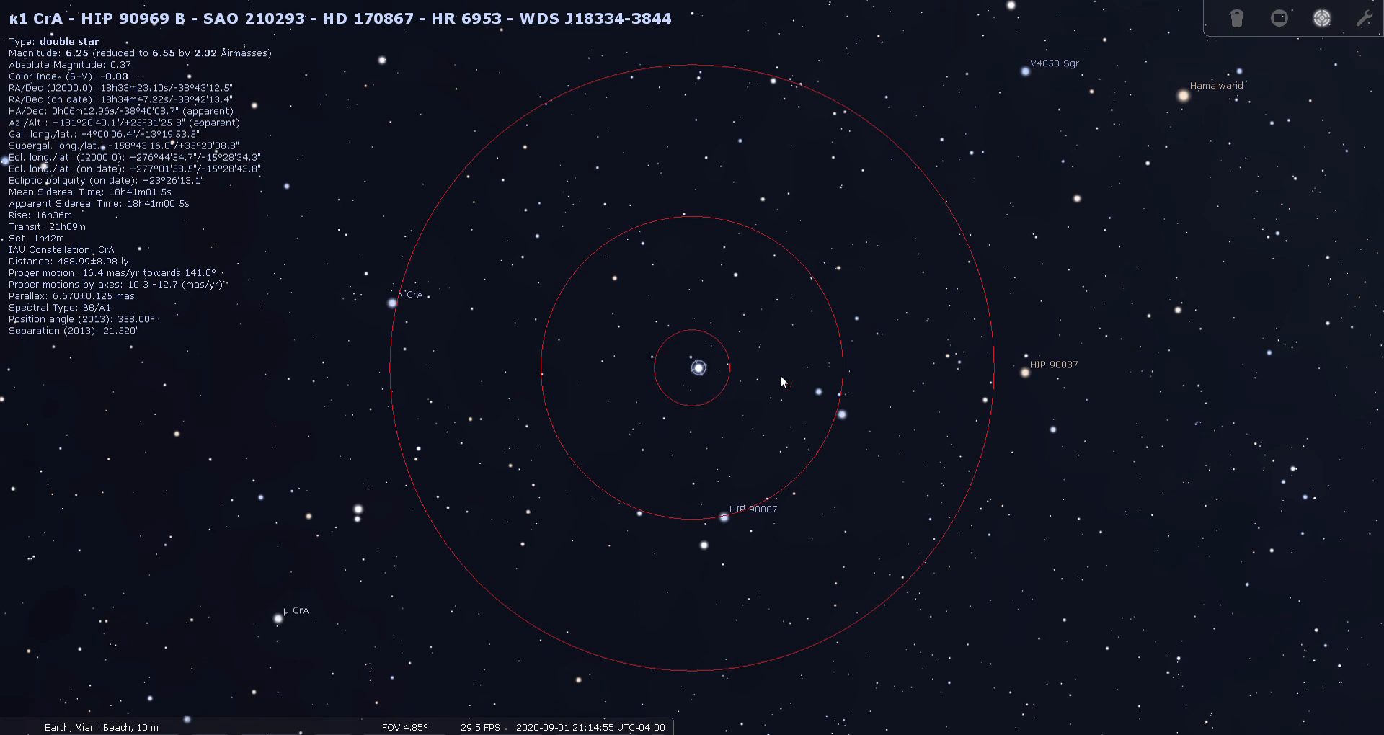
click(843, 414)
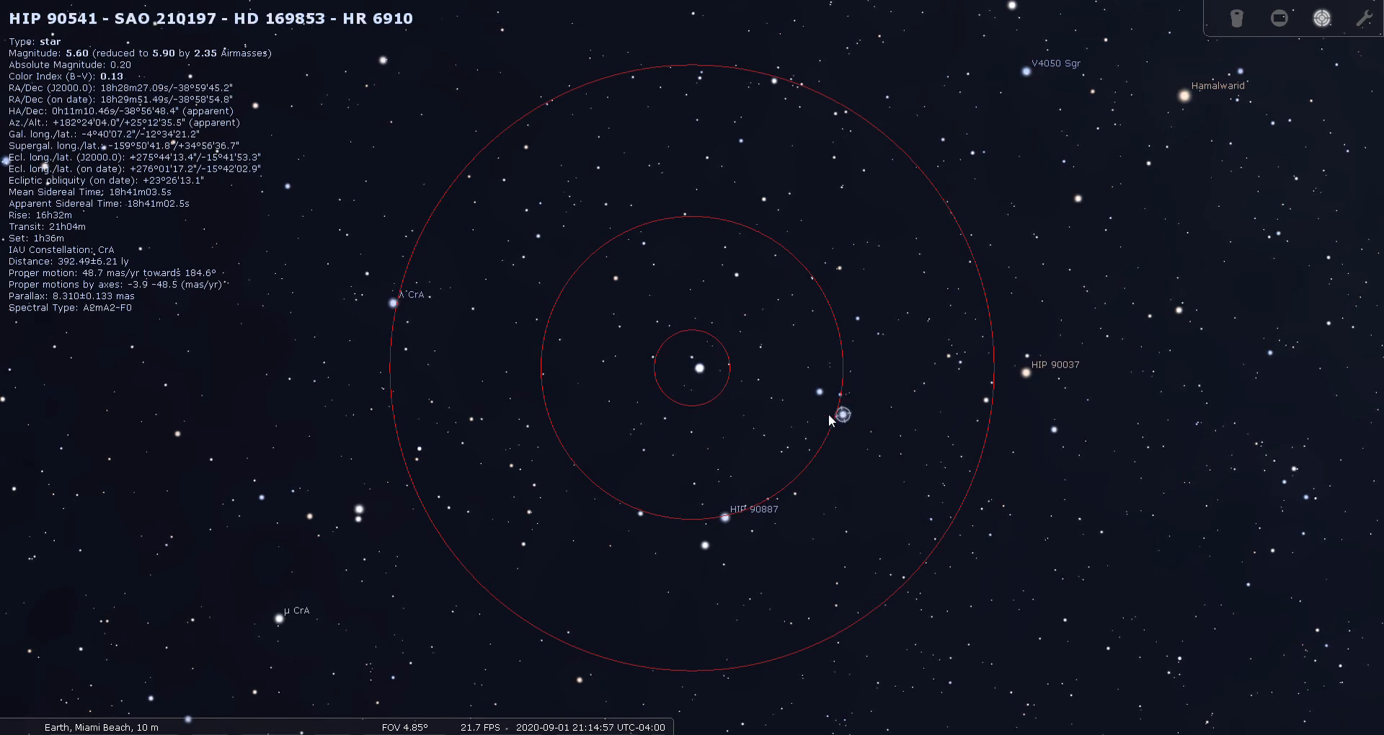
click(820, 392)
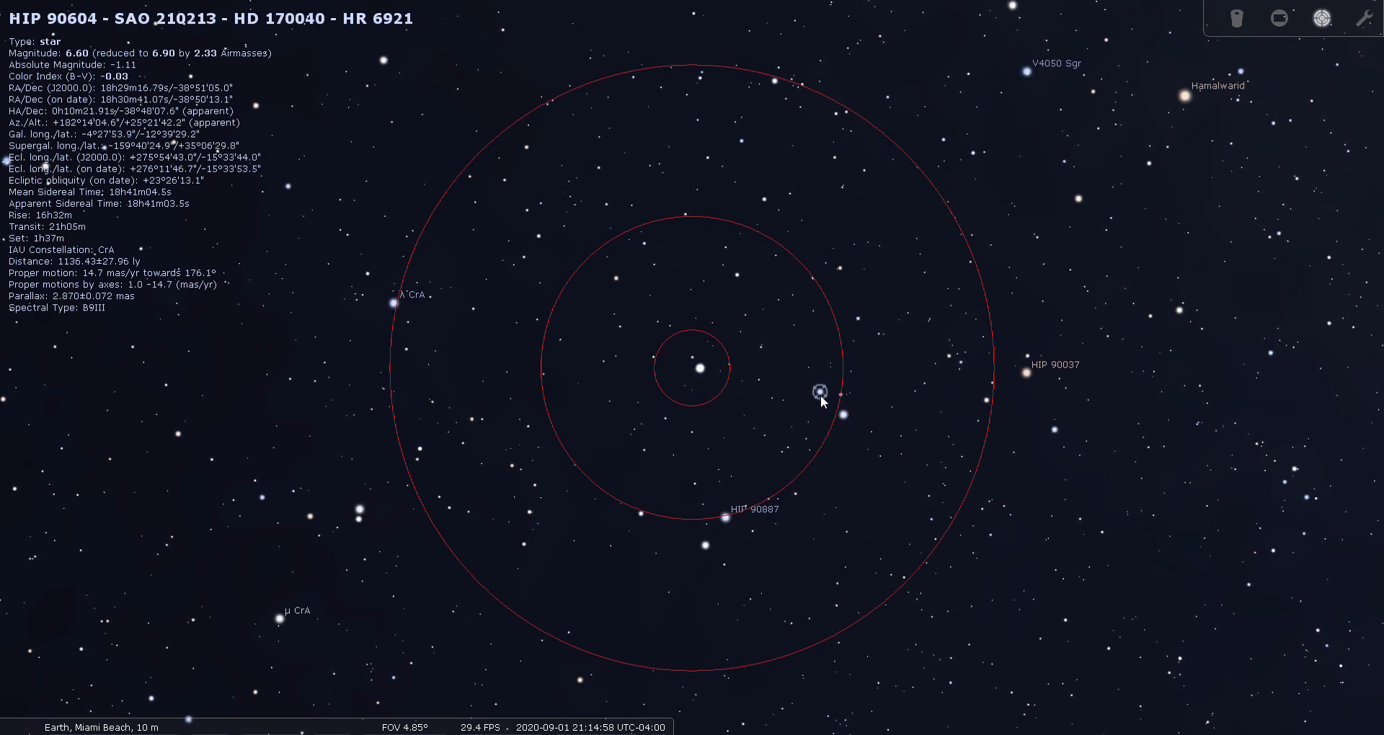
Select κ2 CrA, zoom in to a field of about 0.15°, and inspect the pair and the faint star beside it
click(701, 375)
scroll(702, 378, up, 1)
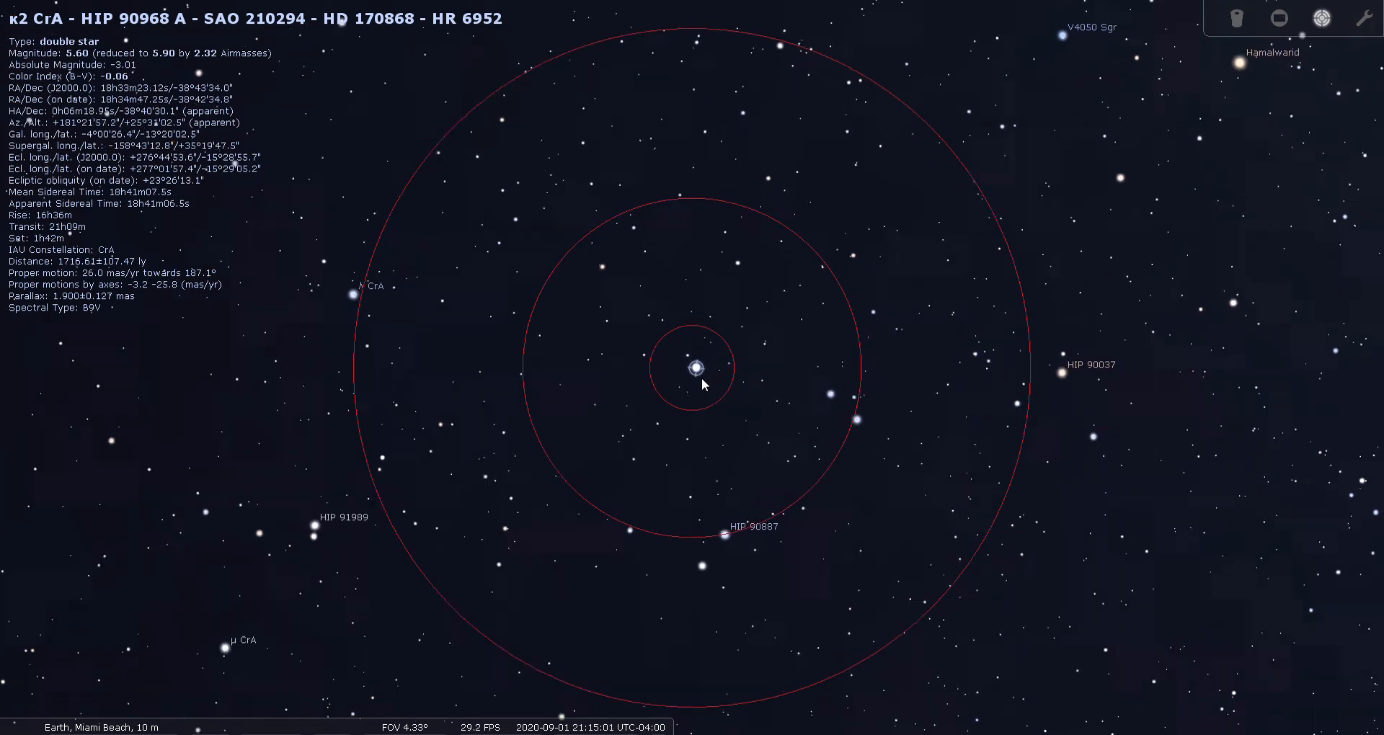
scroll(697, 377, up, 15)
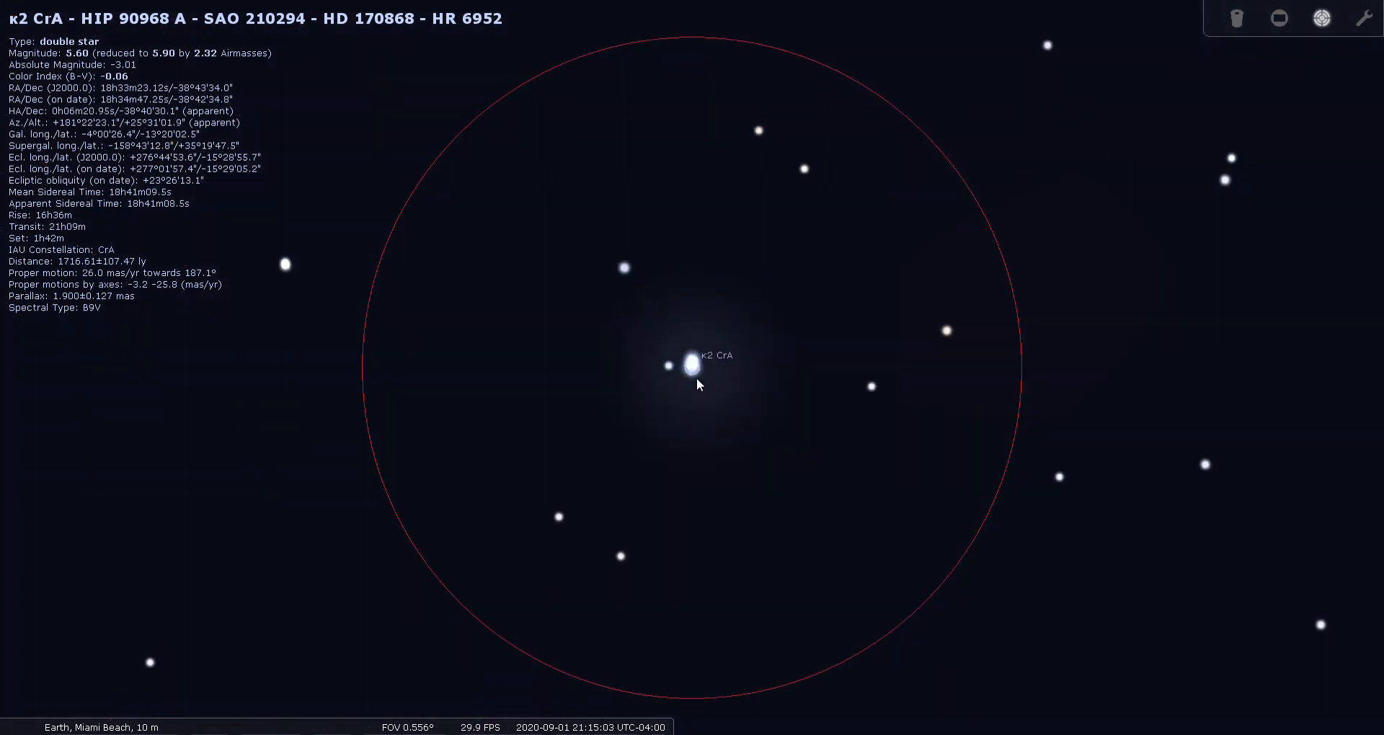
scroll(696, 378, up, 8)
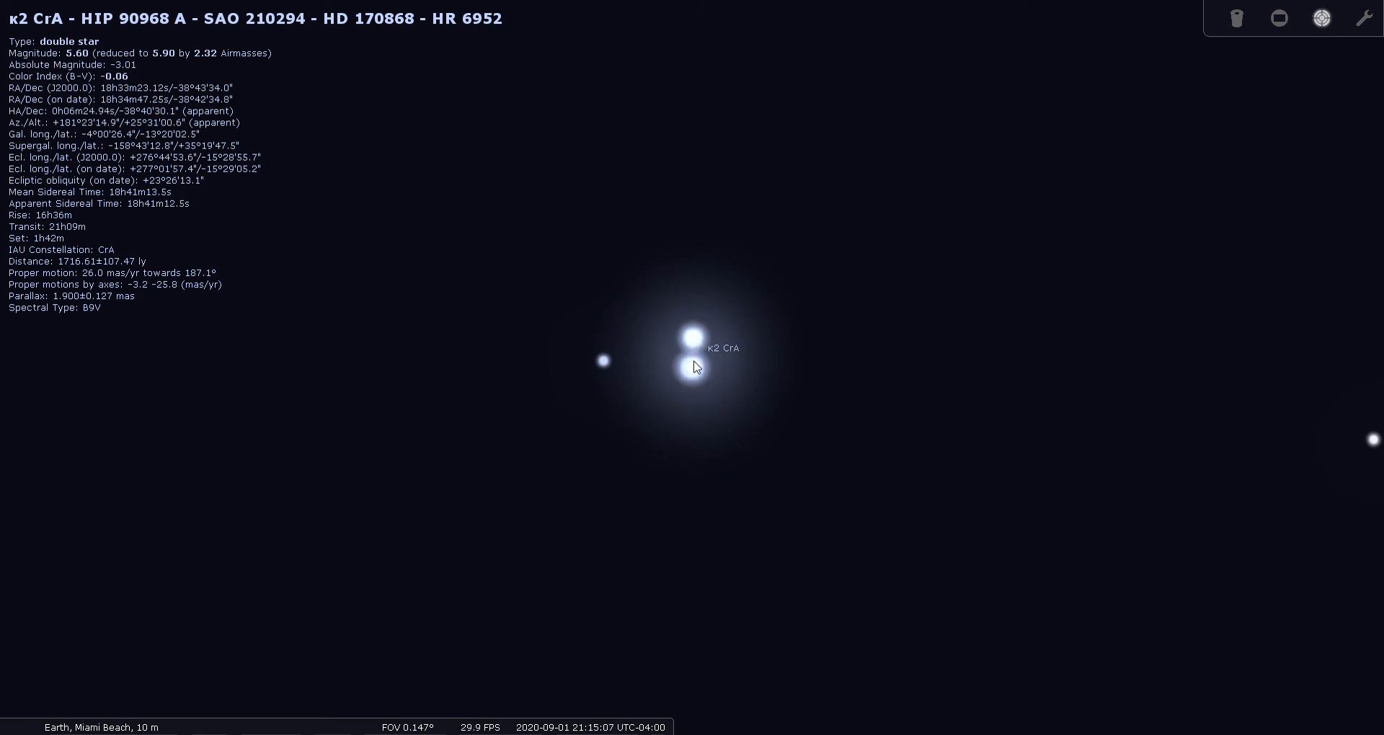
click(603, 360)
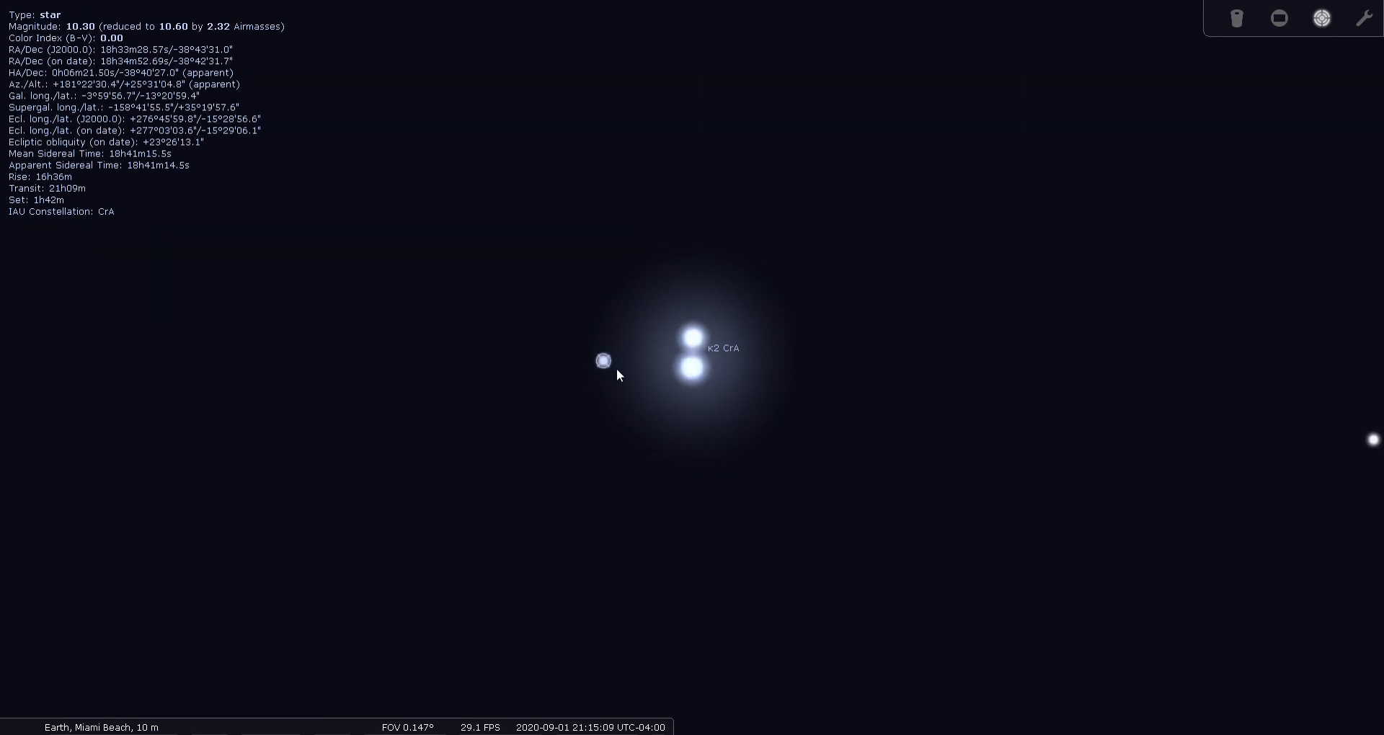
click(691, 369)
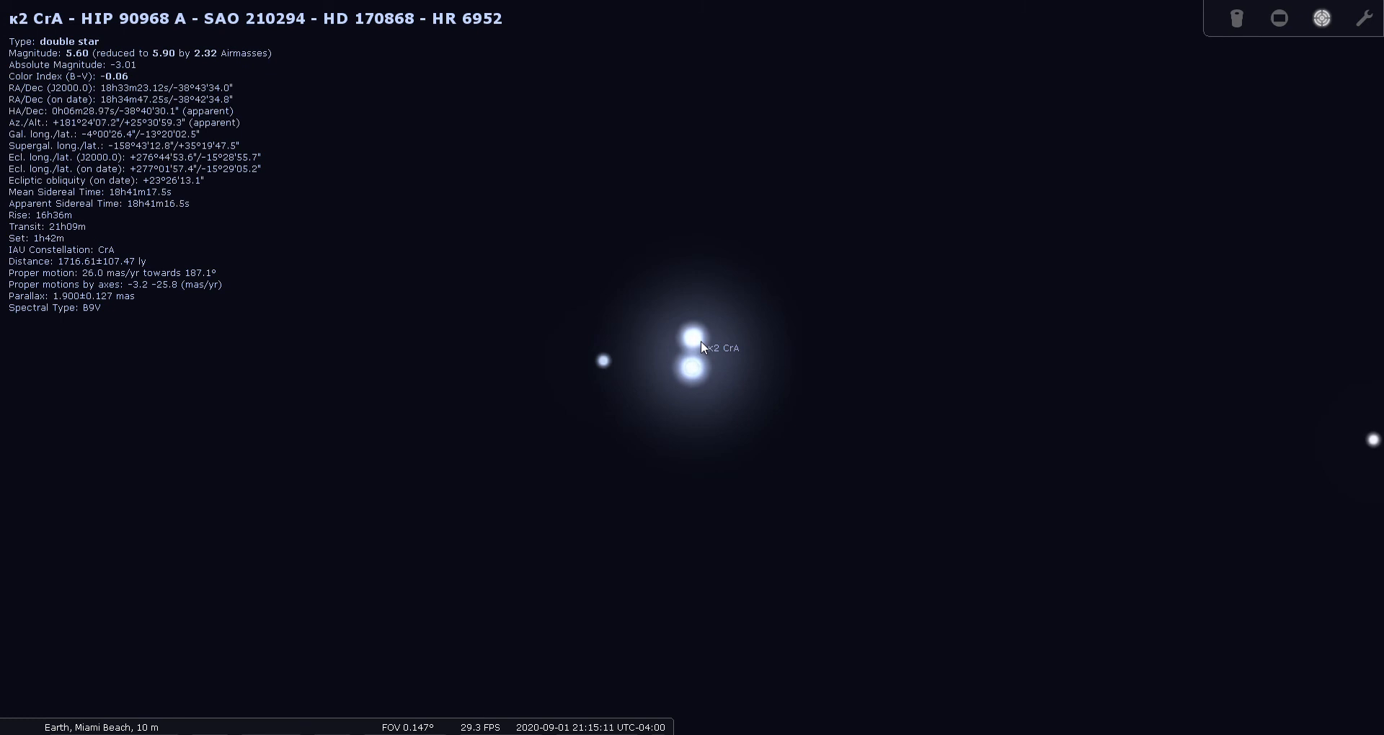
Zoom out to about 1° to inspect the brighter star near κ2 CrA, and zoom back in on κ1 CrA to about 0.15°
scroll(699, 369, down, 3)
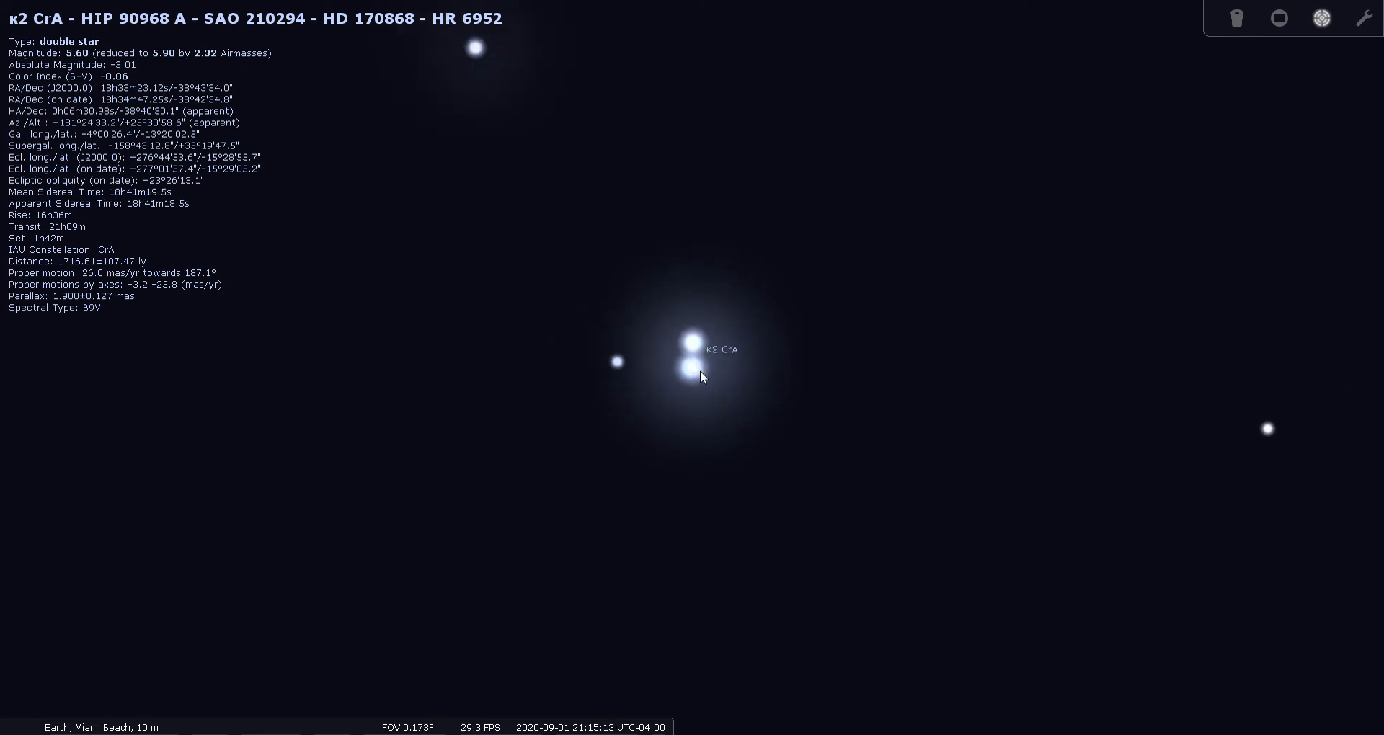
scroll(699, 371, down, 1)
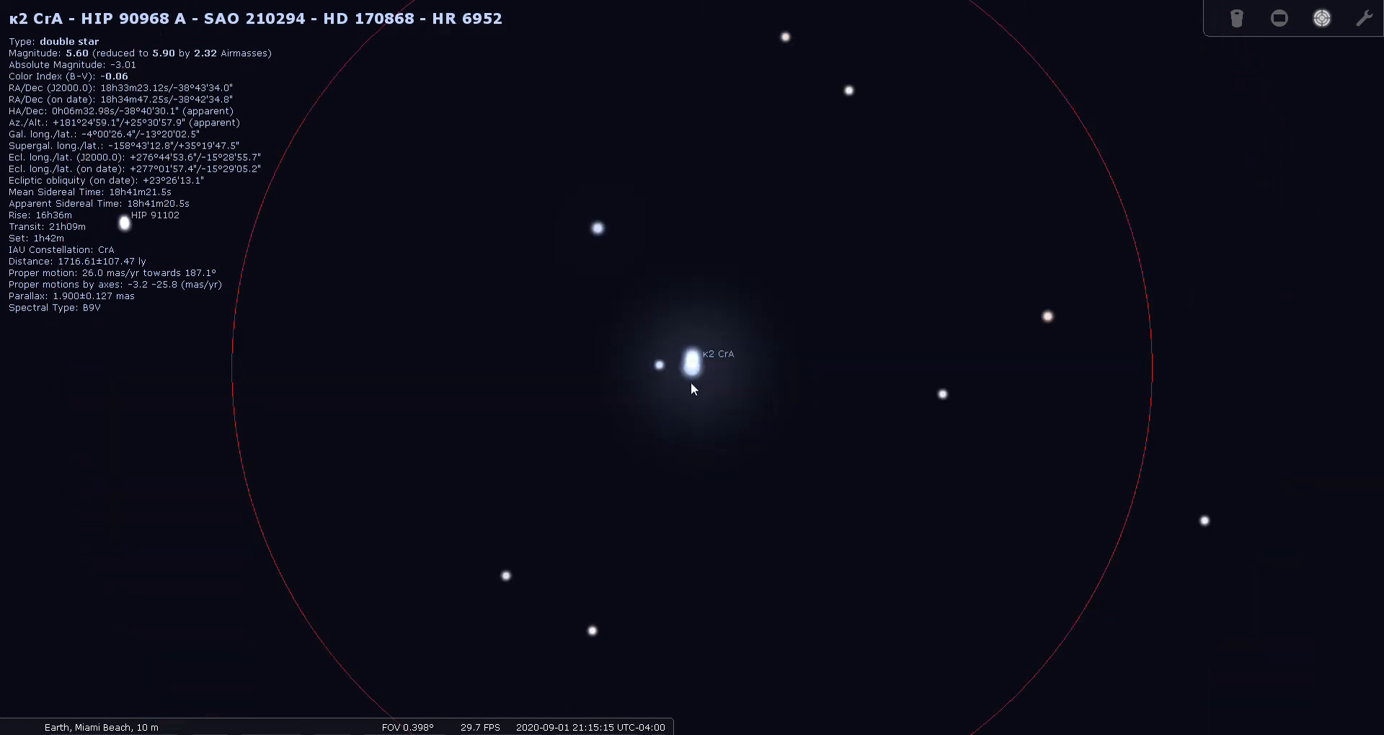
scroll(690, 382, down, 1)
scroll(689, 386, down, 2)
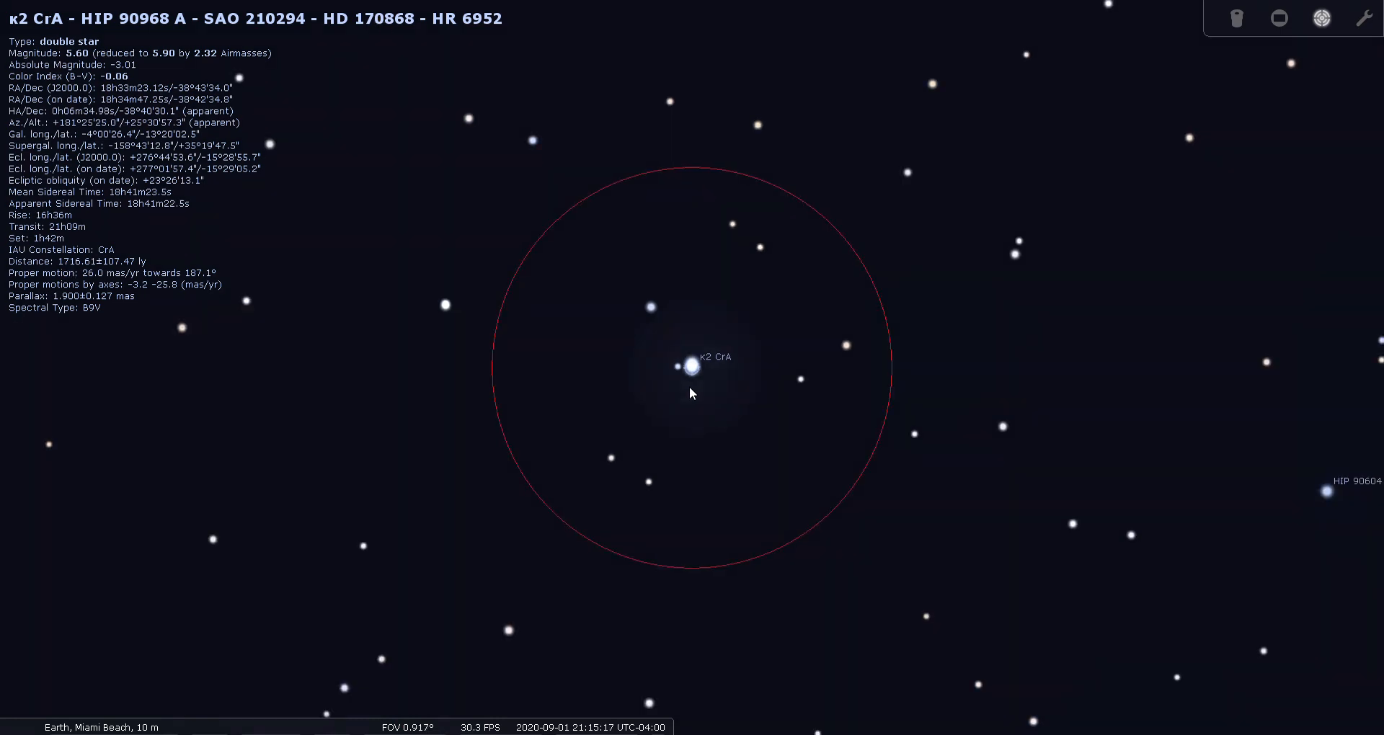
scroll(666, 330, down, 1)
click(655, 314)
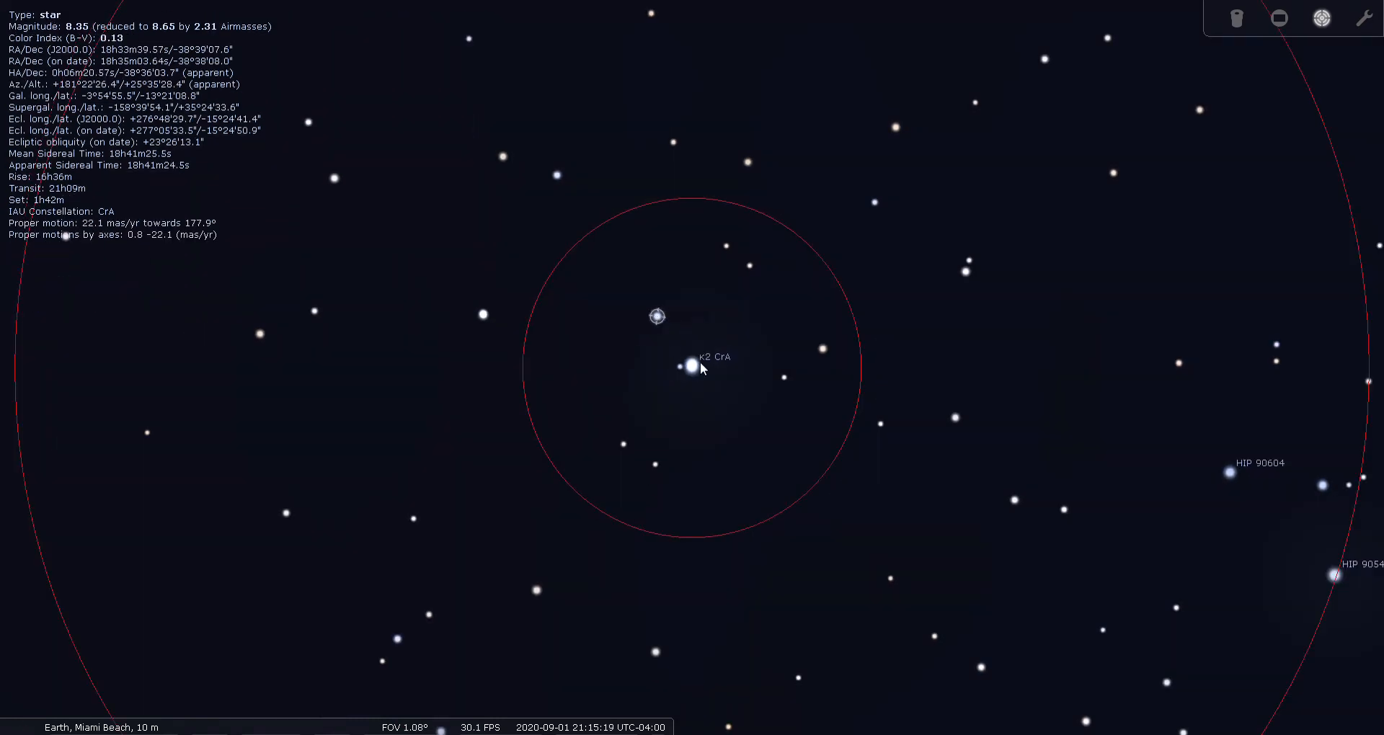
click(694, 371)
scroll(694, 372, up, 3)
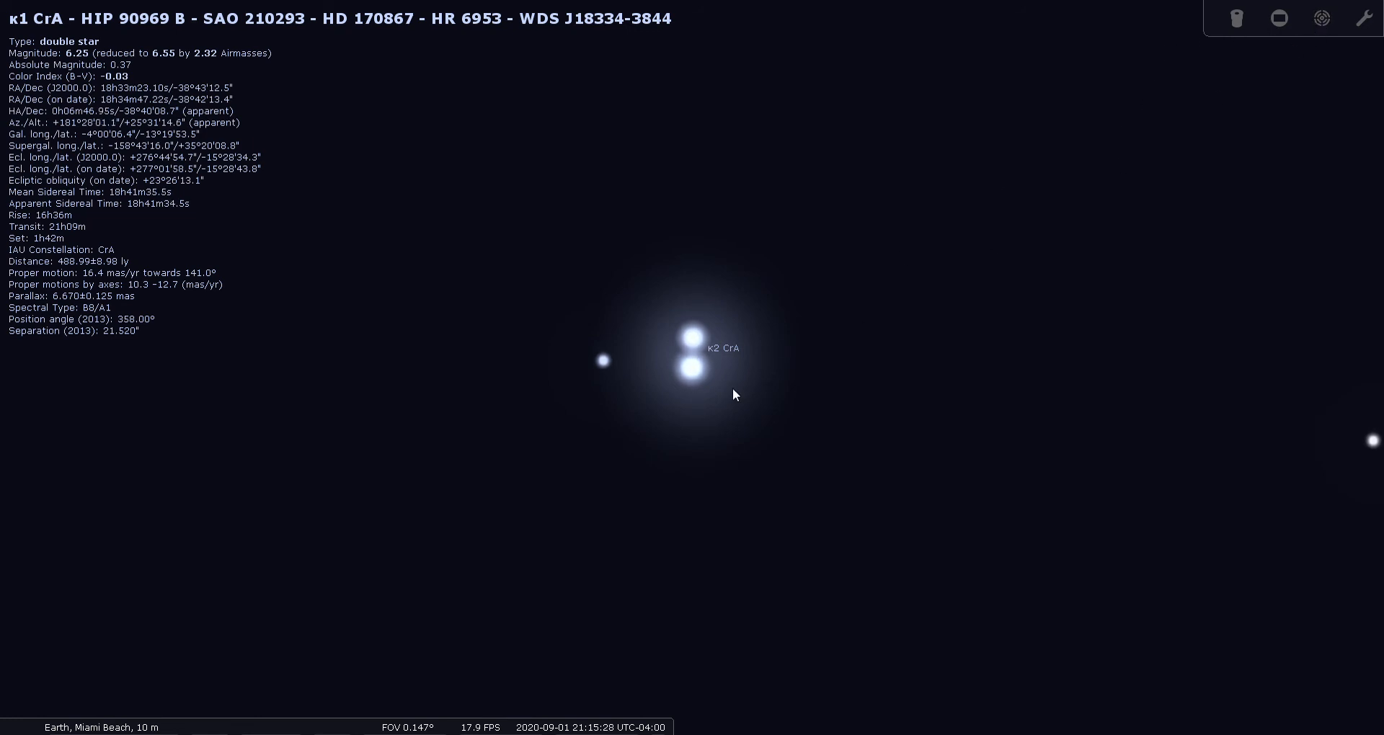
Return to the 60° field of view and briefly show the constellation labels and boundaries around κ1 CrA
key(backslash)
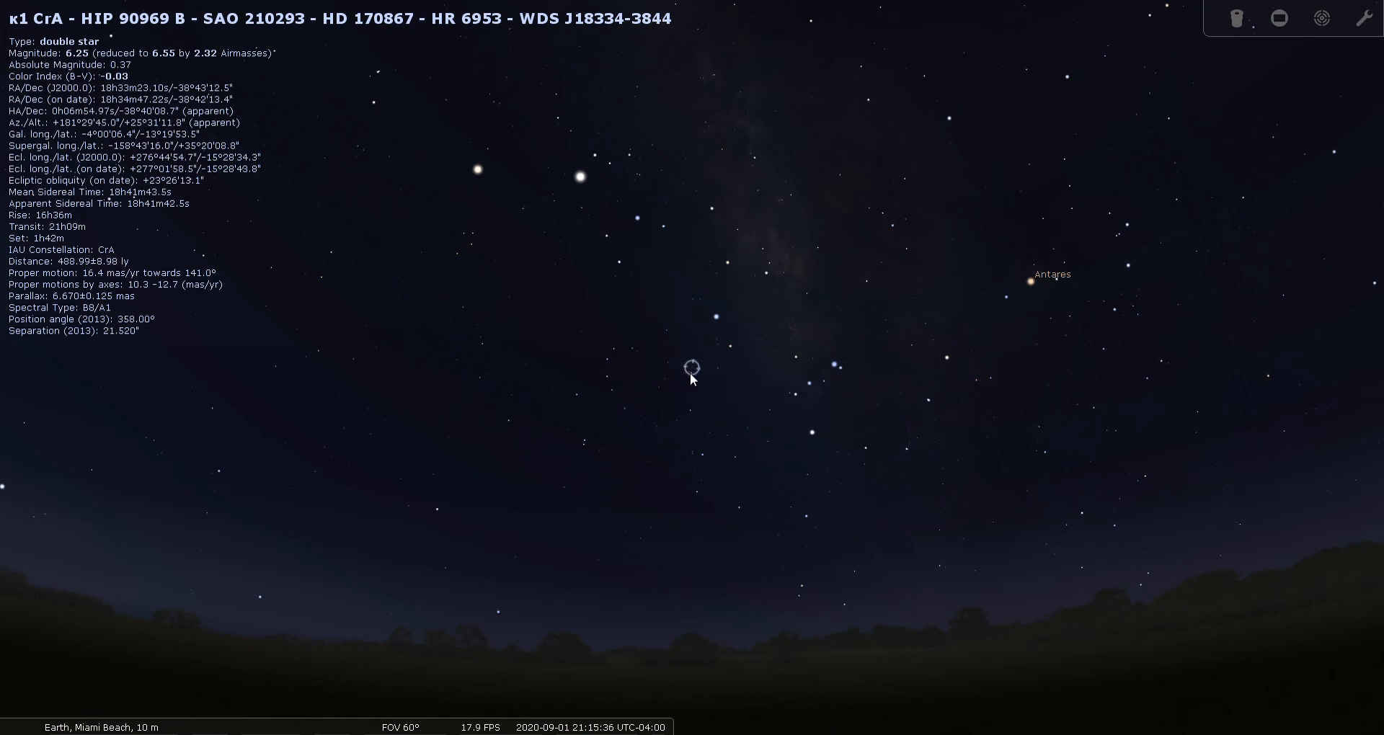
key(b)
key(v)
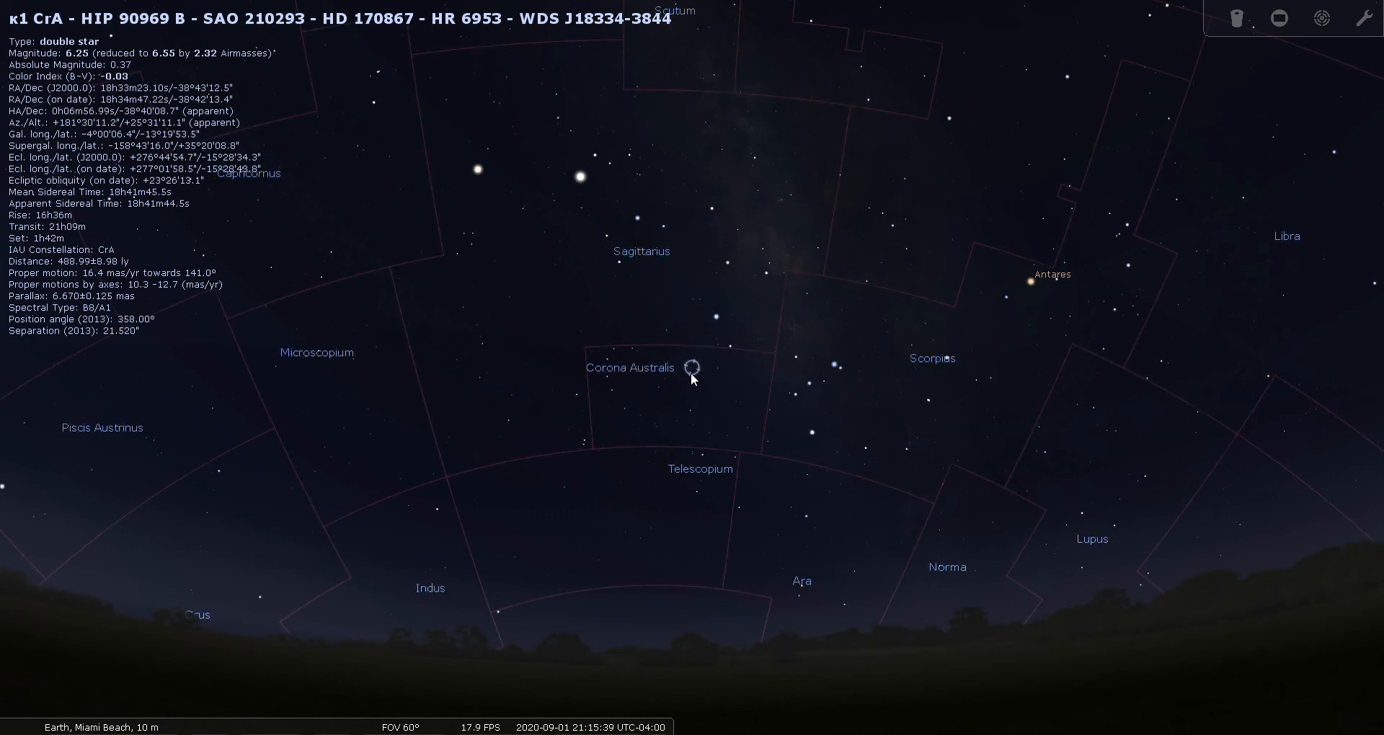
key(b)
key(v)
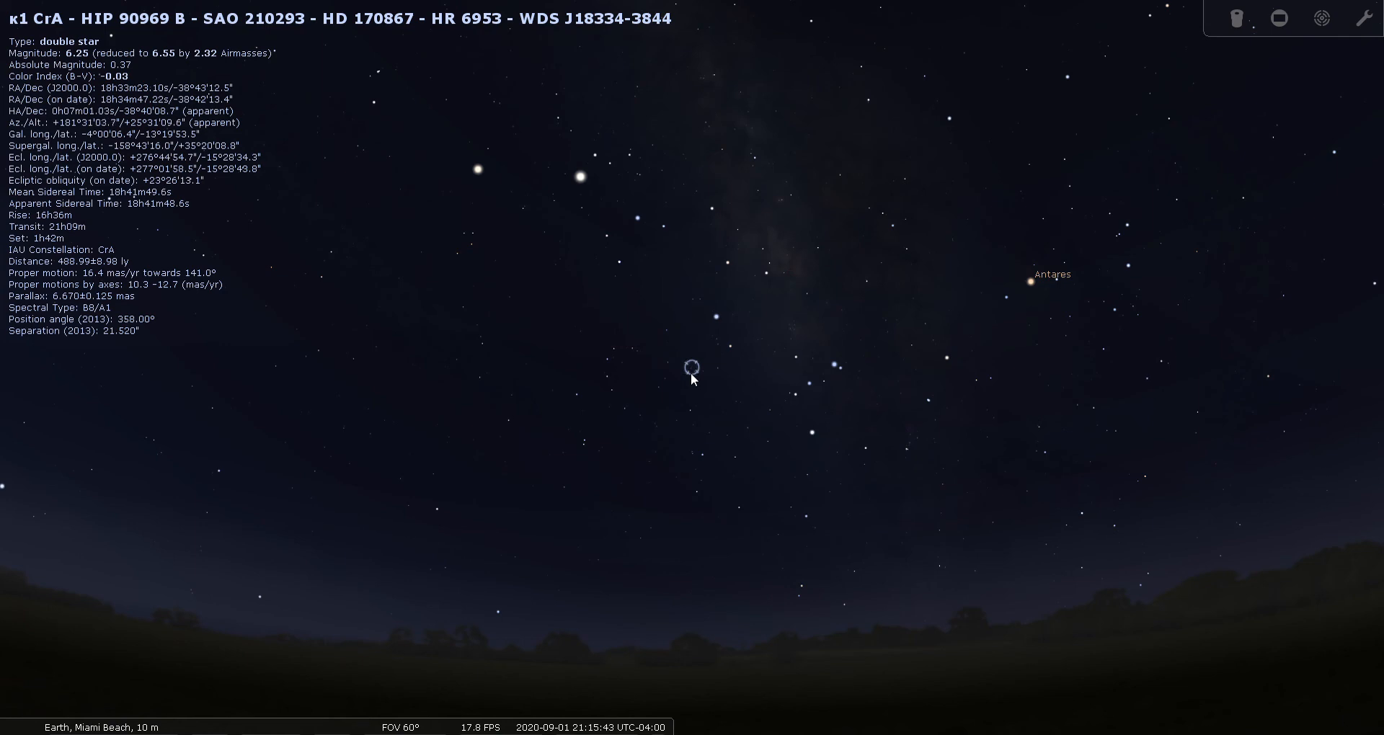
Turn on the Telrad sight, move from κ1 CrA to HIP 90792, and zoom in to about 0.66° to inspect it and its close neighbour
click(1322, 18)
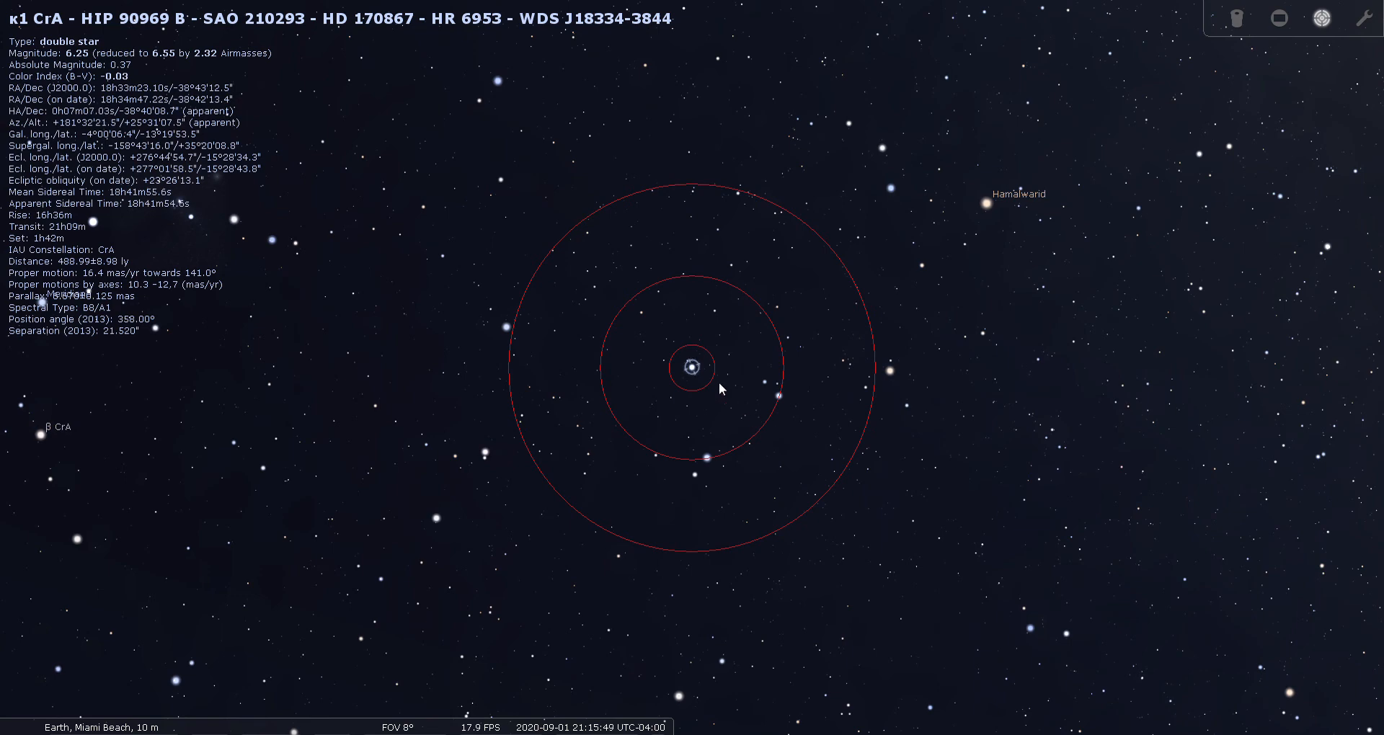
scroll(720, 379, up, 5)
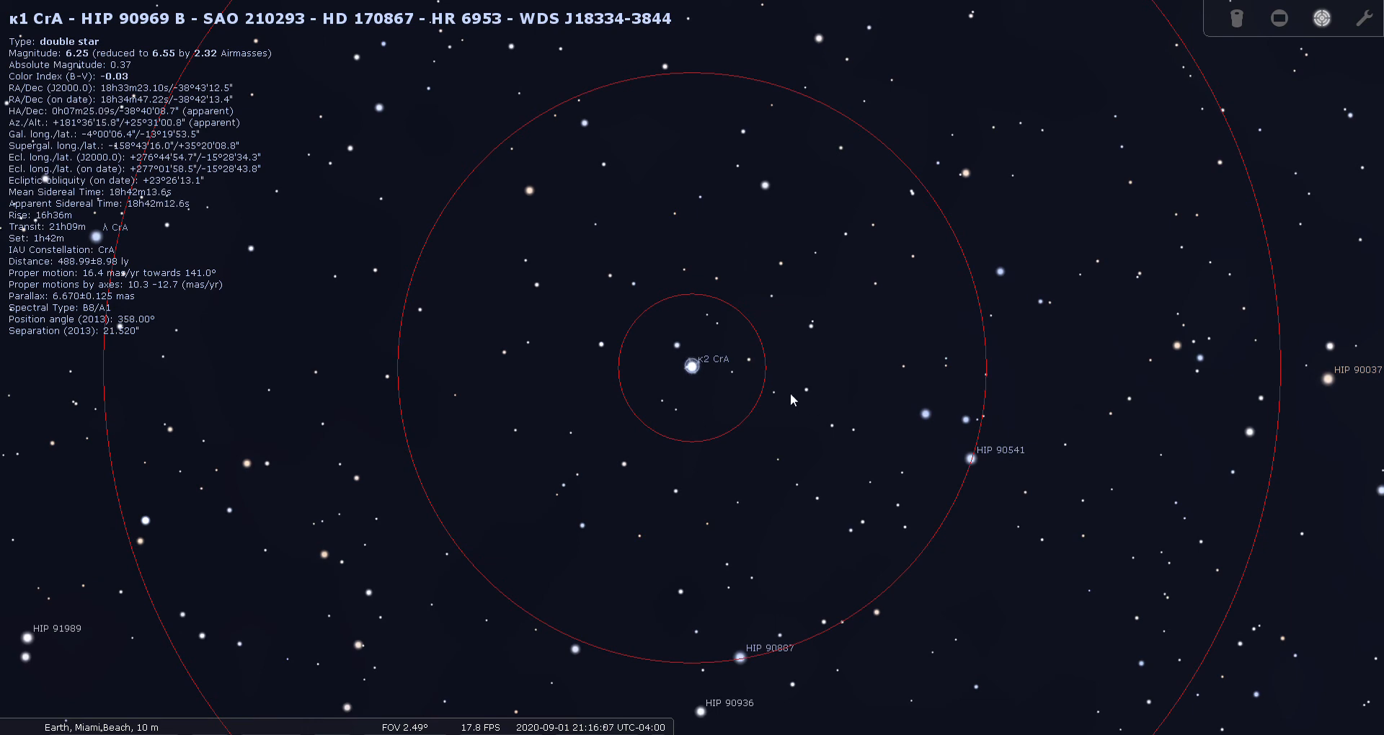
drag(789, 392, 680, 408)
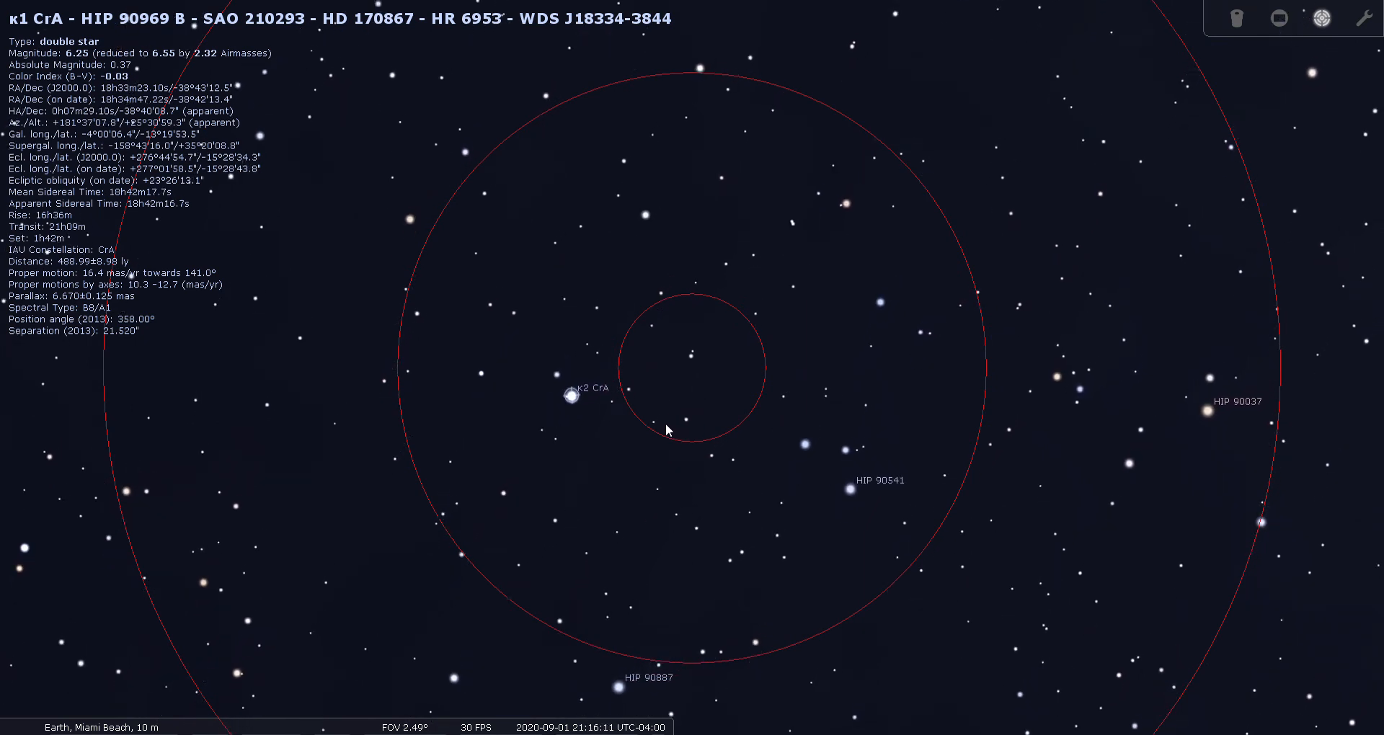
click(691, 365)
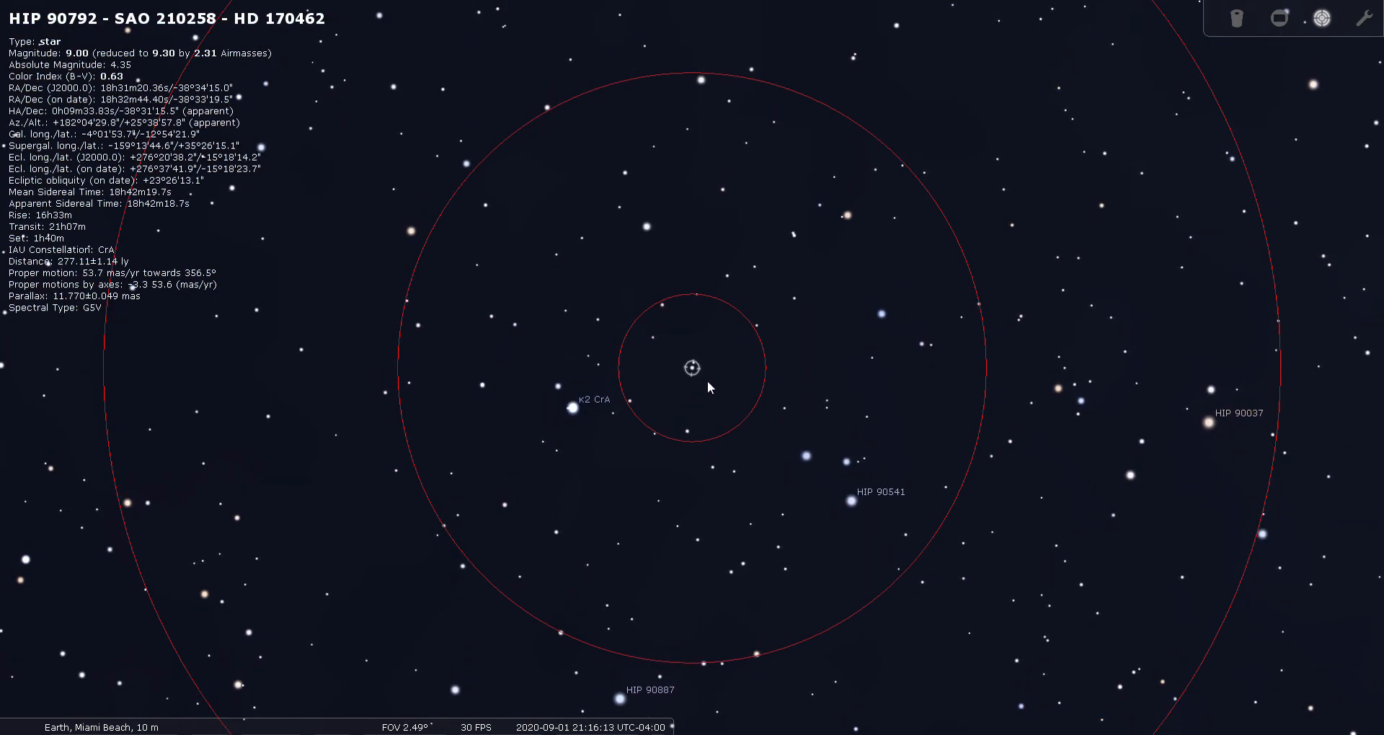
scroll(700, 379, up, 3)
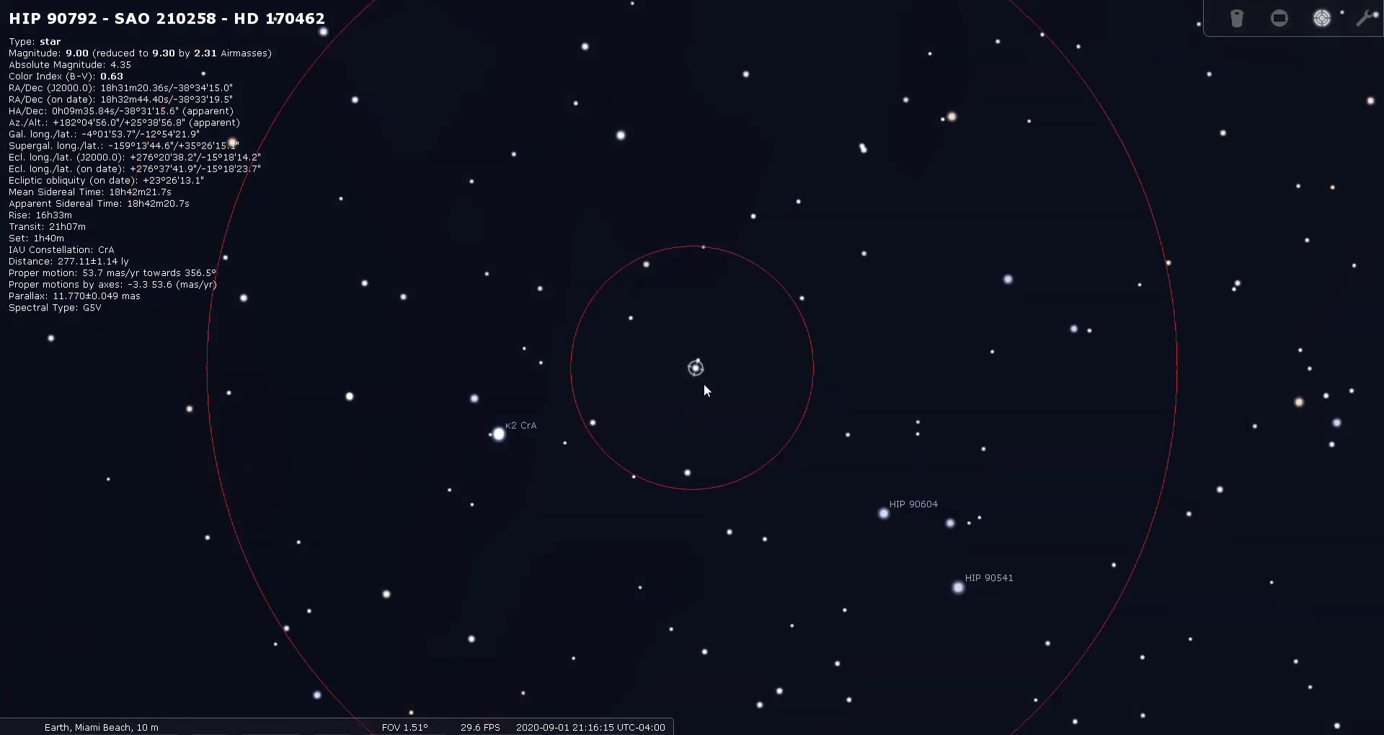
click(709, 354)
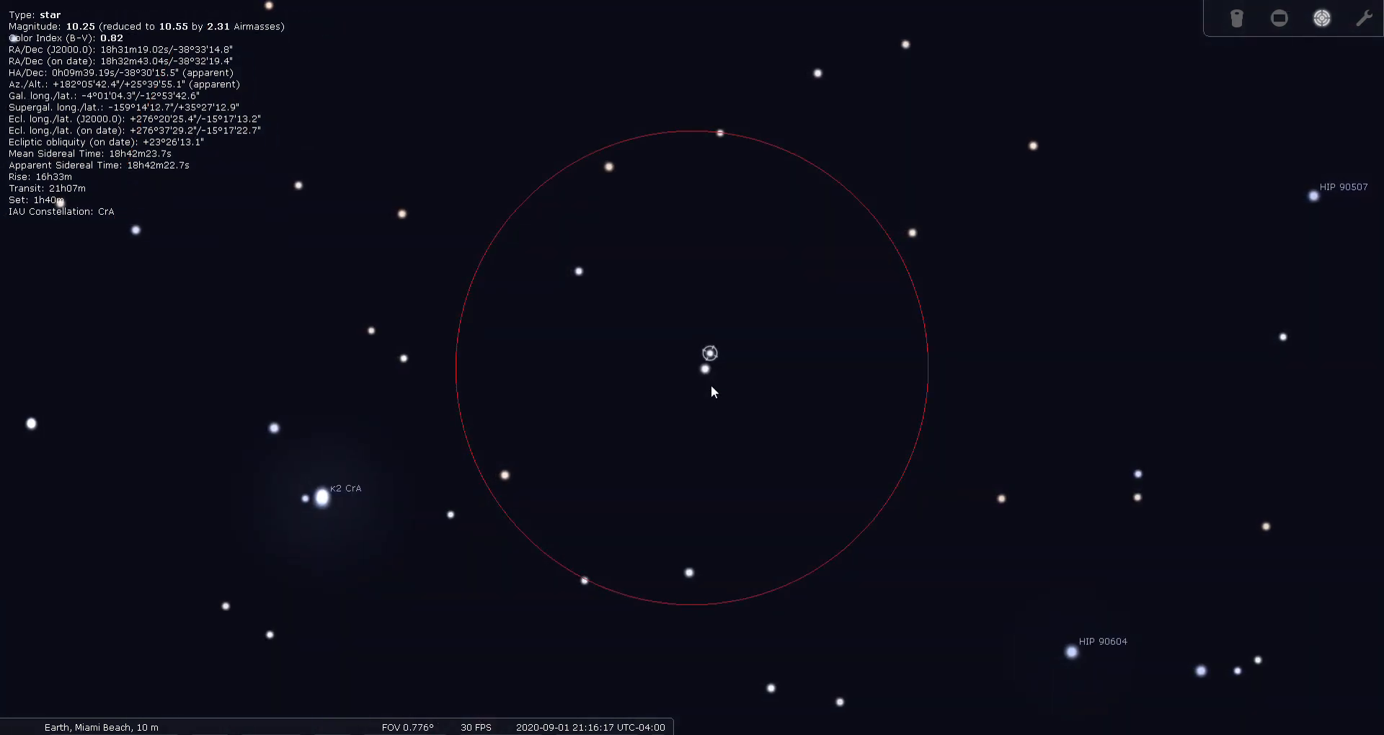
click(709, 369)
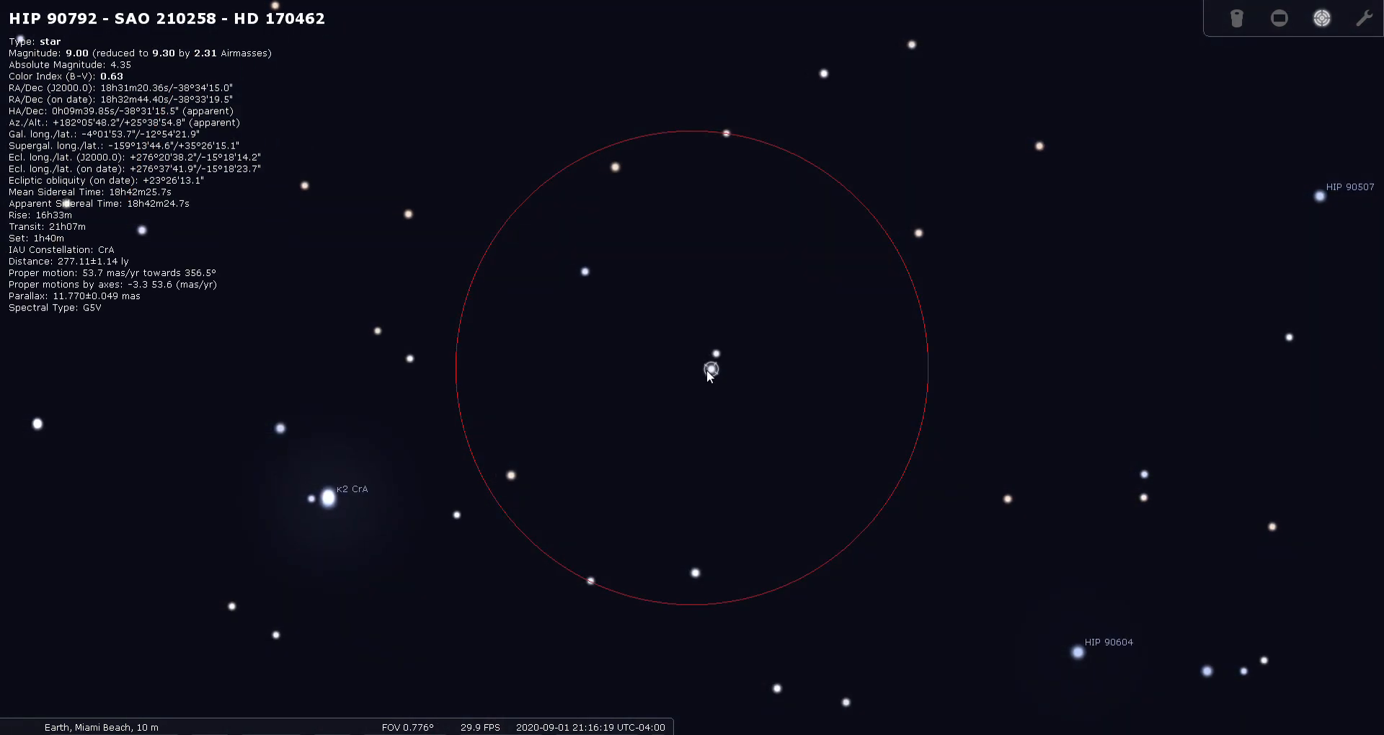
scroll(733, 389, up, 1)
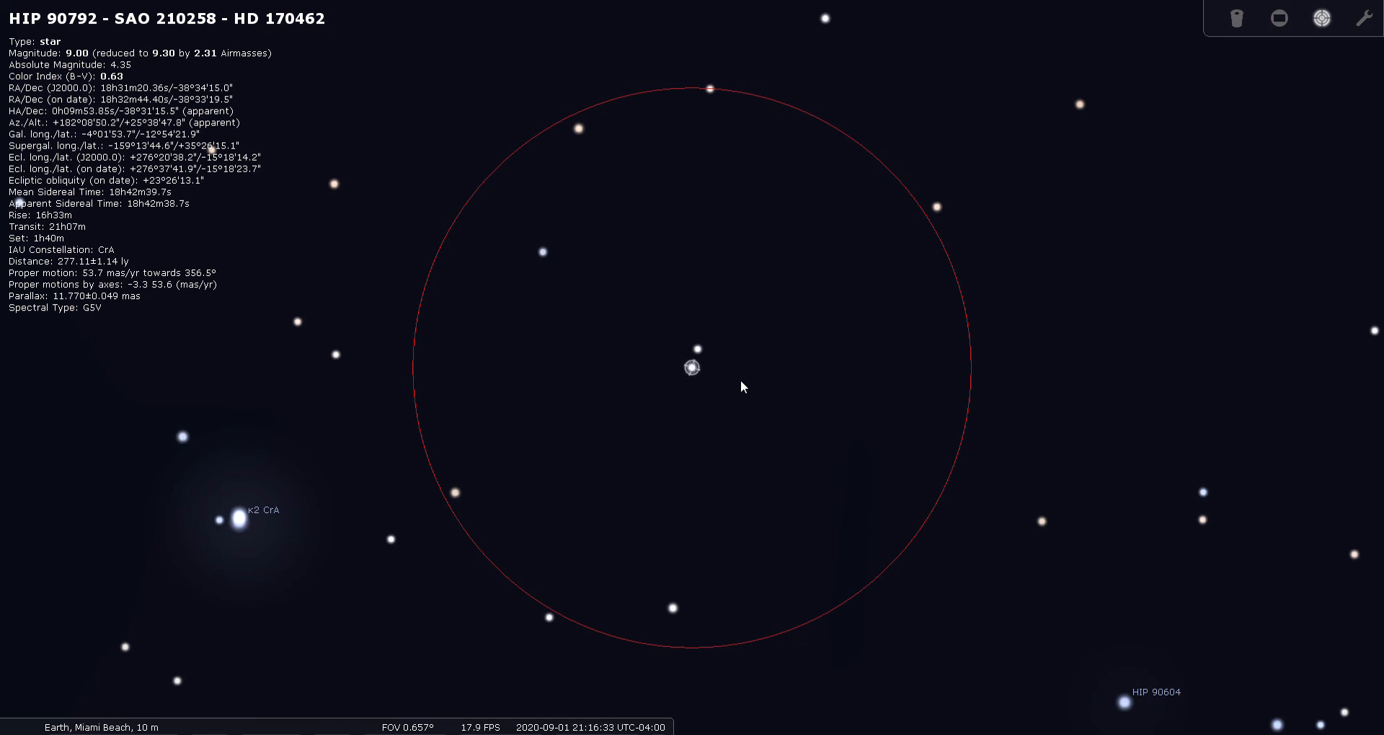
Recentre the view on κ2 CrA, and return to the 60° field of view without the Telrad sight or a selected object
scroll(703, 399, down, 3)
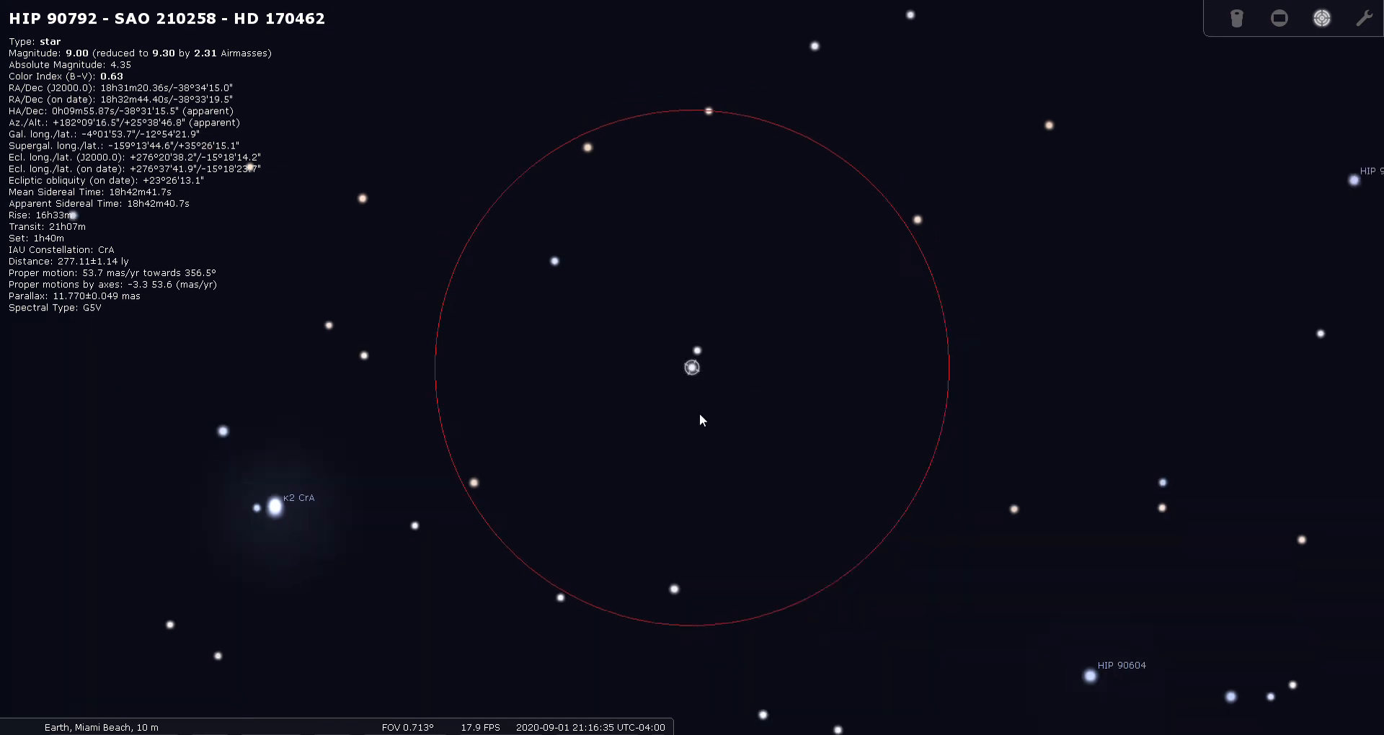
drag(675, 464, 803, 392)
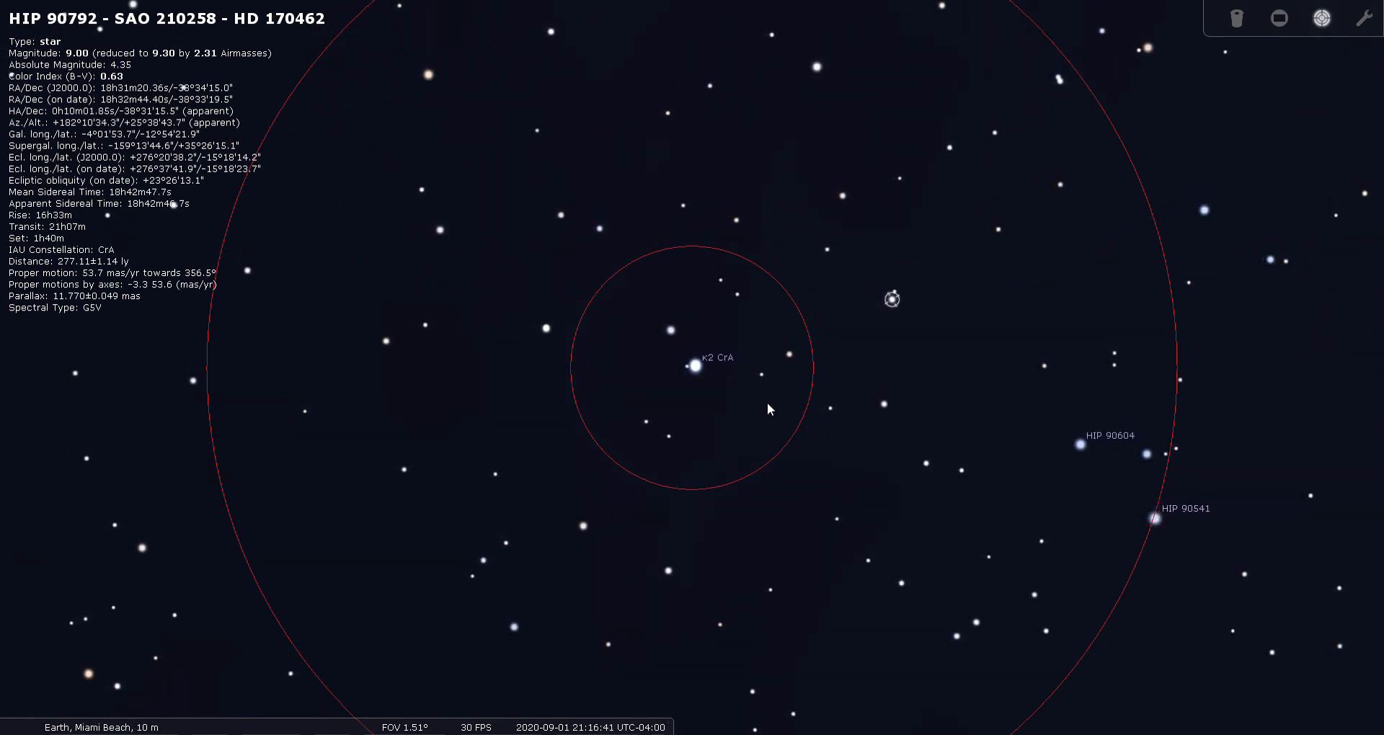
click(1321, 18)
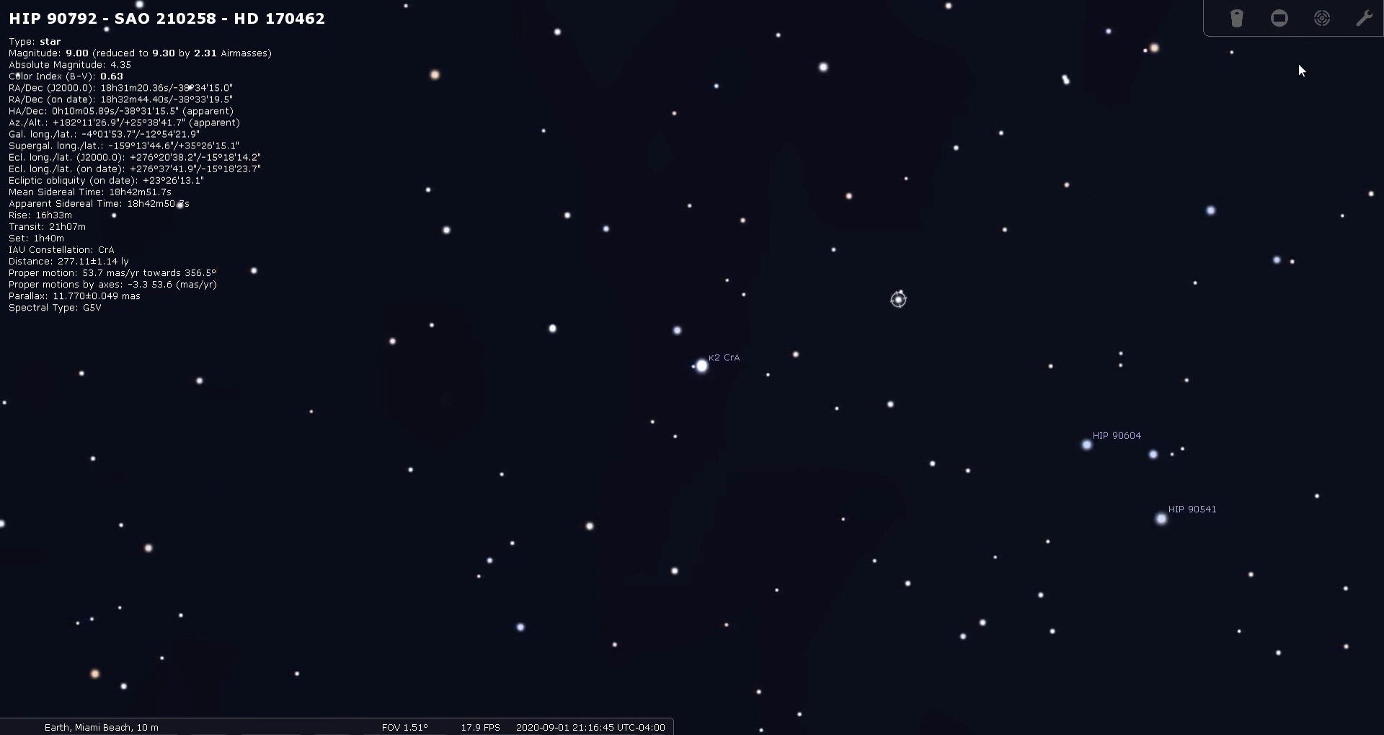
scroll(1299, 64, down, 3)
key(backslash)
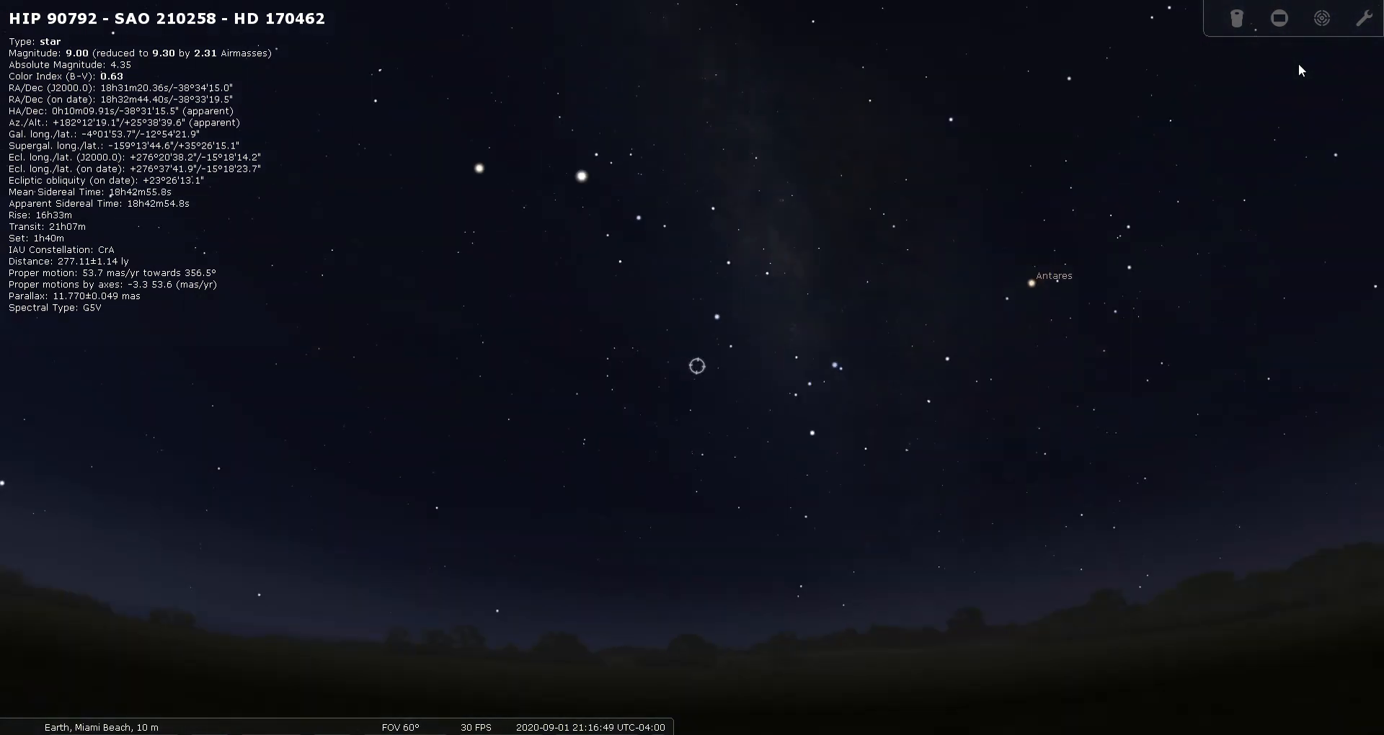
right_click(641, 317)
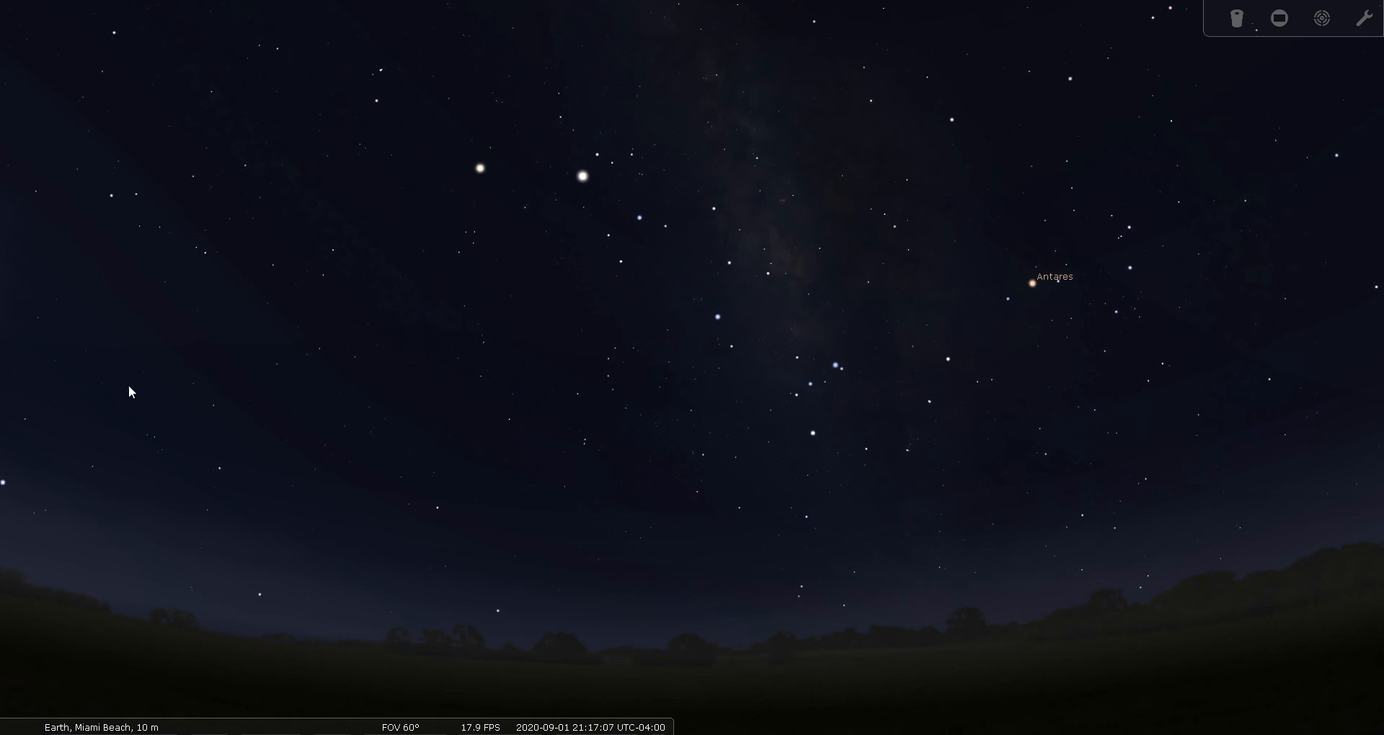
Search for NGC 6541 and centre the view on it
click(23, 528)
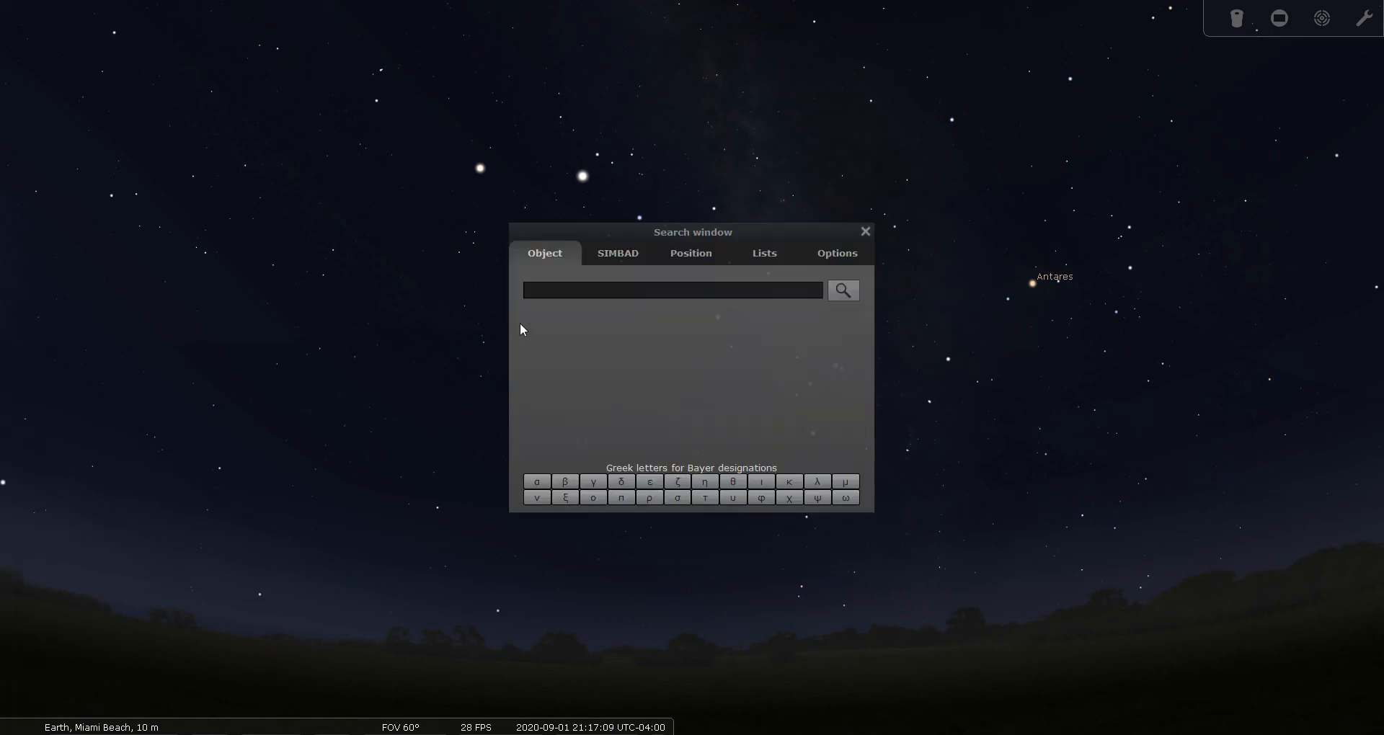
text(ngc 6541)
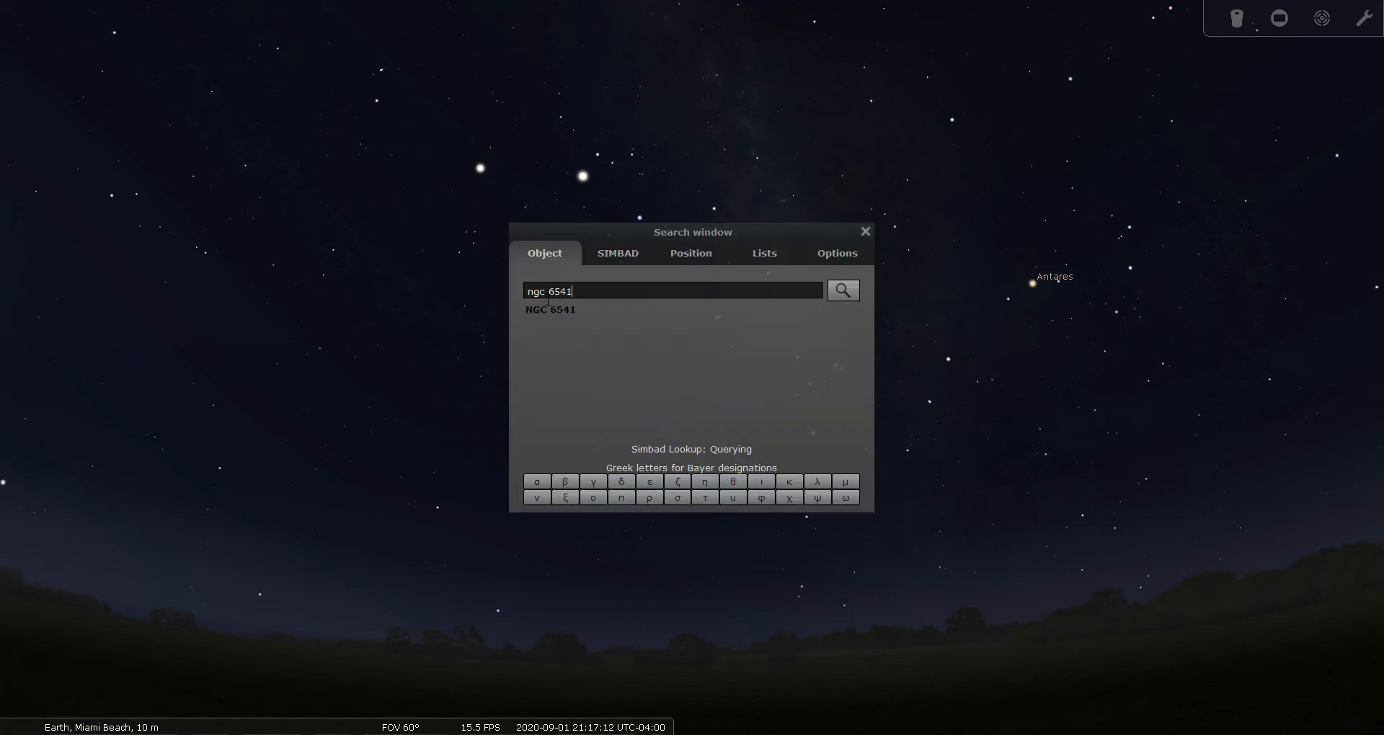
click(833, 295)
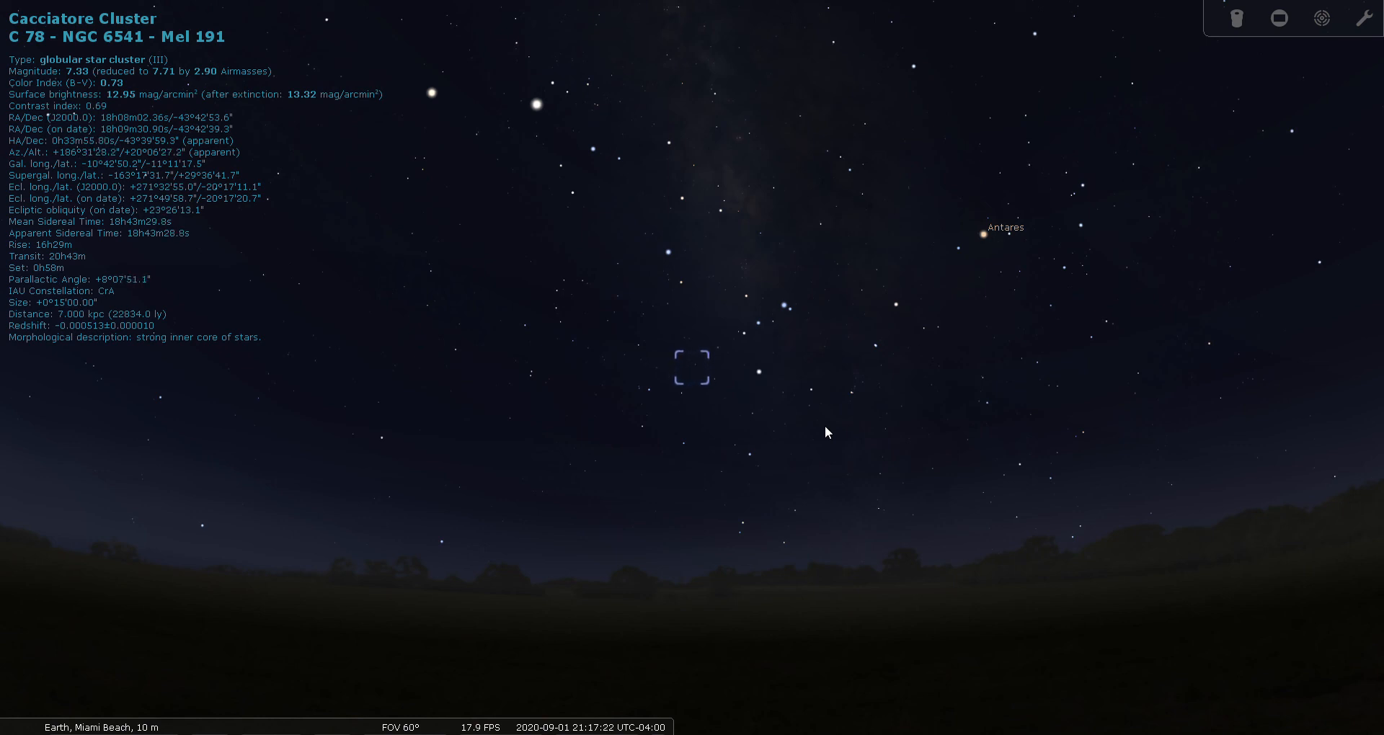
Examine NGC 6541 with the Telrad sight and through the 13mm Nagler Type 6 eyepiece on the Celestron C8 f/10
click(1327, 17)
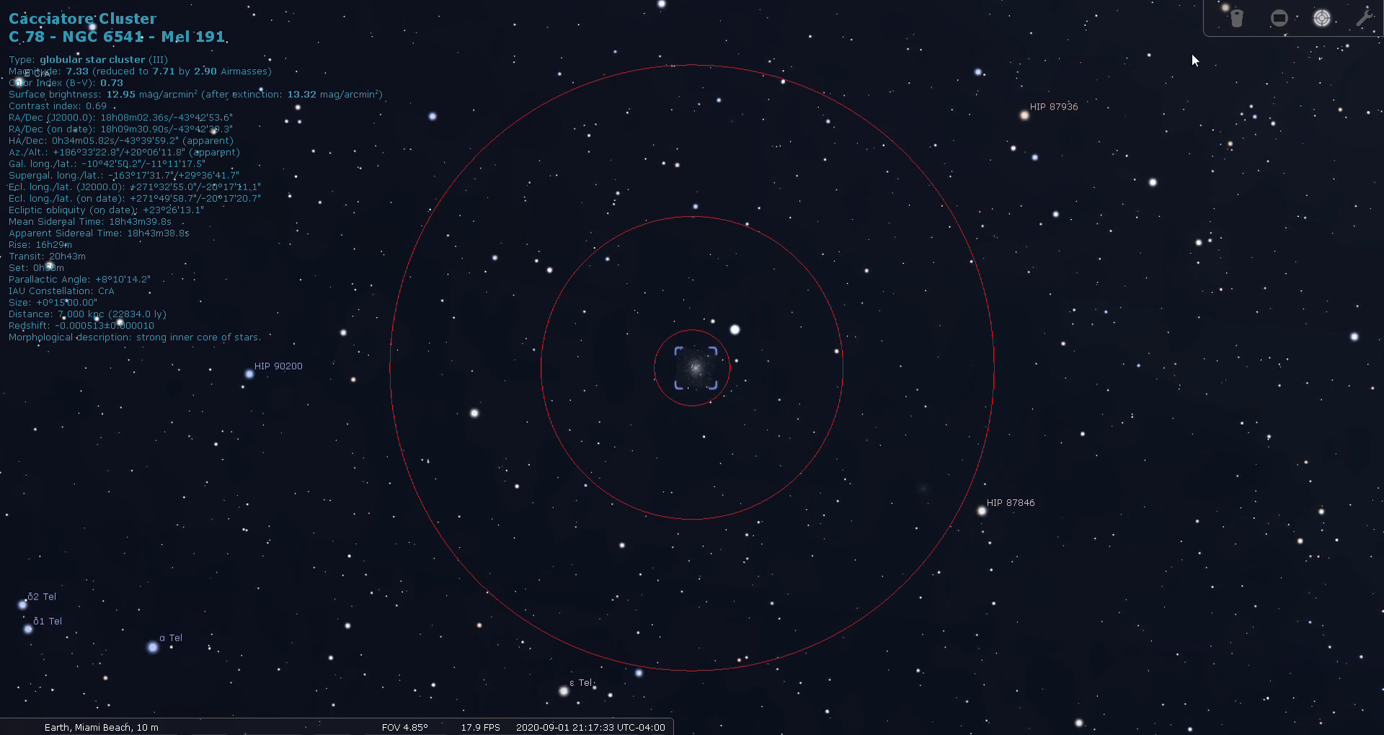
click(1237, 19)
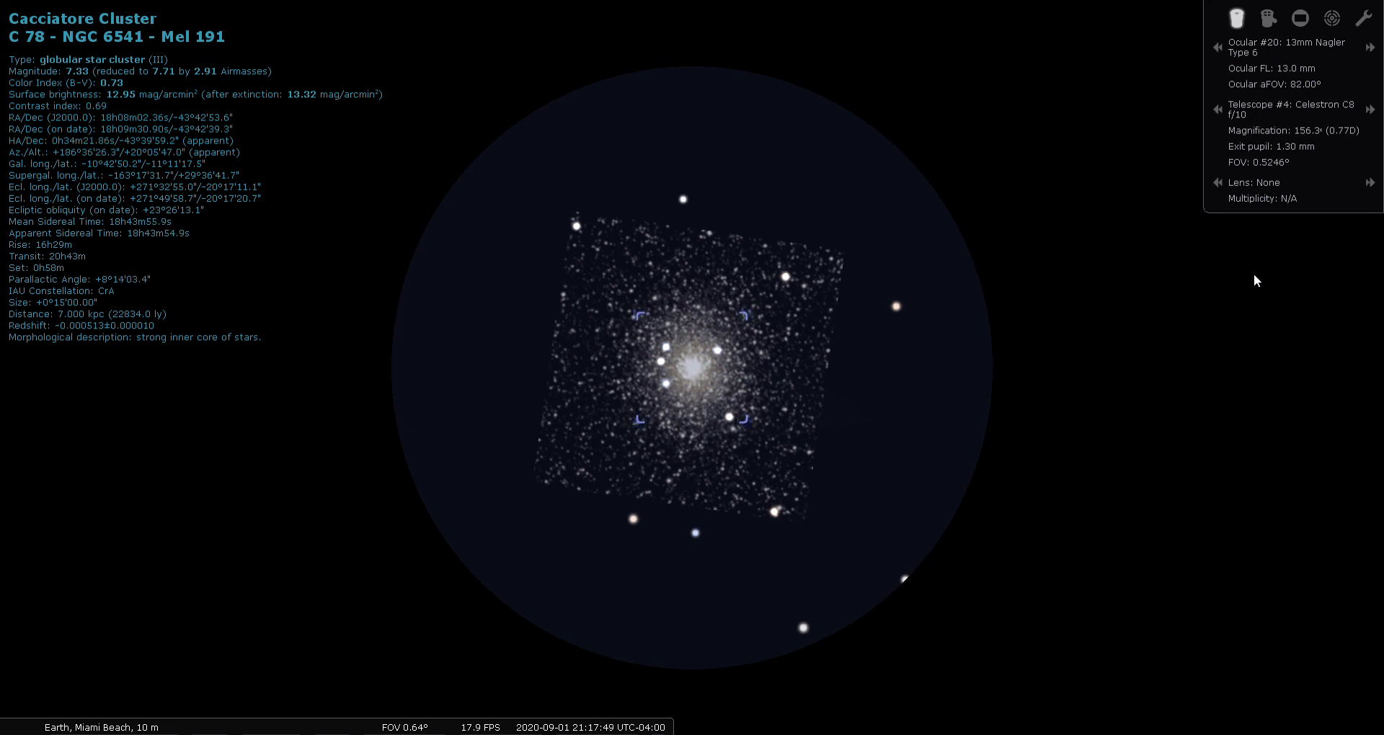
click(1327, 23)
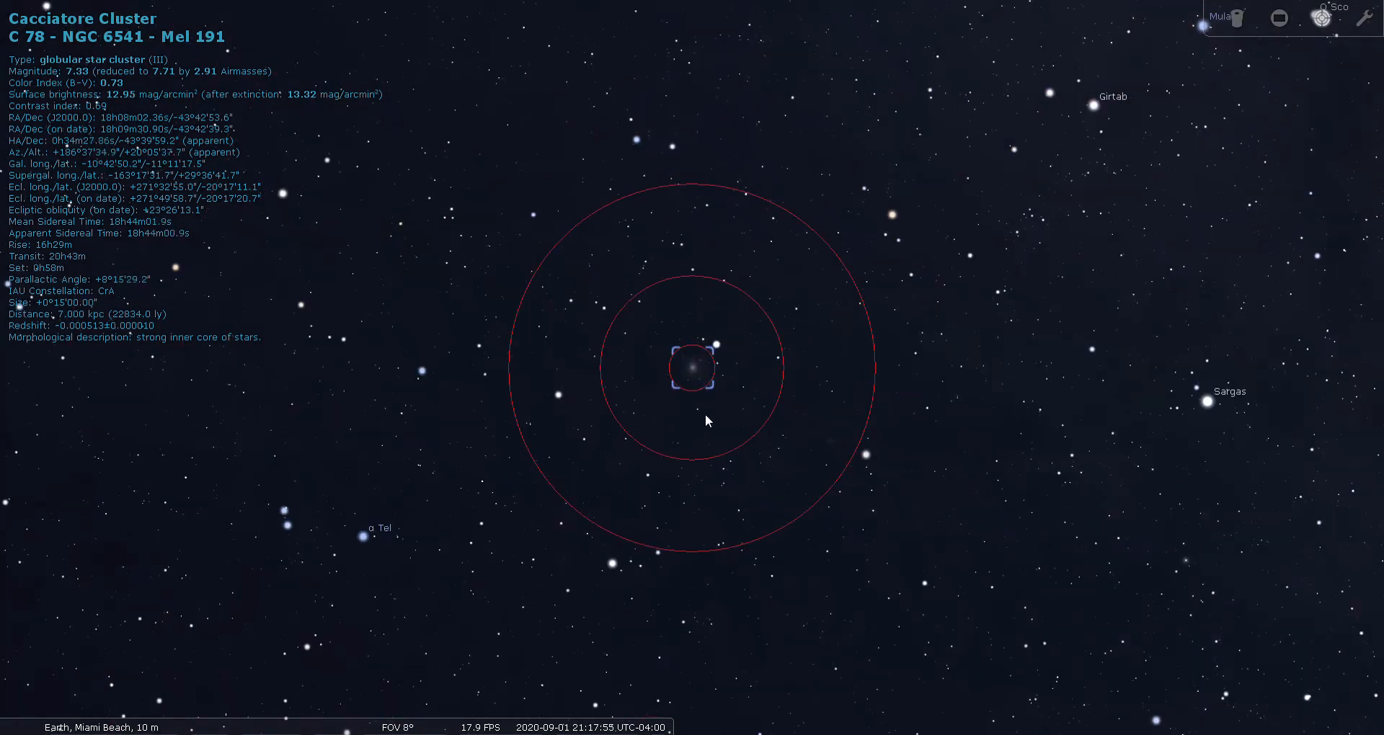
Return to the 60° field, briefly show the constellation labels and boundaries around NGC 6541, and turn on the cardinal points
key(backslash)
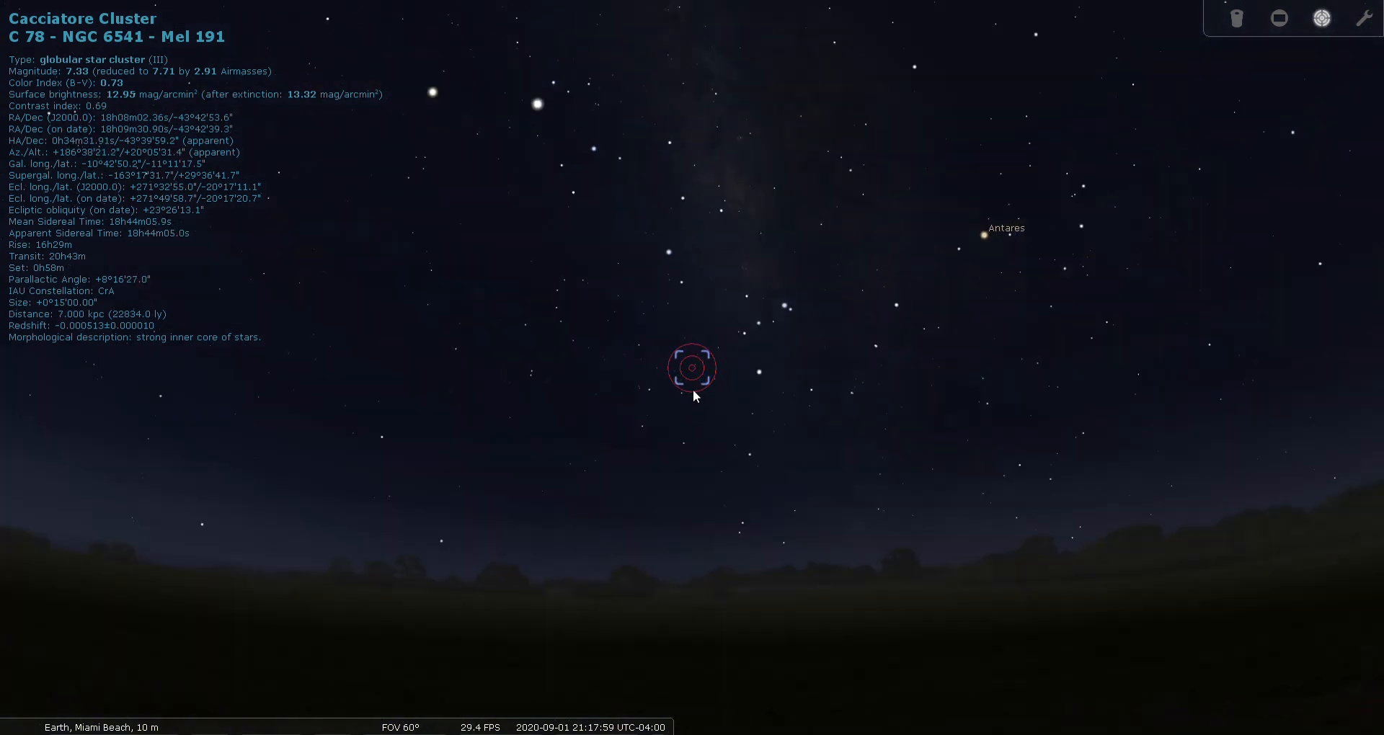
key(v)
key(b)
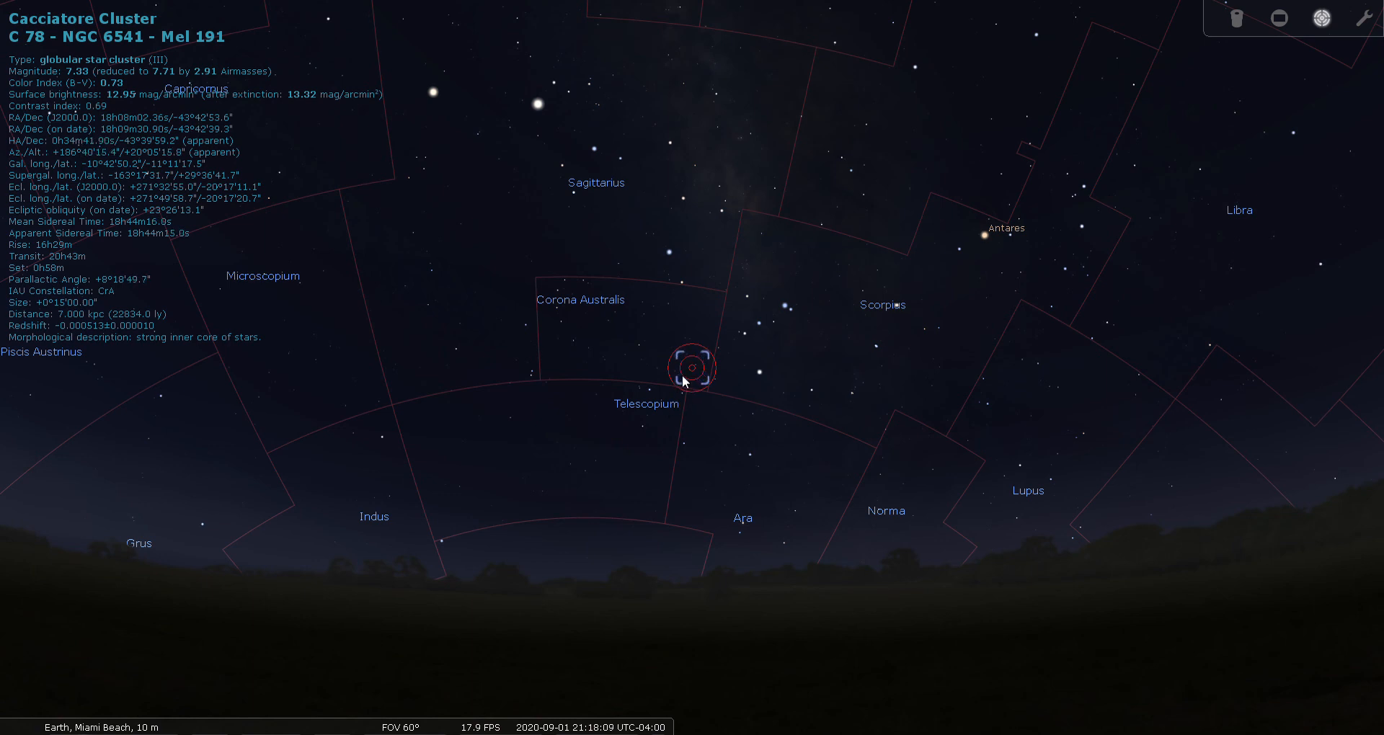
key(q)
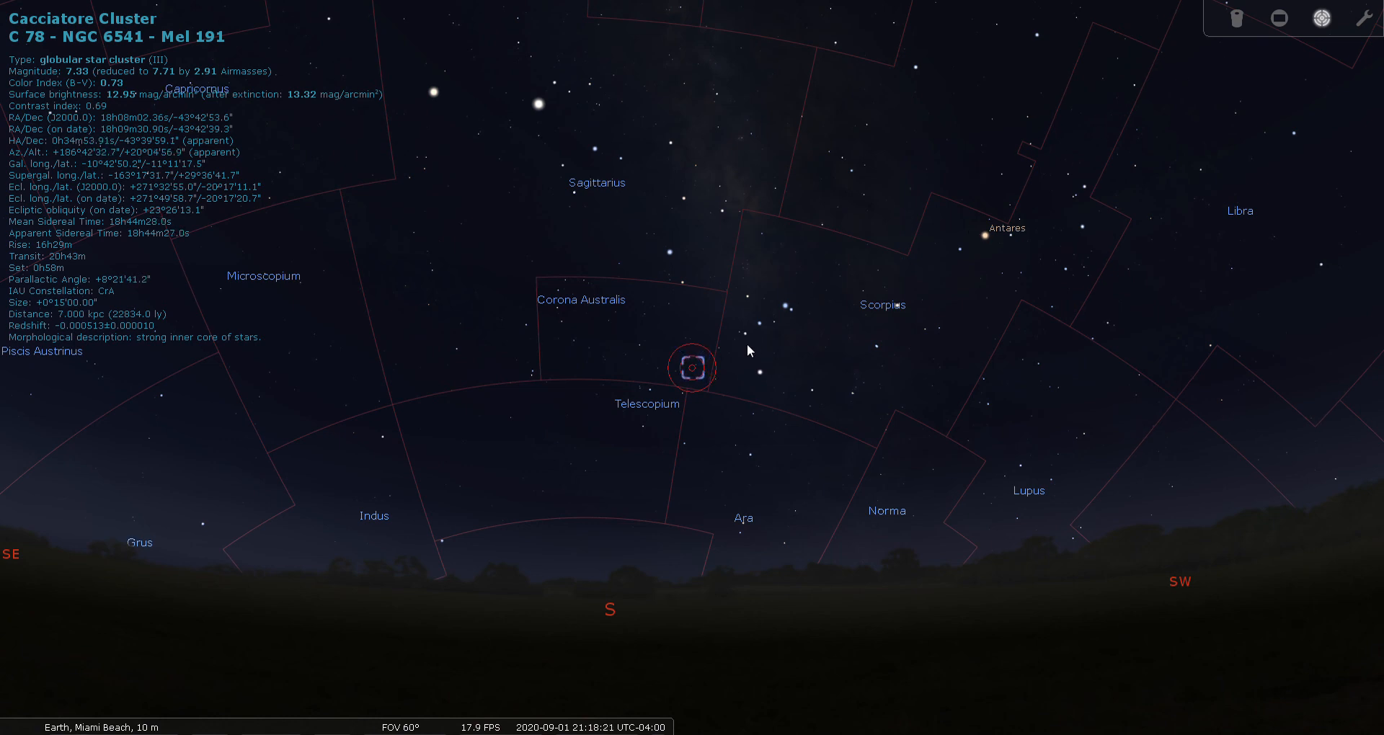
key(v)
key(b)
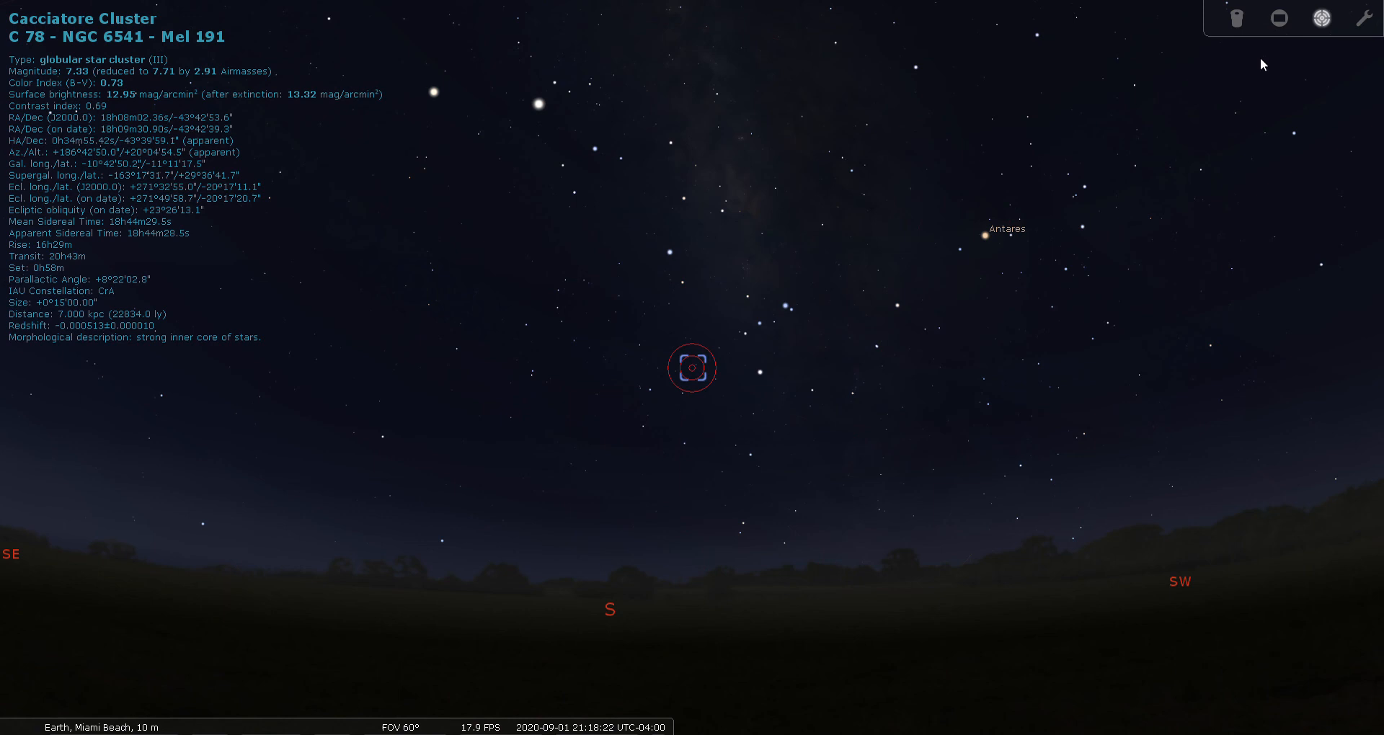
Remove the Telrad sight and the NGC 6541 selection, and show the constellation labels and boundaries
click(1322, 18)
right_click(663, 247)
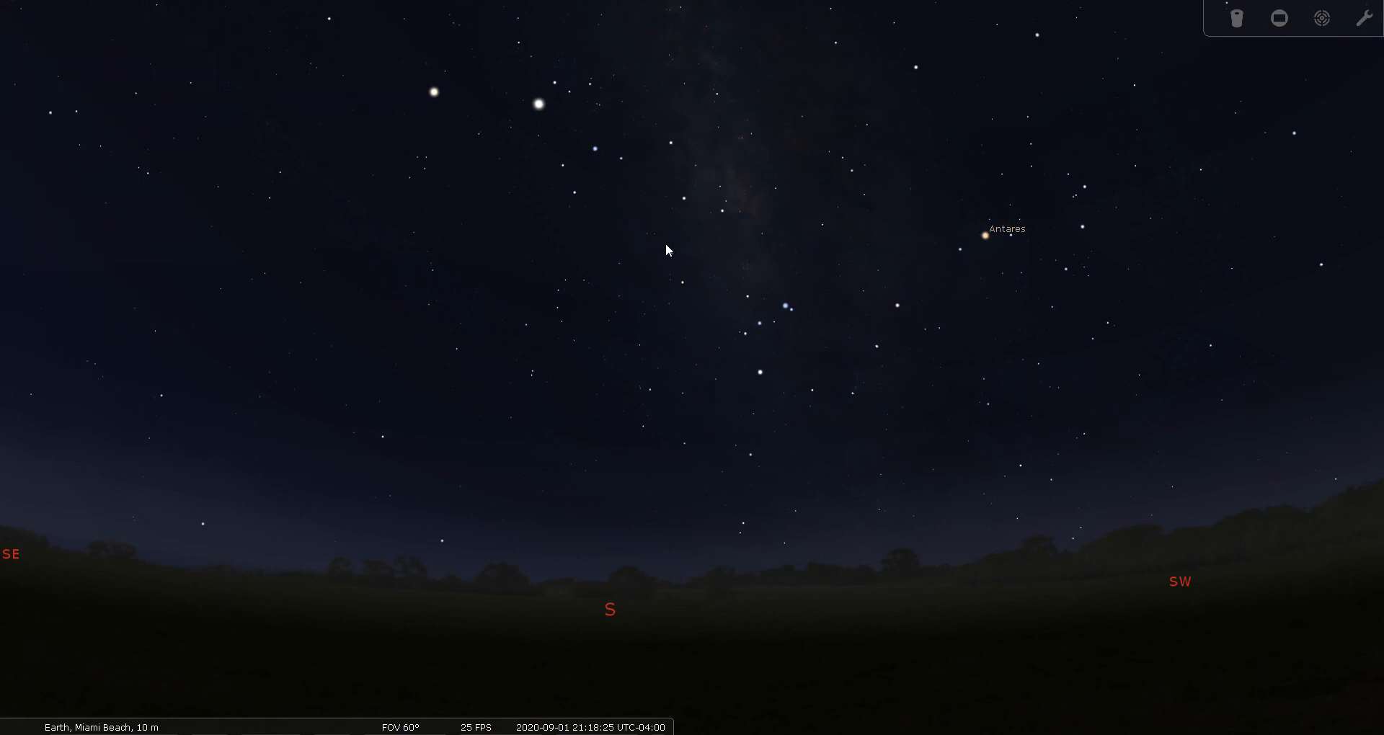
key(v)
key(b)
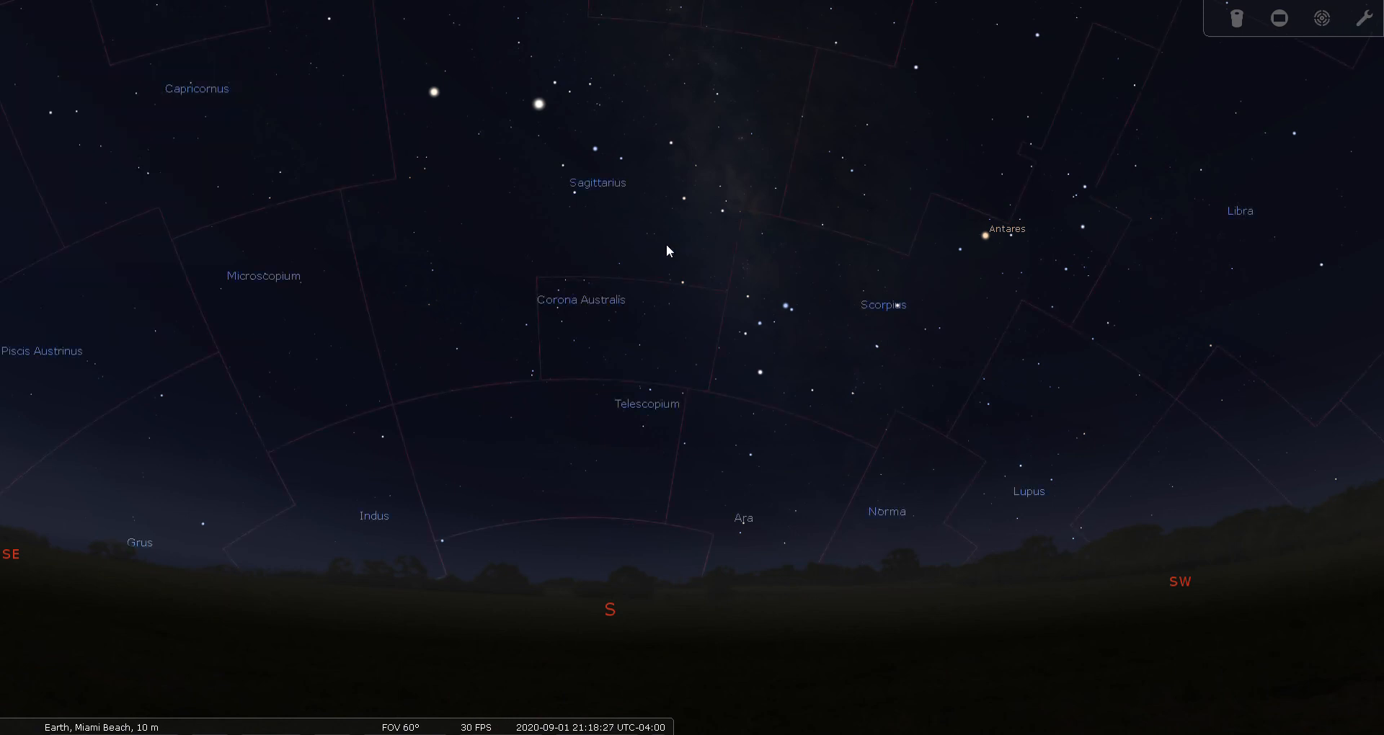